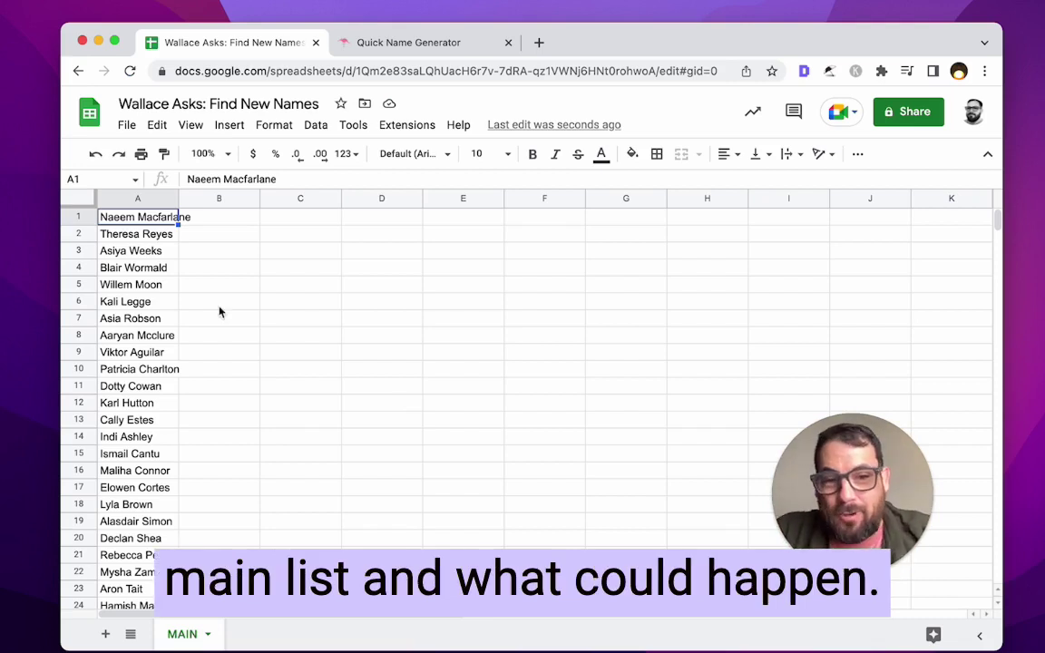
- Add a new blank sheet and name it NEW
left_click(170, 266)
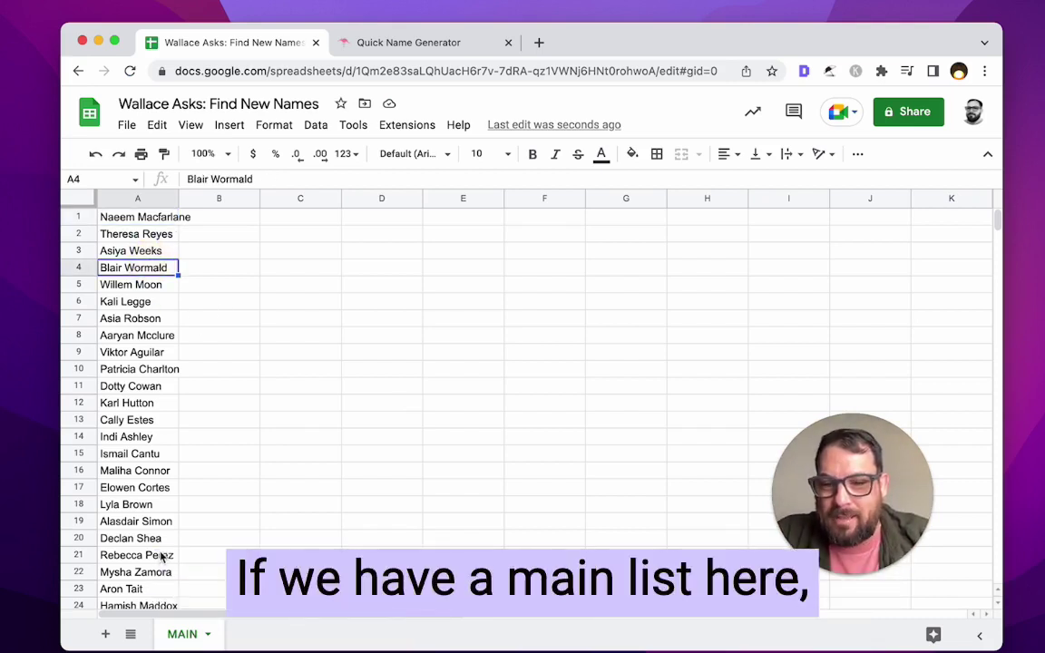
left_click(106, 635)
double_click(247, 637)
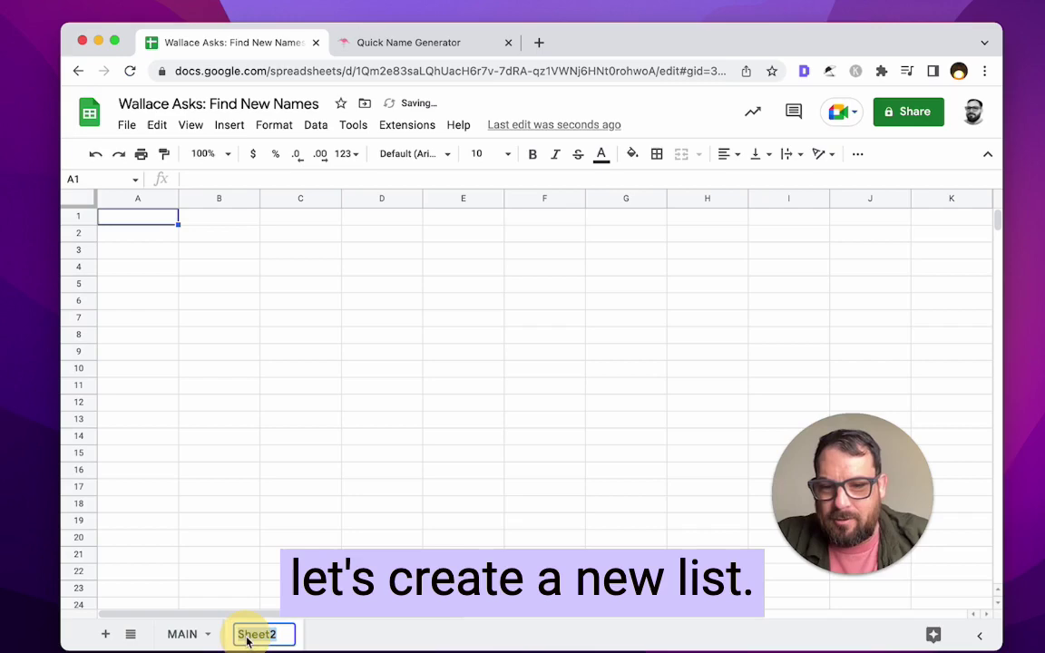
type("NEW")
key("Return")
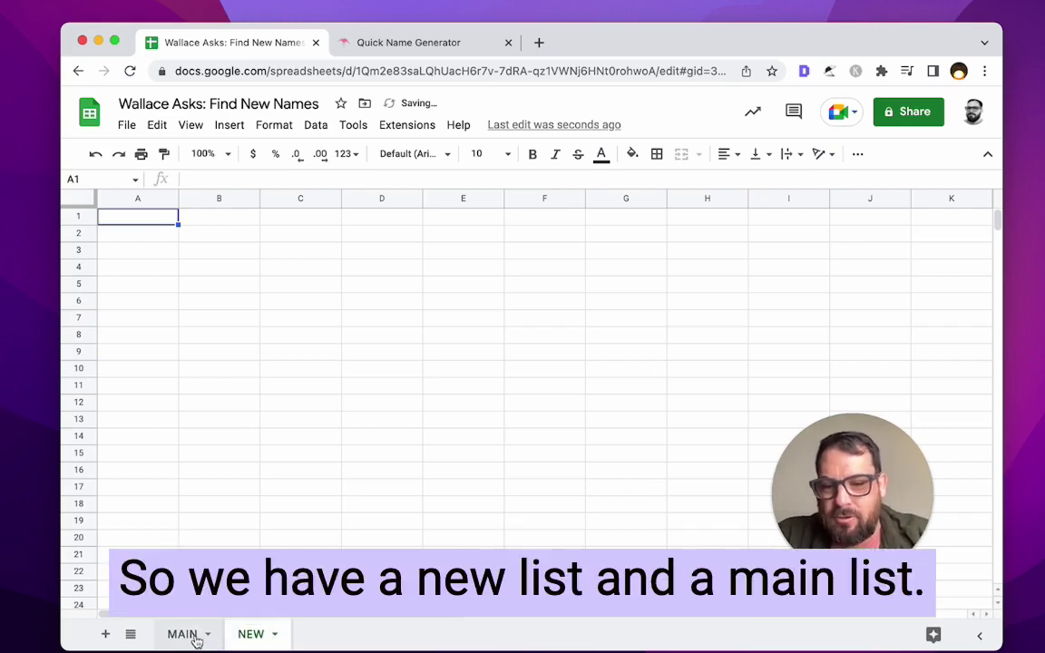
- Fill column A of the NEW sheet with the generated list of names
left_click(186, 634)
left_click(379, 42)
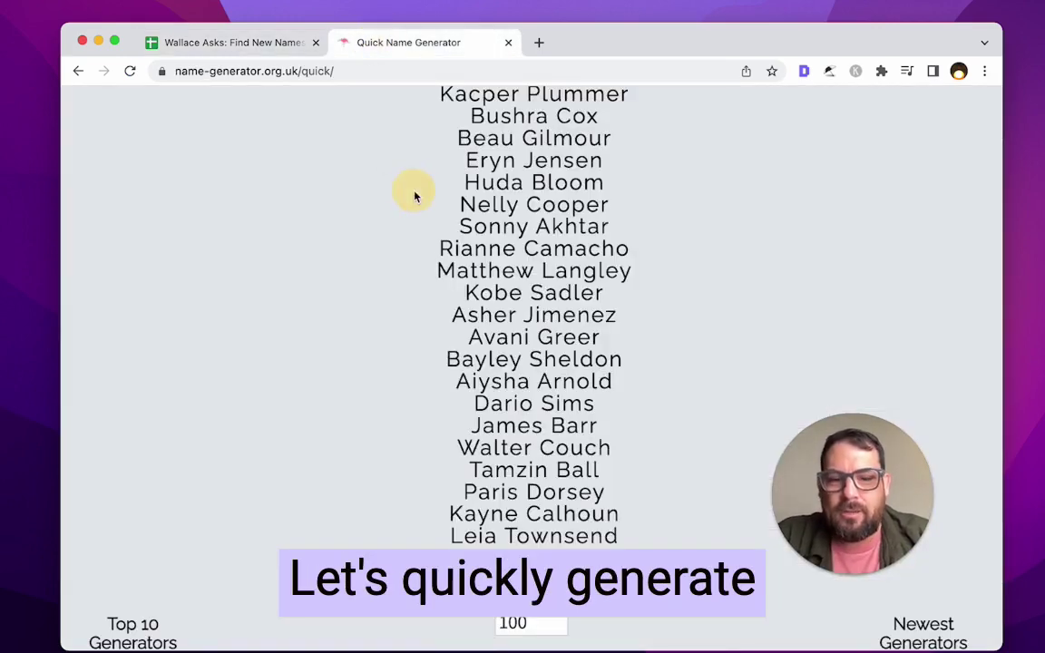
scroll(415, 196, "down", 5)
left_click(231, 43)
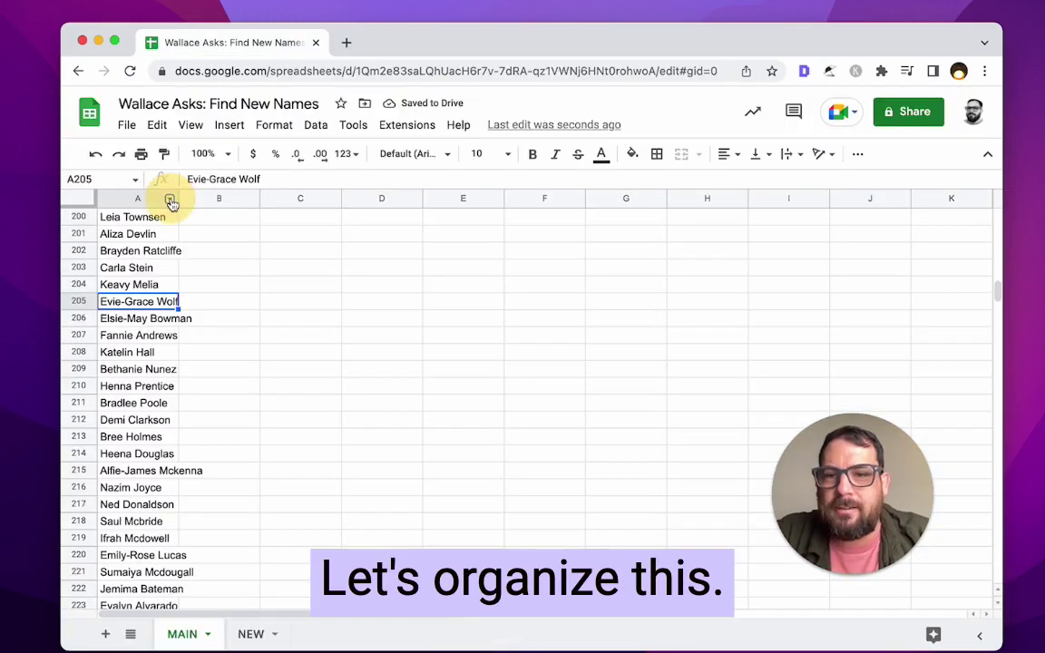
right_click(168, 198)
left_click(138, 285)
scroll(139, 282, "up", 10)
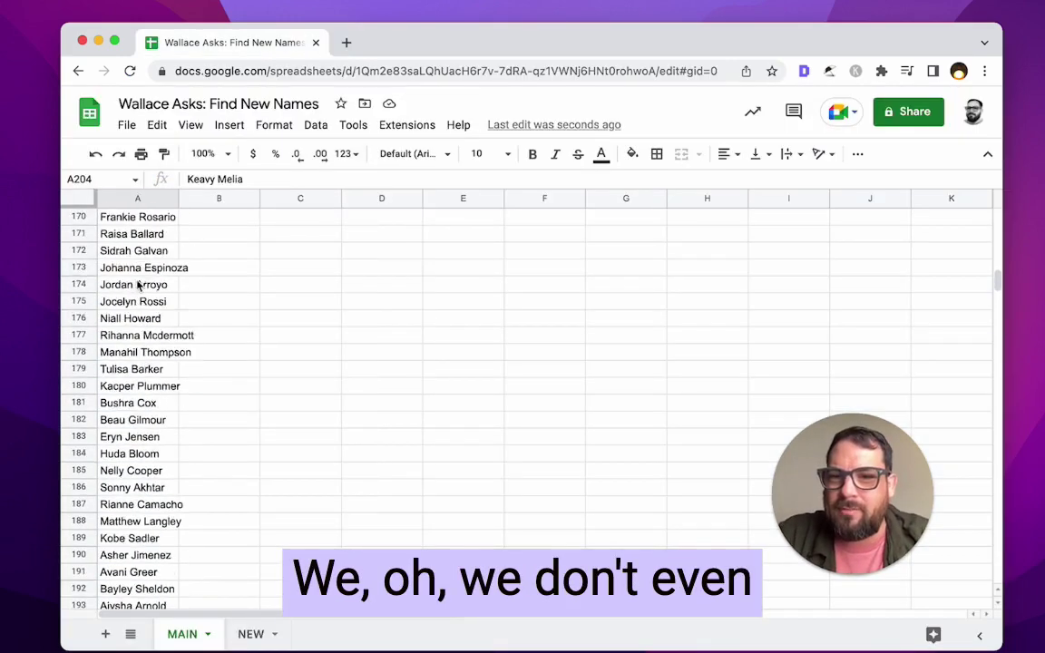
left_click(138, 268)
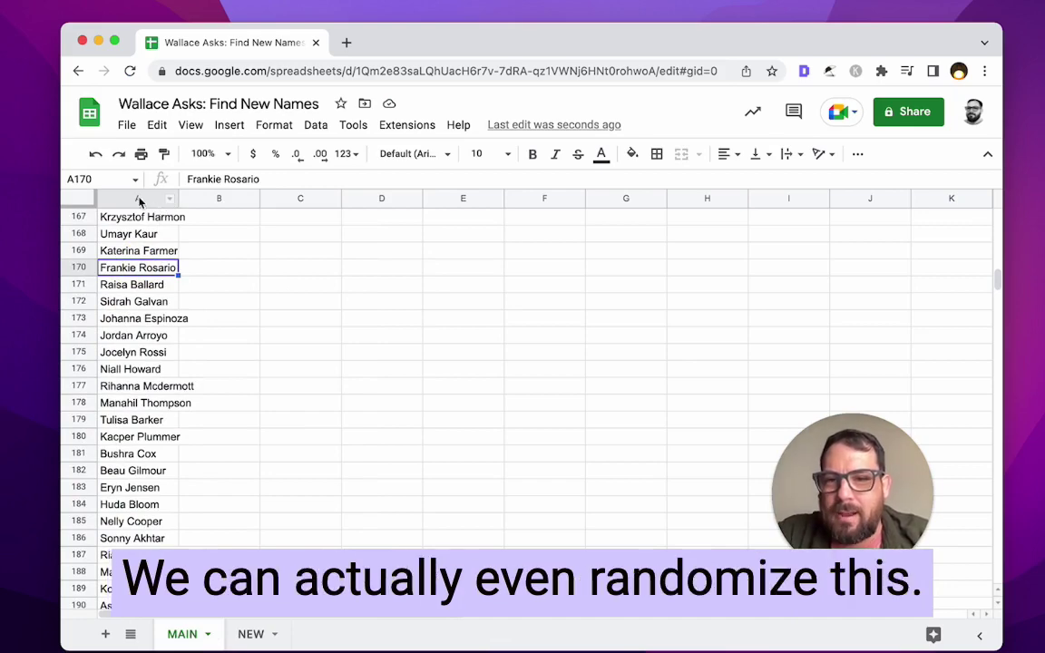
left_click(139, 199)
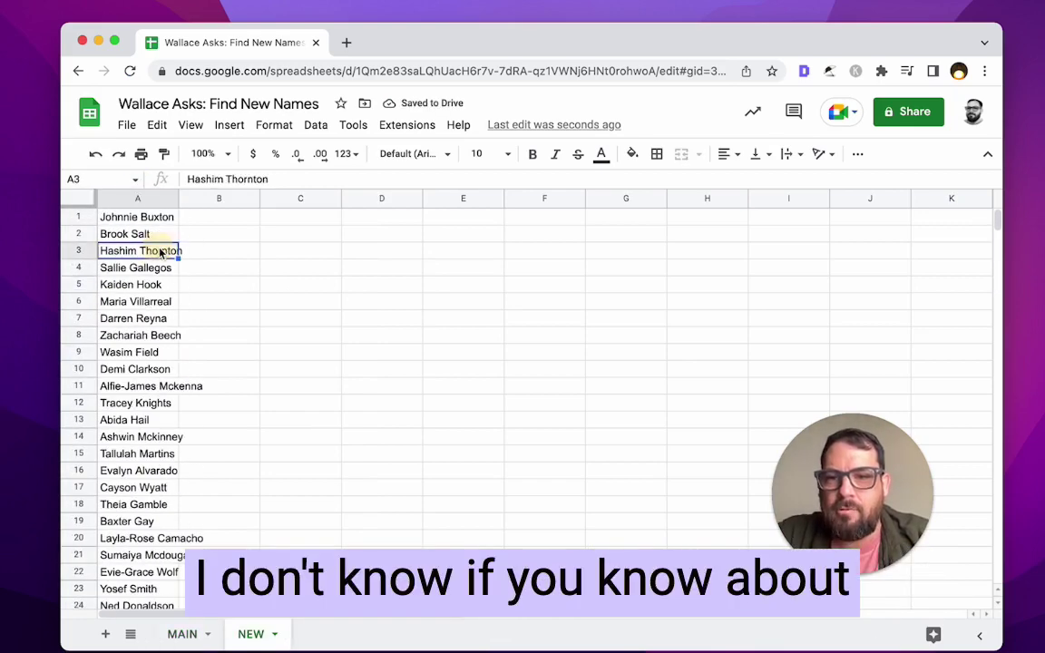
left_click(136, 234)
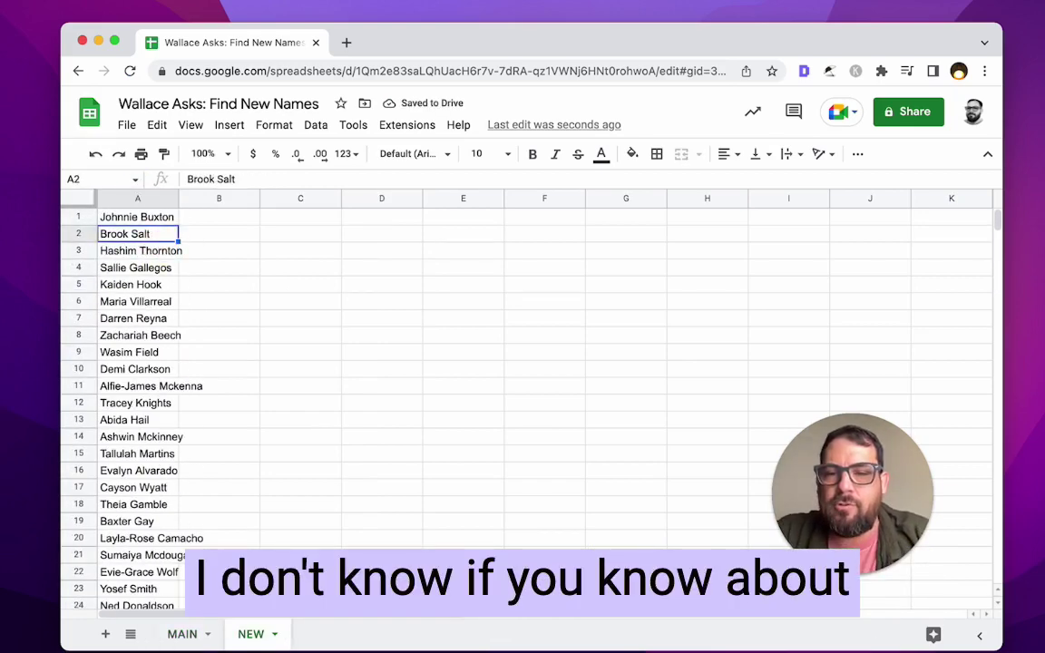
- Select the 100 names in A1:A100 and shuffle them with Data > Randomize range
key("Up")
key("ctrl+shift+Down")
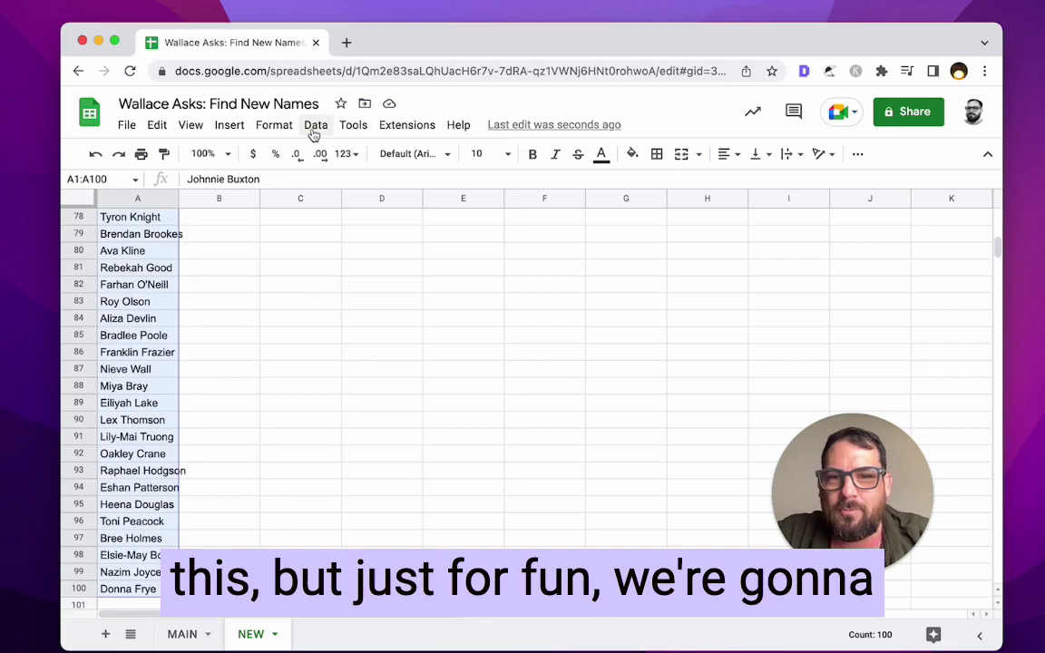
left_click(314, 130)
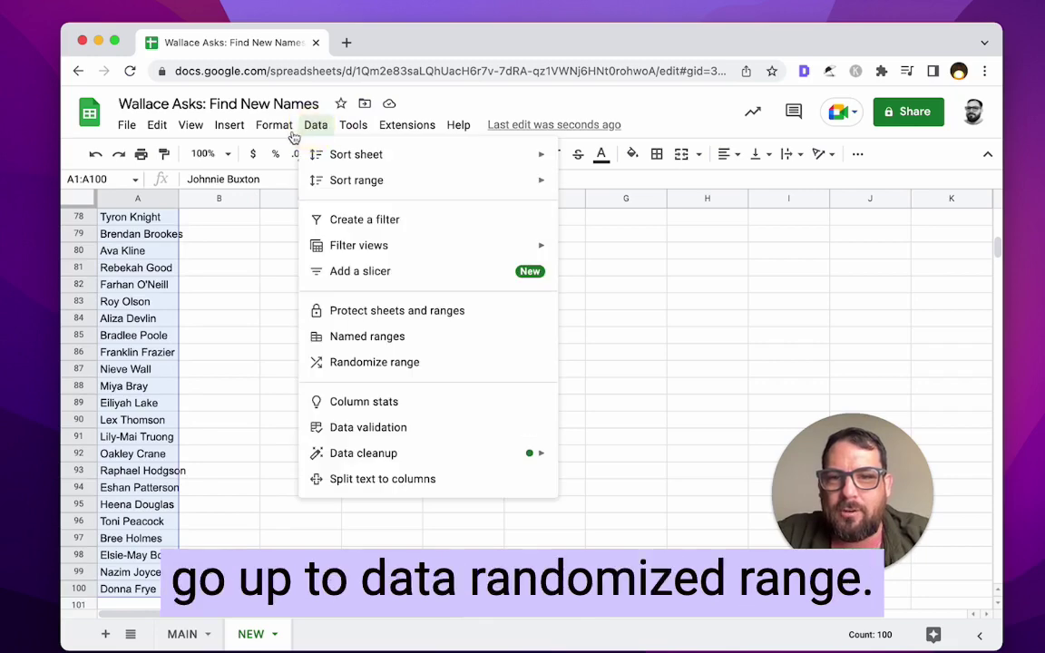
left_click(354, 366)
left_click(155, 309)
key("Right")
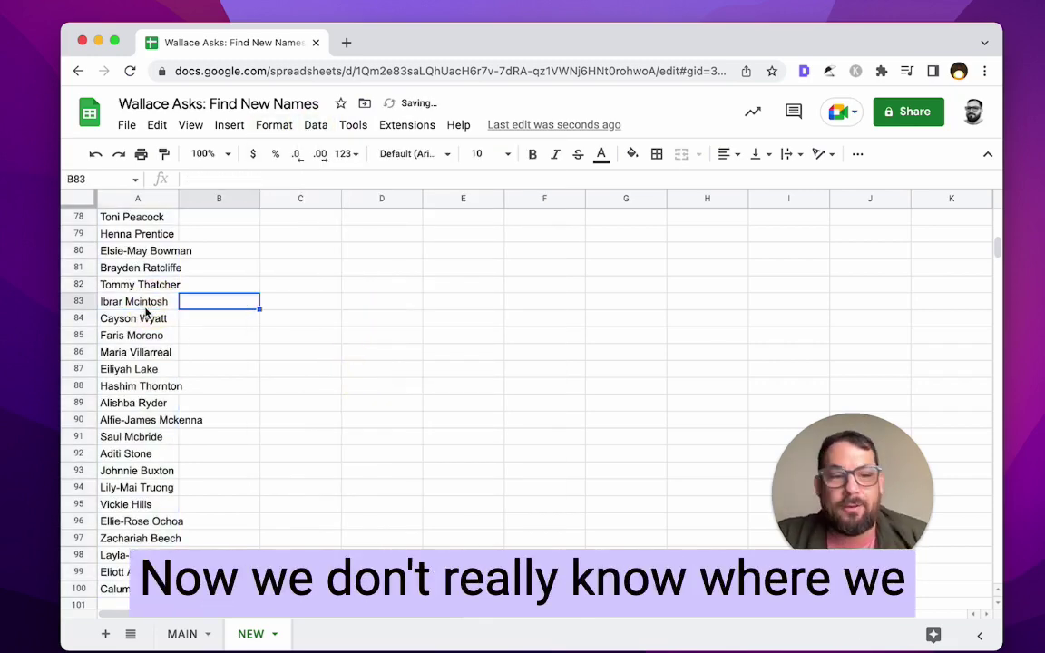
key("Up")
key("Up")
key("Up")
key("Up")
key("Left")
key("super+Up")
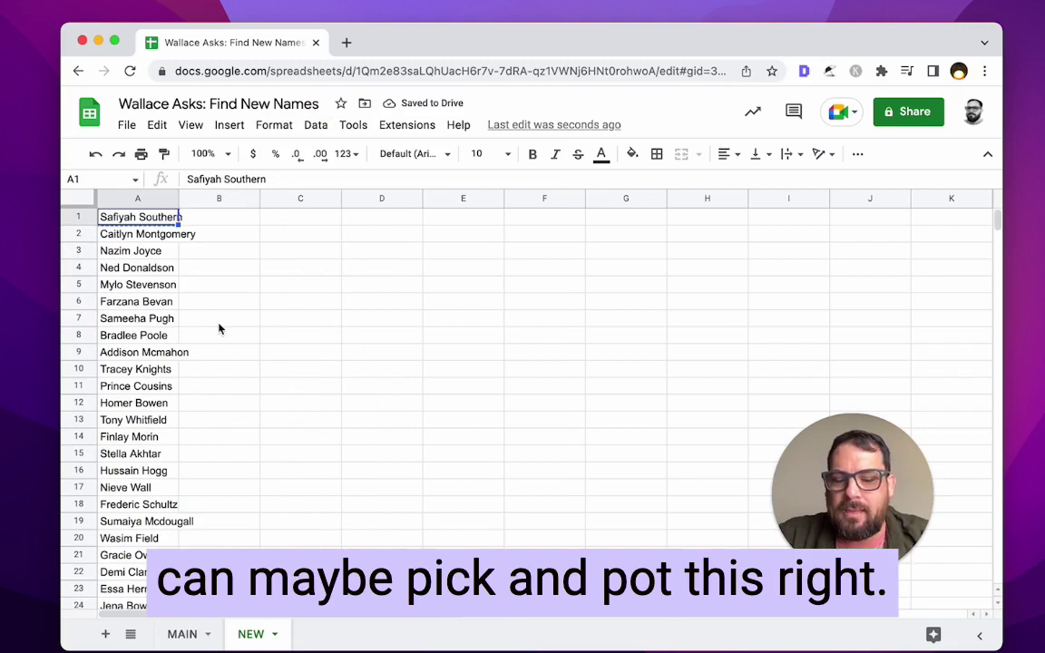
left_click(215, 234)
left_click(145, 220)
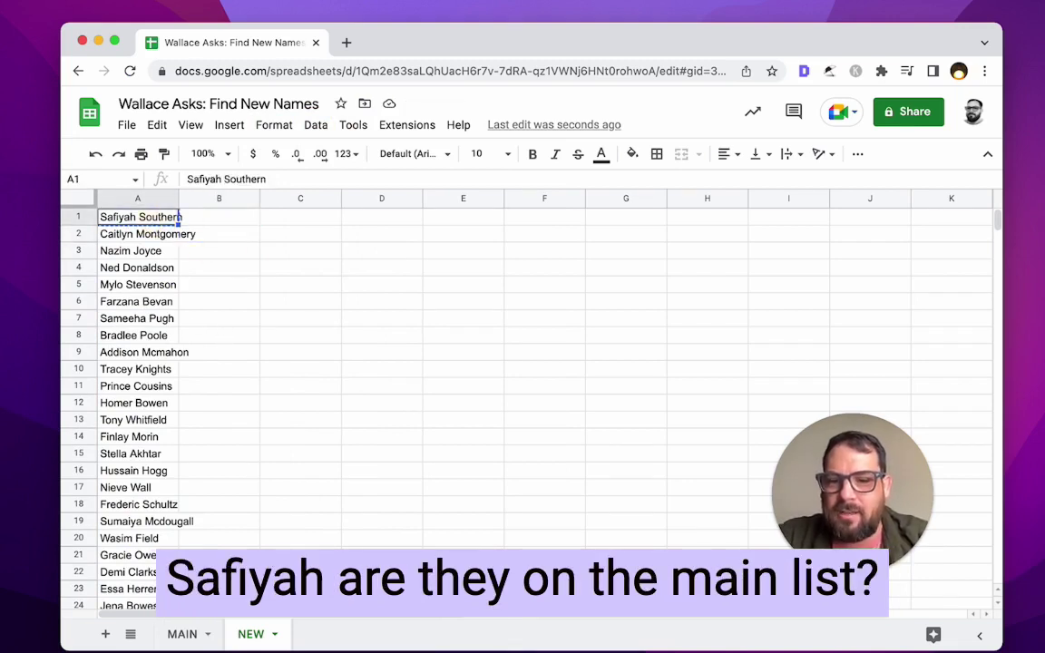
left_click(186, 633)
key("super+f")
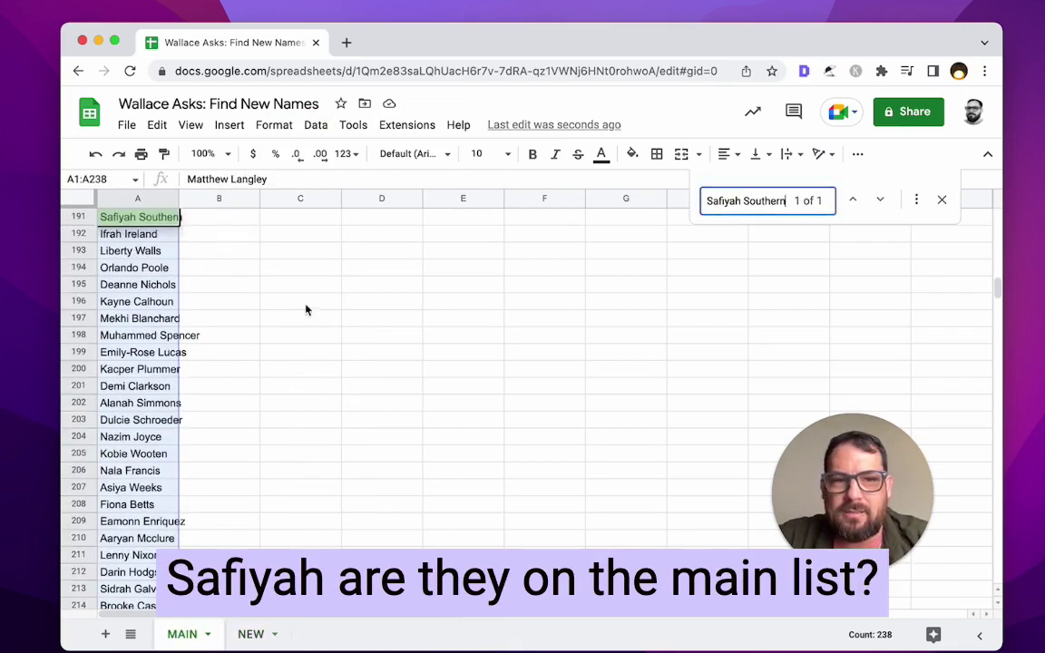
left_click(172, 224)
left_click(251, 634)
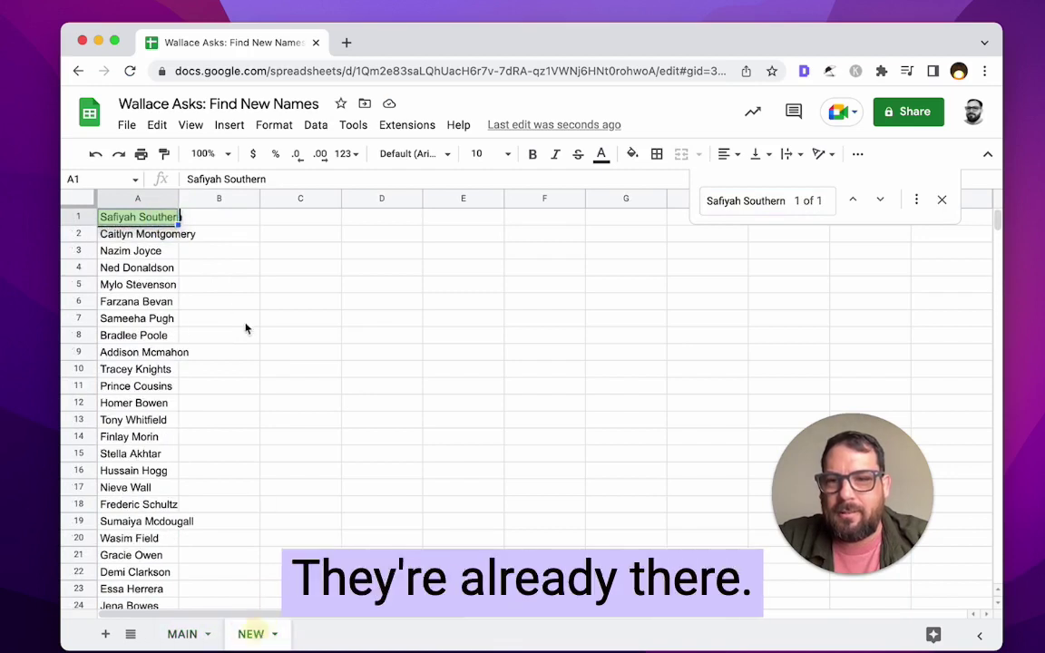
left_click(168, 252)
left_click(161, 234)
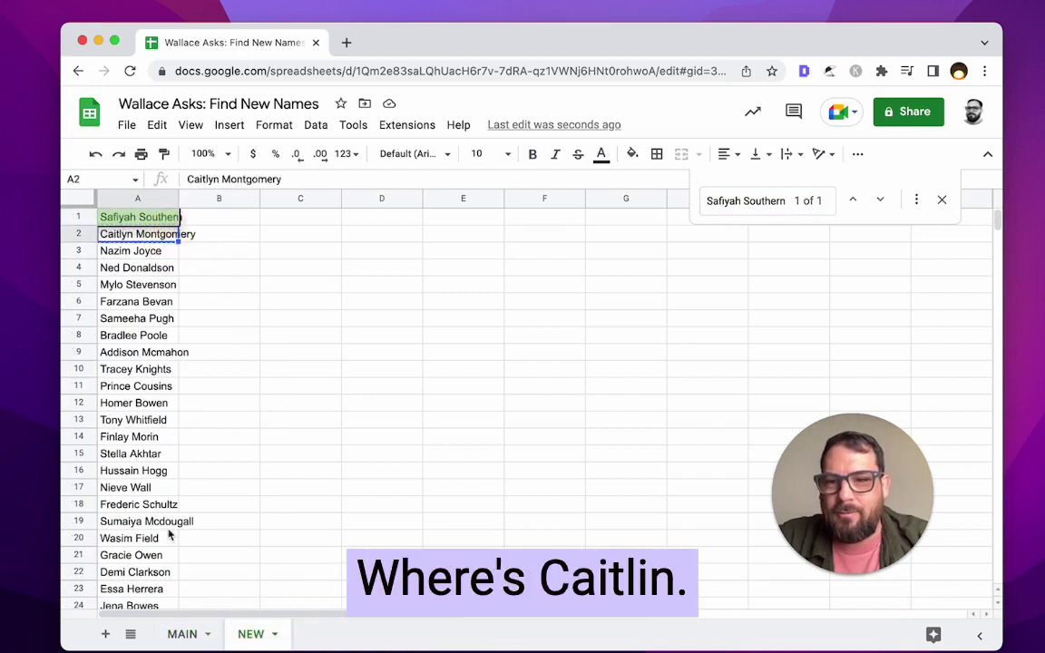
left_click(183, 634)
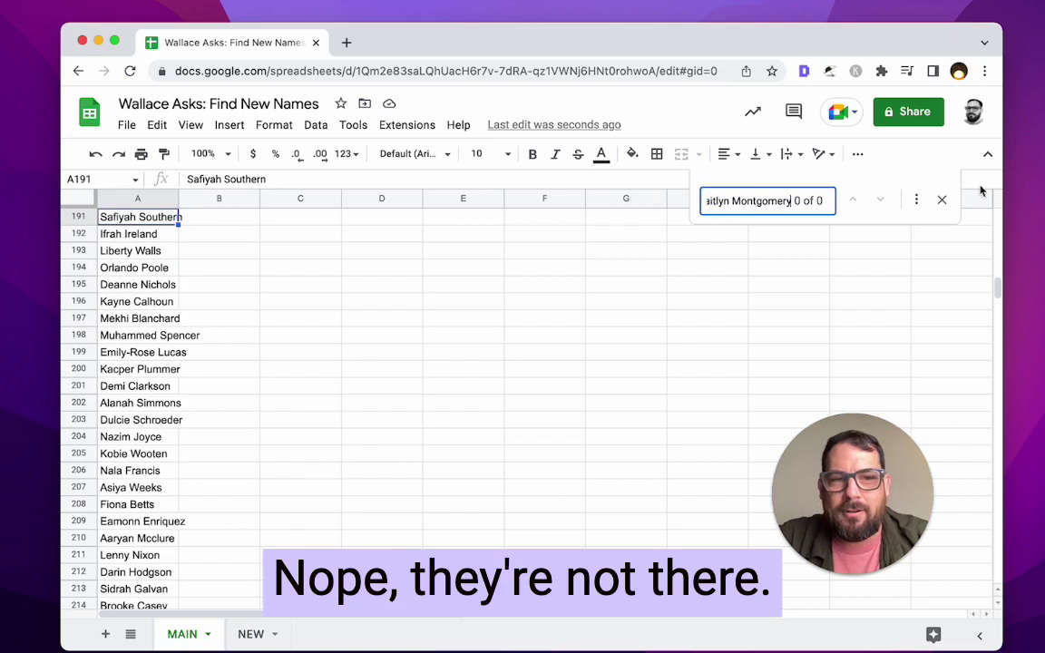
left_click(359, 335)
left_click(179, 267)
left_click(217, 271)
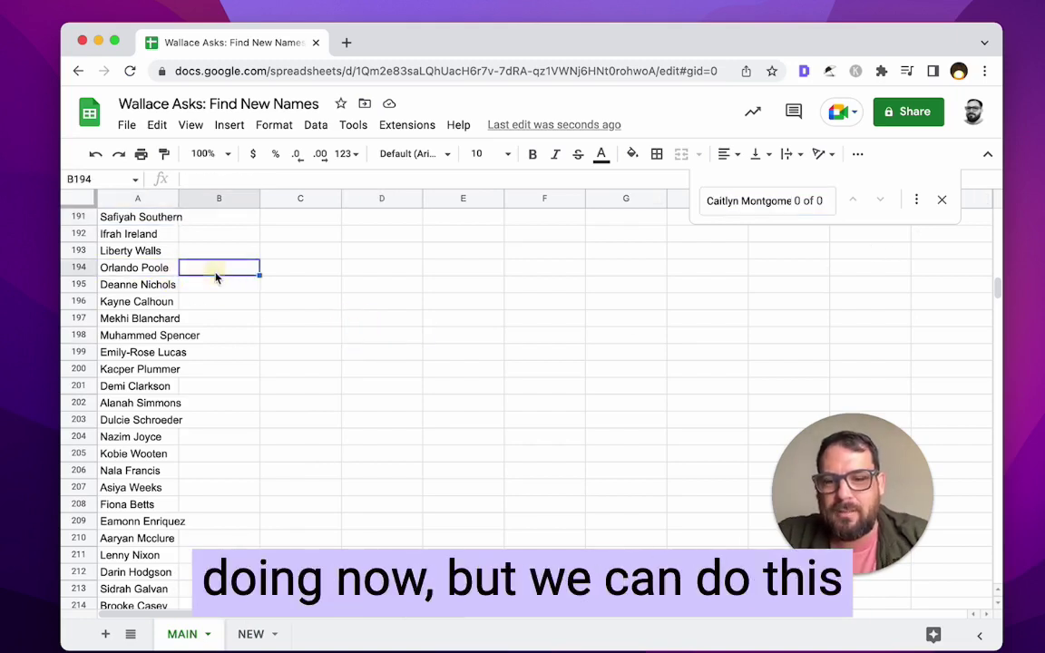
key("super+Up")
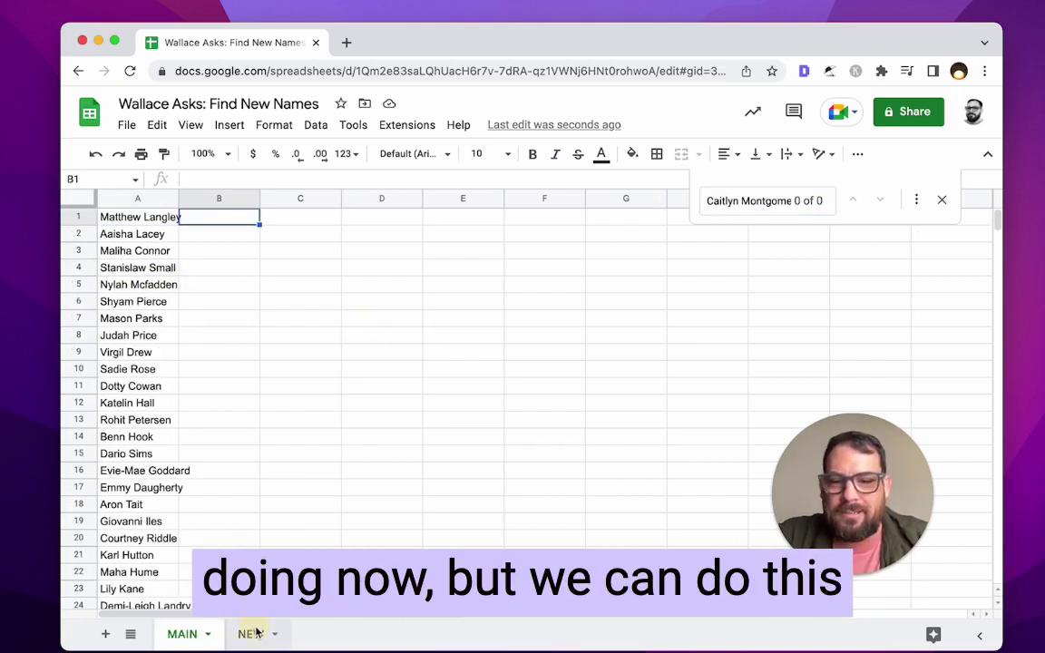
left_click(251, 634)
left_click(210, 229)
left_click(211, 223)
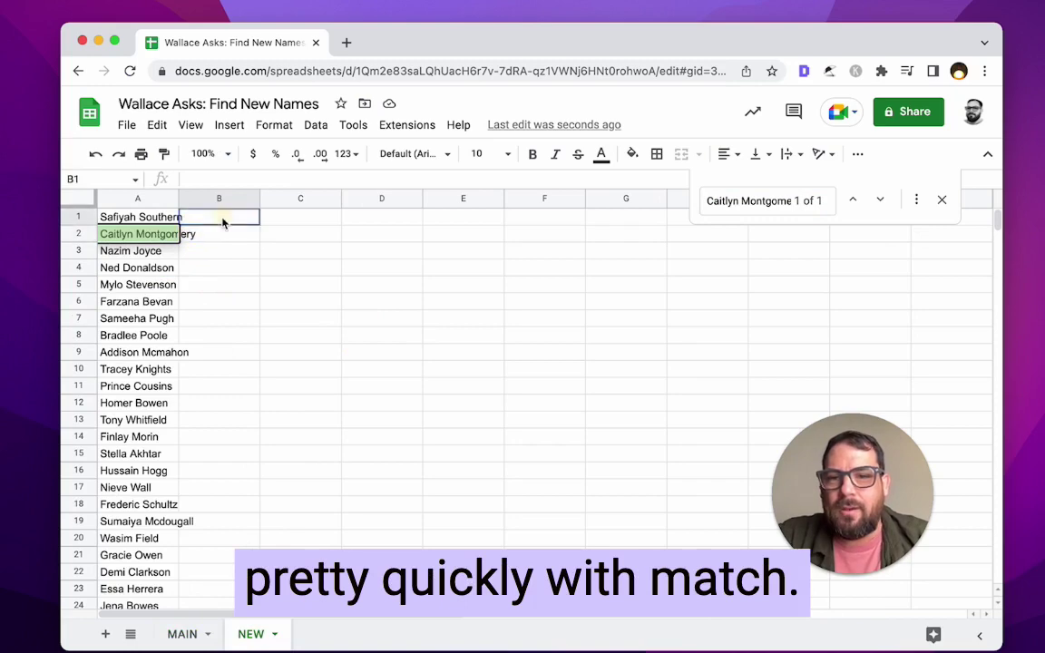
left_click(941, 201)
left_click(211, 218)
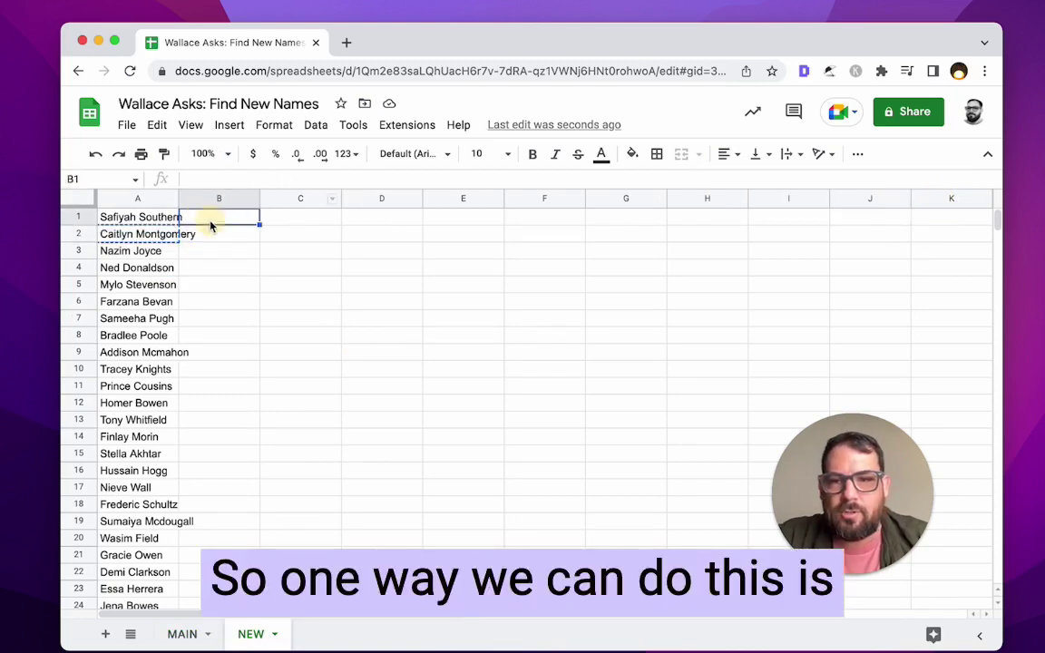
- Enter =match(A1,MAIN!A:A,0) in NEW!B1, returning MAIN row 191
type("=match(")
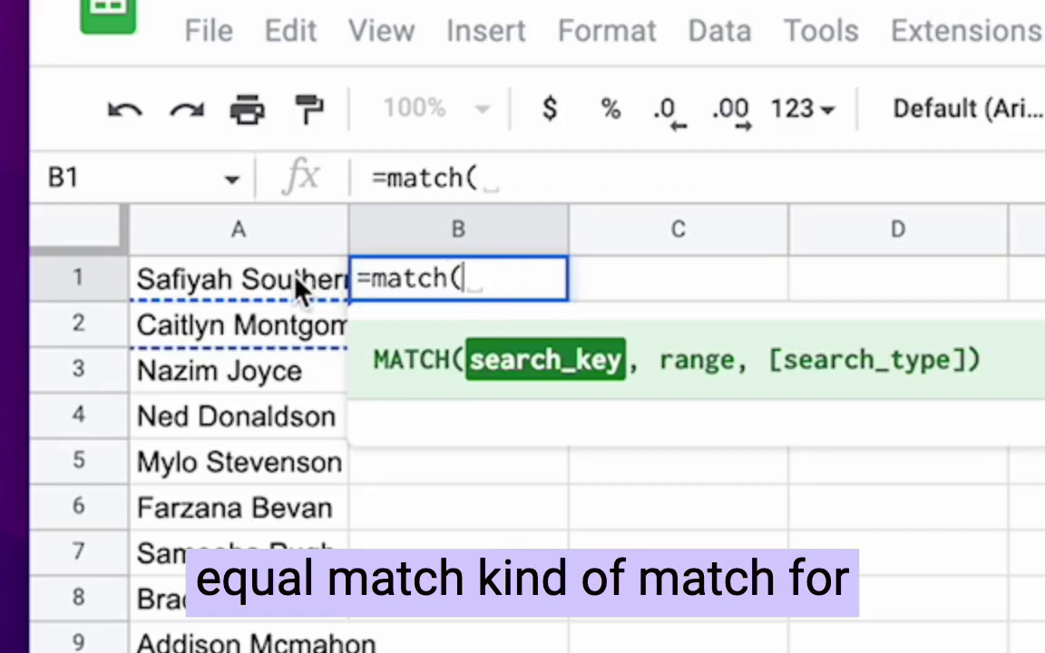
left_click(296, 279)
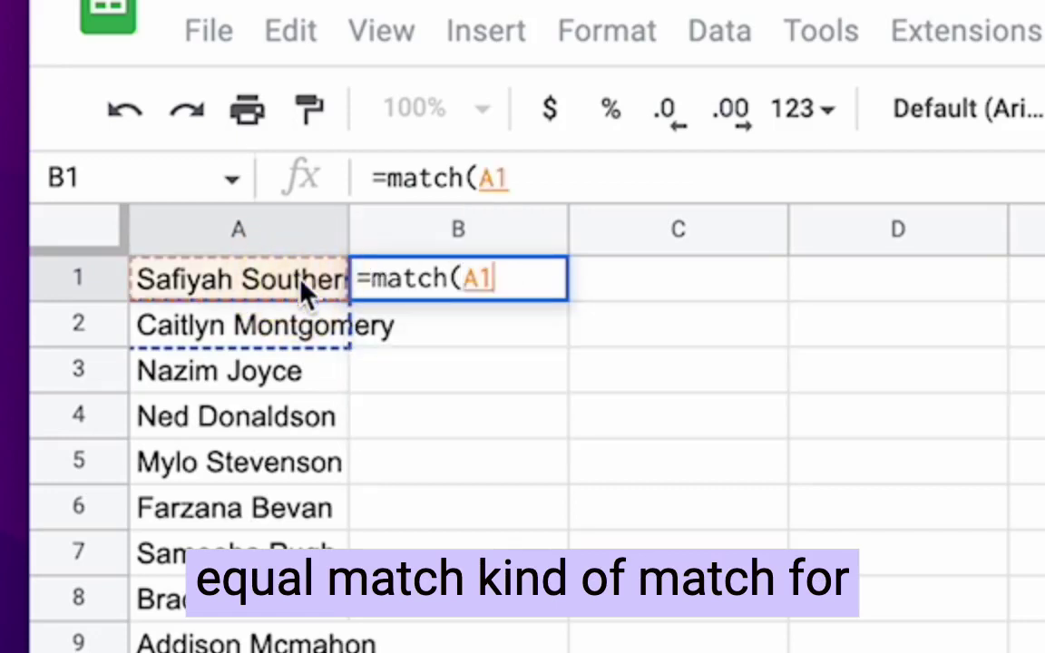
type(",")
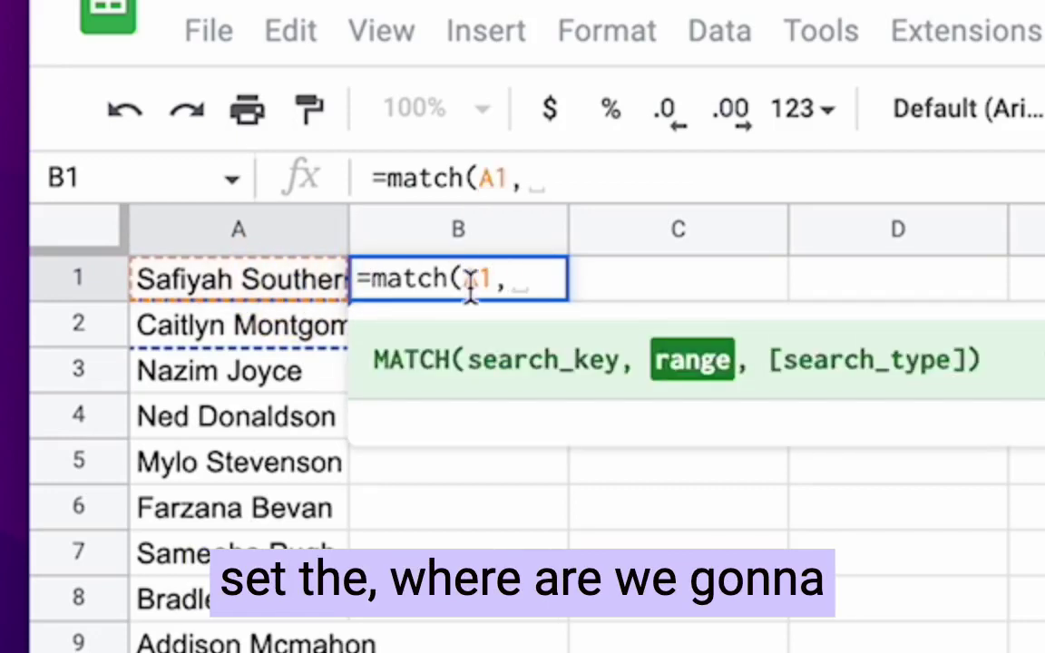
left_click(195, 652)
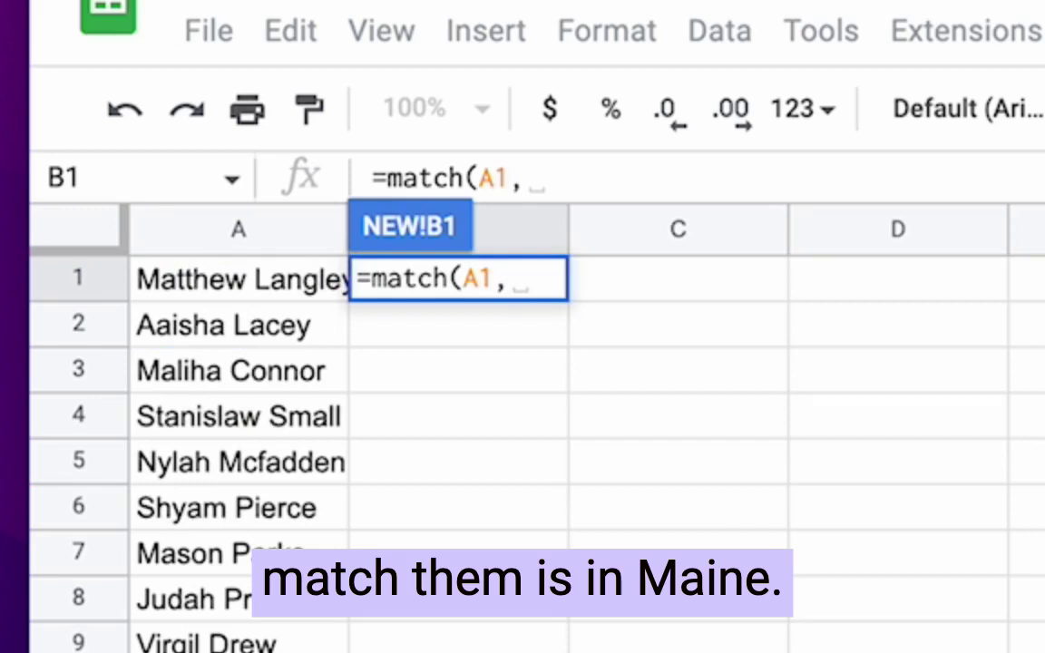
left_click(204, 233)
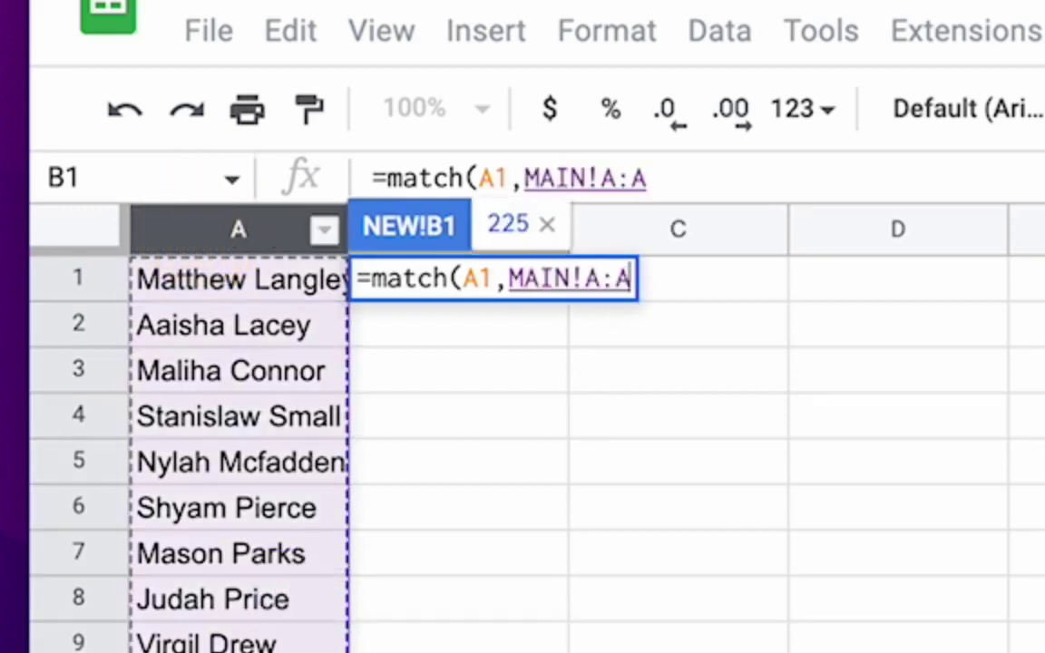
type(",")
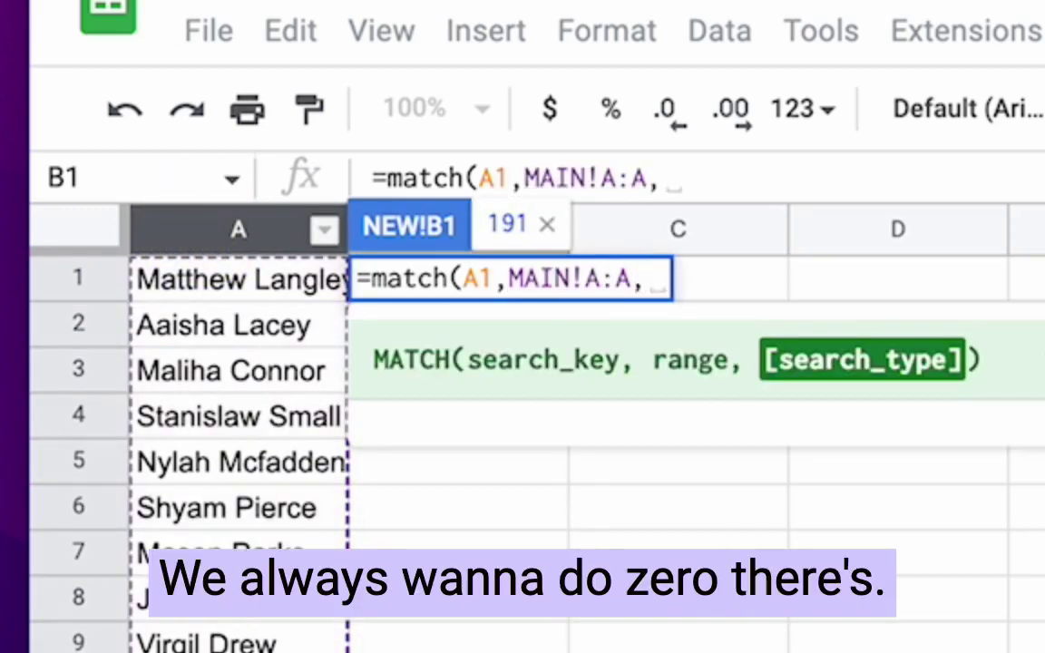
type("0)")
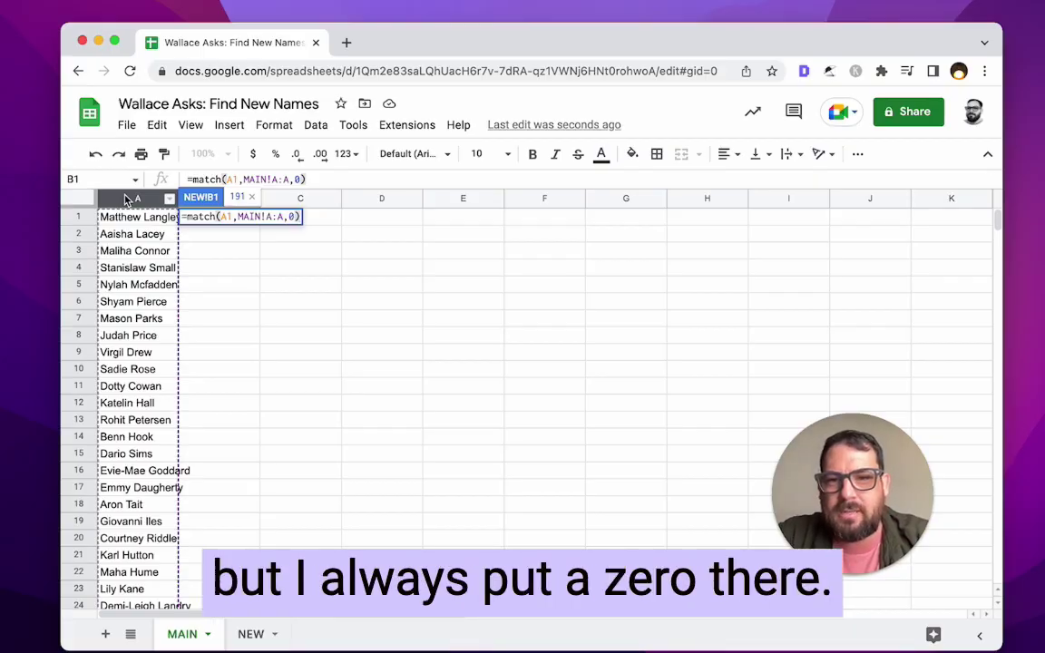
key("Return")
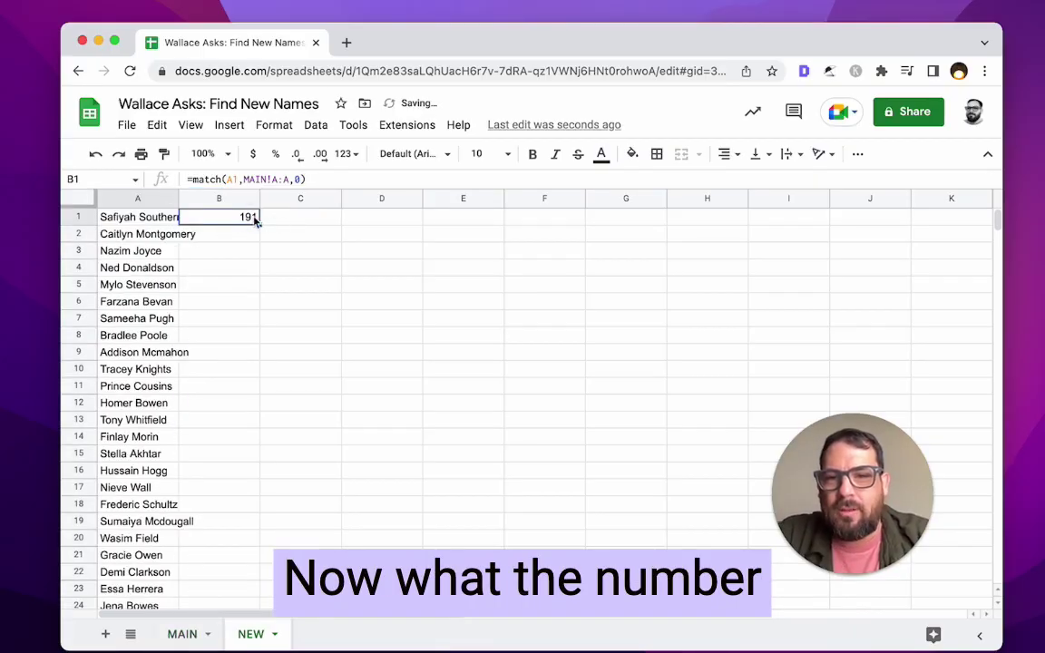
- Confirm on the MAIN sheet that B1's name really sits in row 191
left_click(159, 218)
left_click(208, 224)
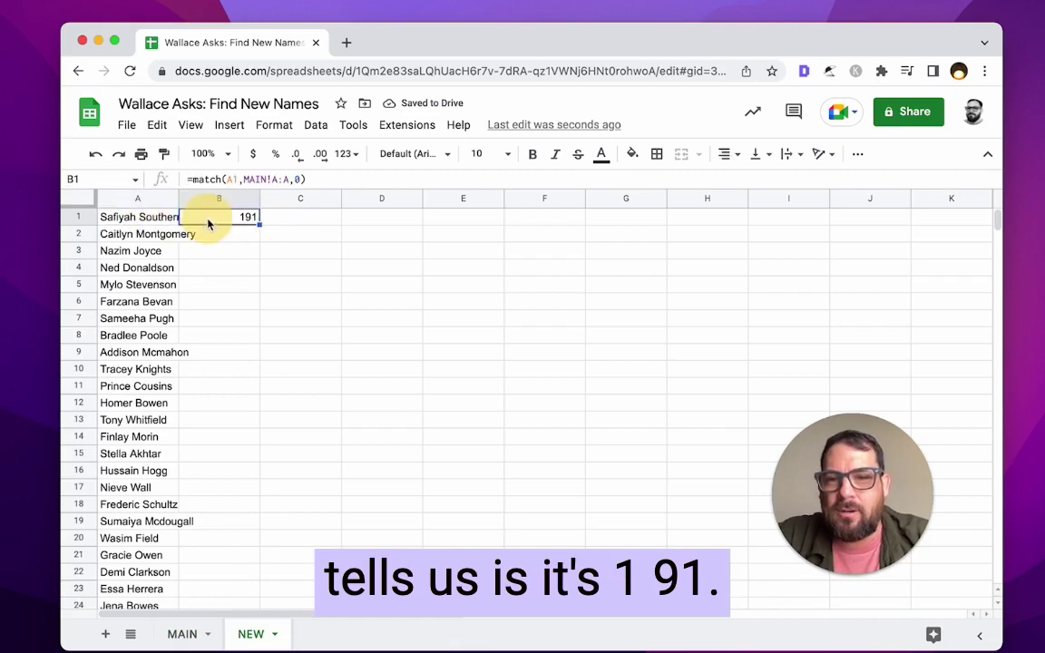
left_click(177, 634)
scroll(156, 449, "down", 15)
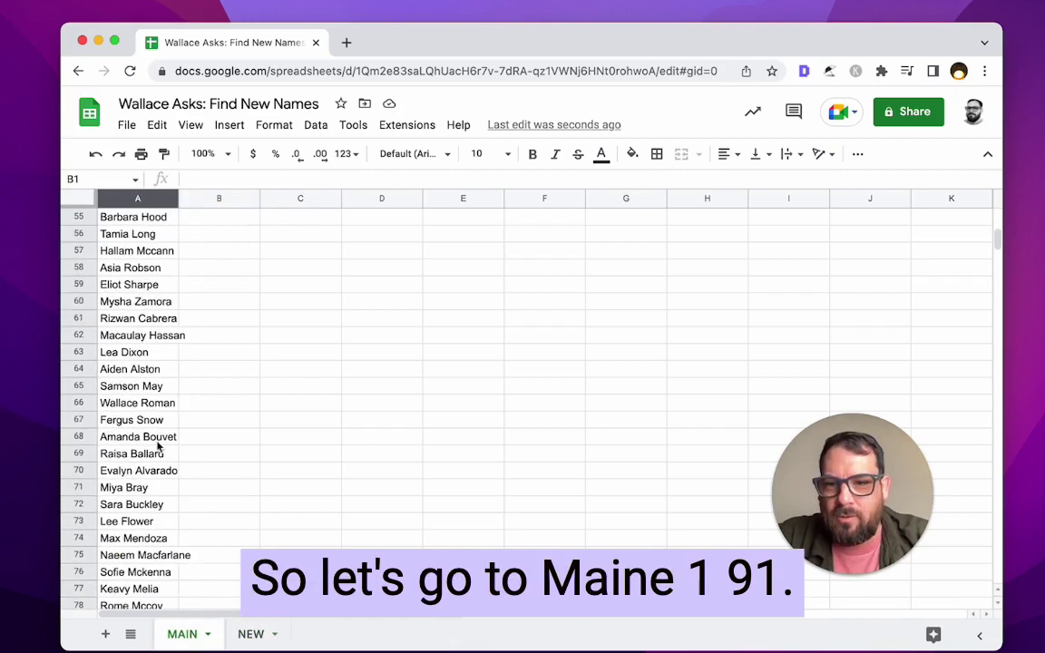
scroll(157, 445, "down", 20)
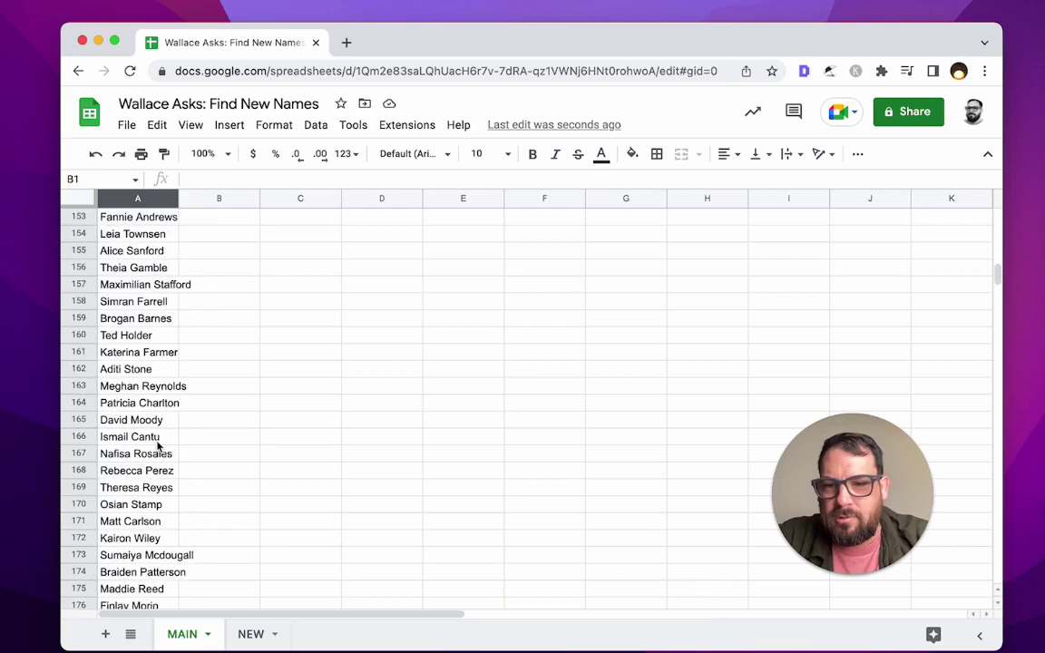
scroll(158, 444, "down", 8)
left_click(157, 452)
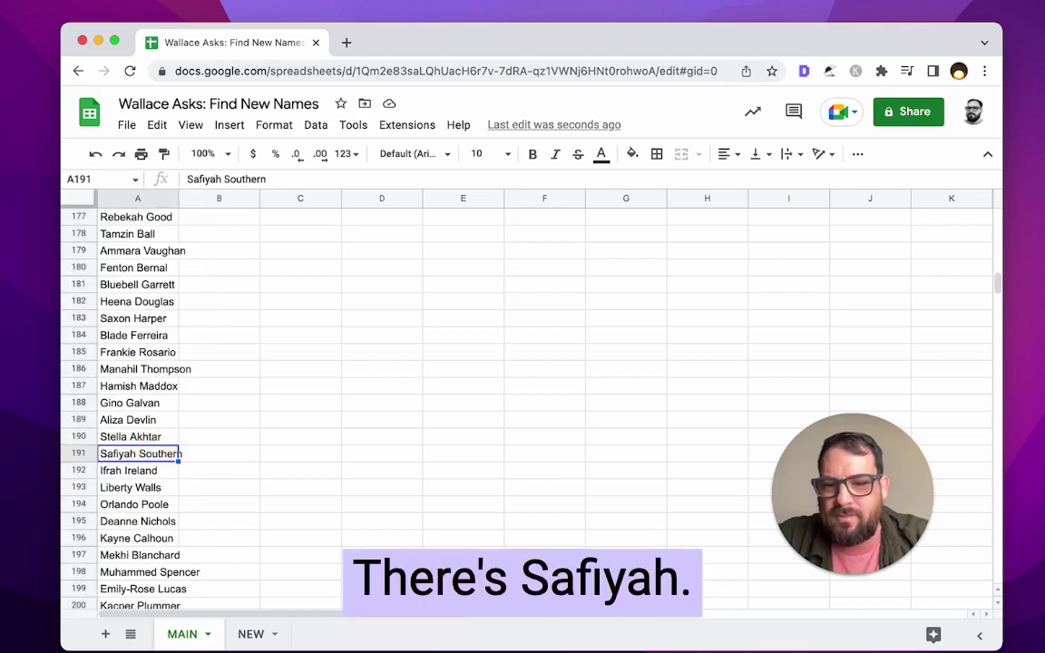
left_click(250, 634)
- Copy B1's MATCH formula into B2 and B3, and check their #N/A and 204 results
left_click(251, 219)
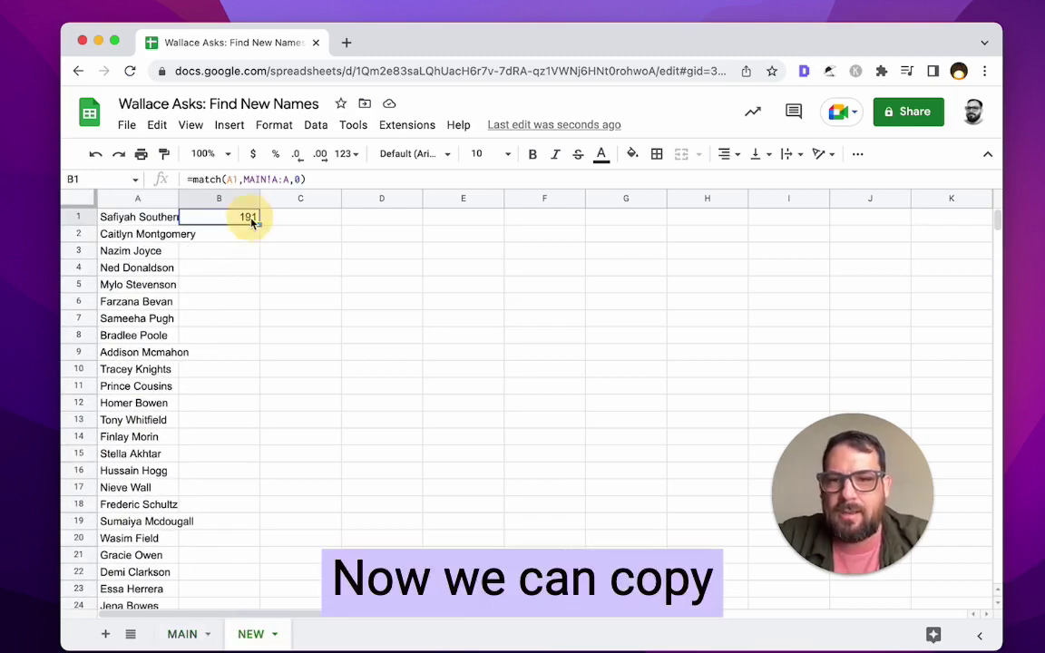
key("ctrl+c")
left_click(215, 233)
key("ctrl+v")
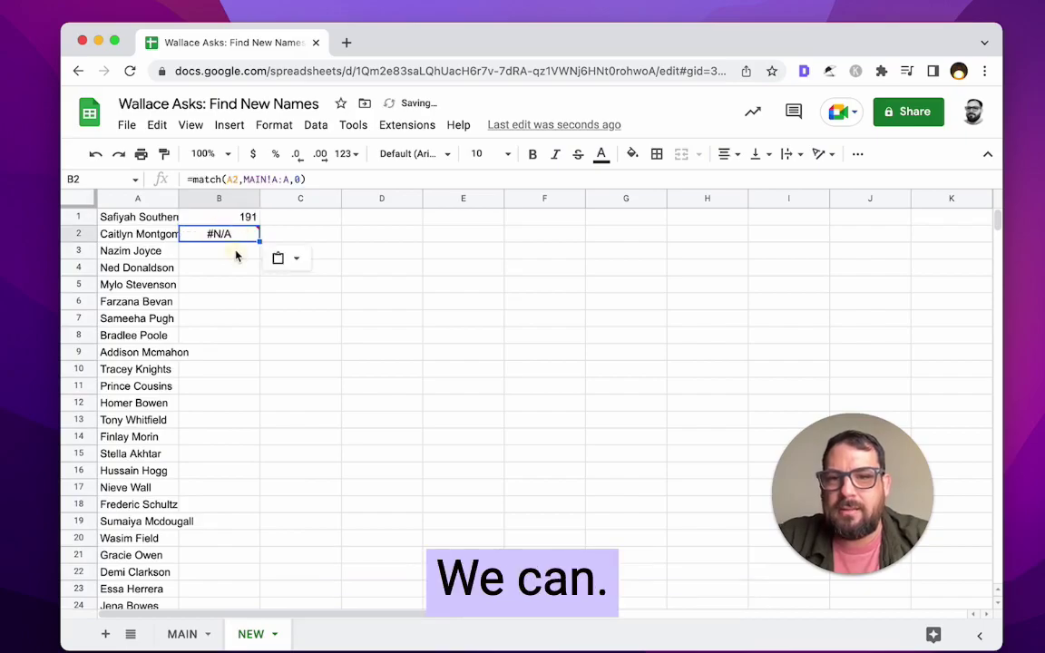
left_click(236, 254)
key("ctrl+v")
left_click(227, 240)
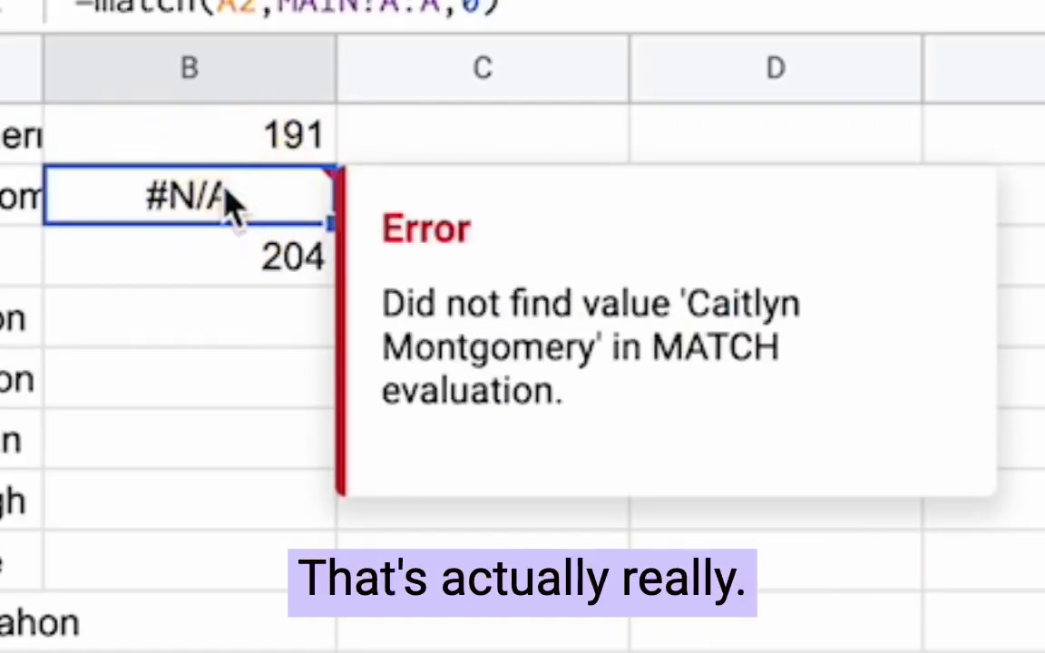
left_click(227, 254)
left_click(4, 211)
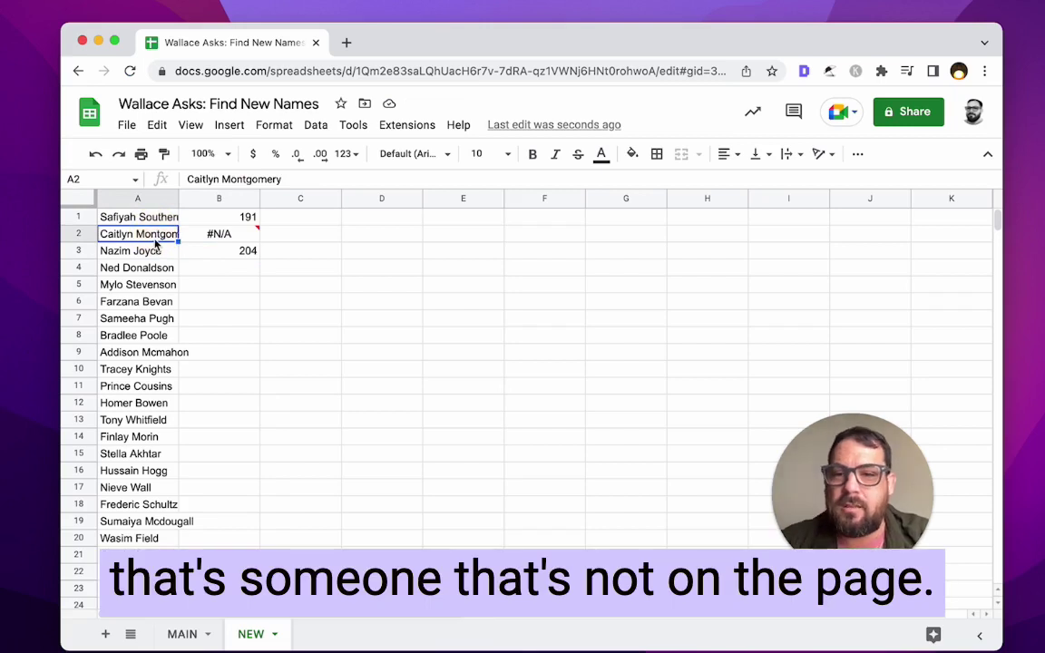
left_click(156, 248)
- Paste the lookup formula into B4 and B5 as well
left_click(234, 256)
key("ctrl+c")
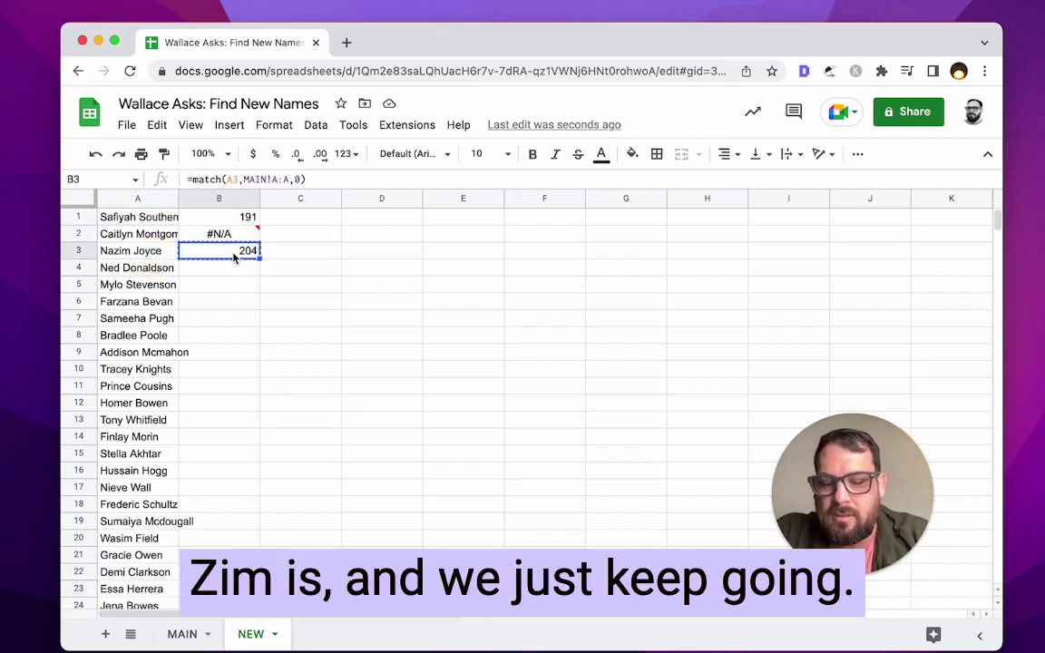
key("Down")
key("cmd+v")
key("Down")
key("cmd+v")
key("Down")
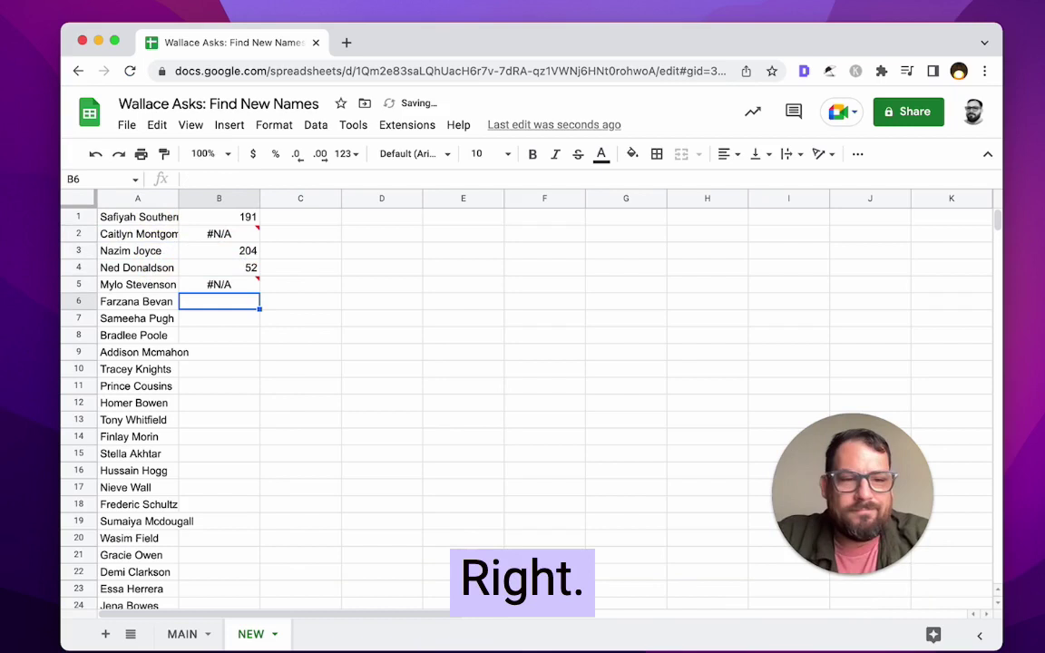
- Review the names down column A and the lookup results in column B
left_click(231, 289)
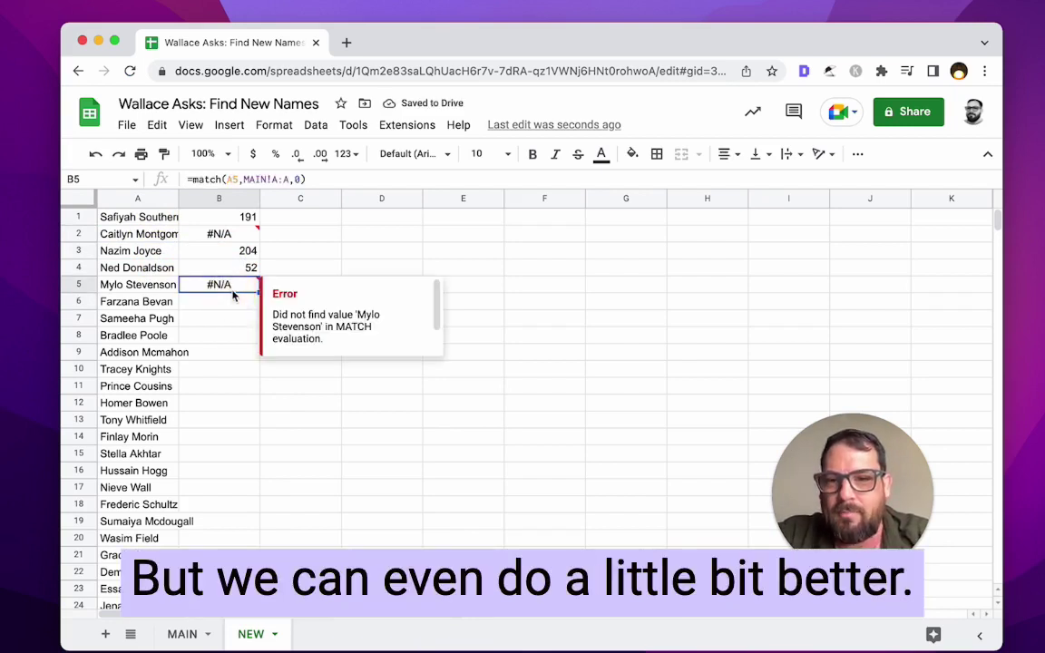
left_click(198, 329)
key("Left")
key("super+Down")
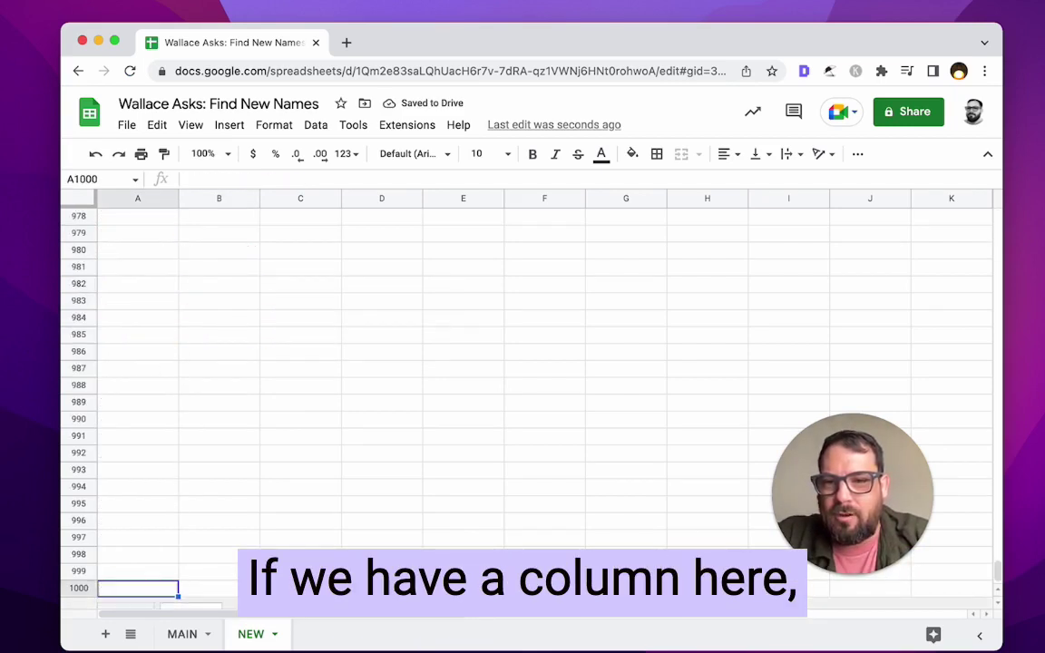
key("super+Up")
key("Up")
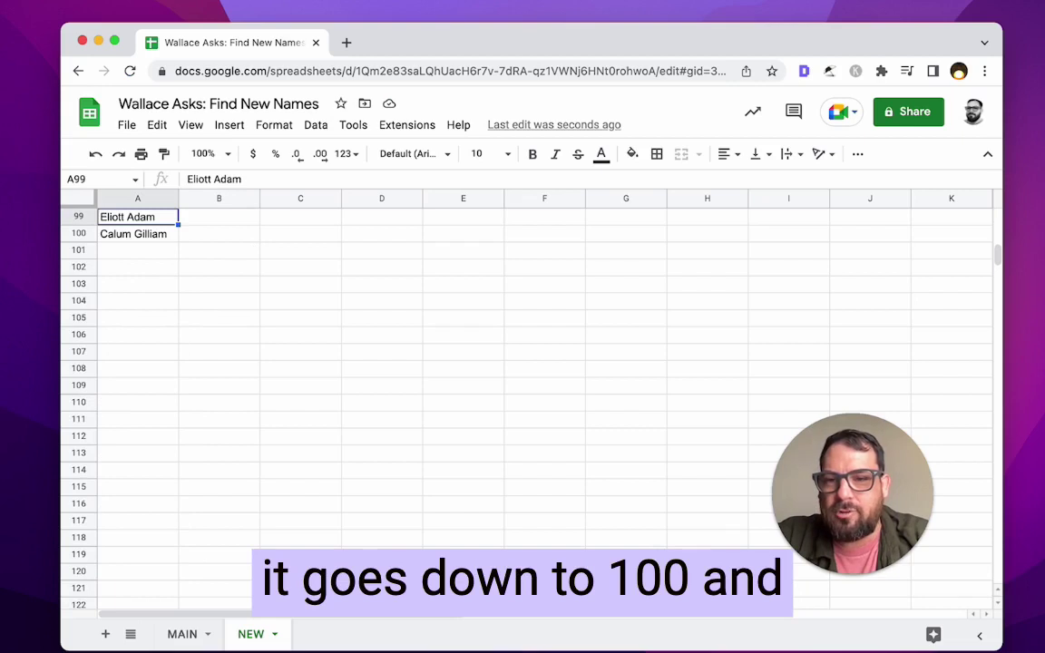
key("super+Up")
key("Right")
key("Down")
key("Down")
key("Down")
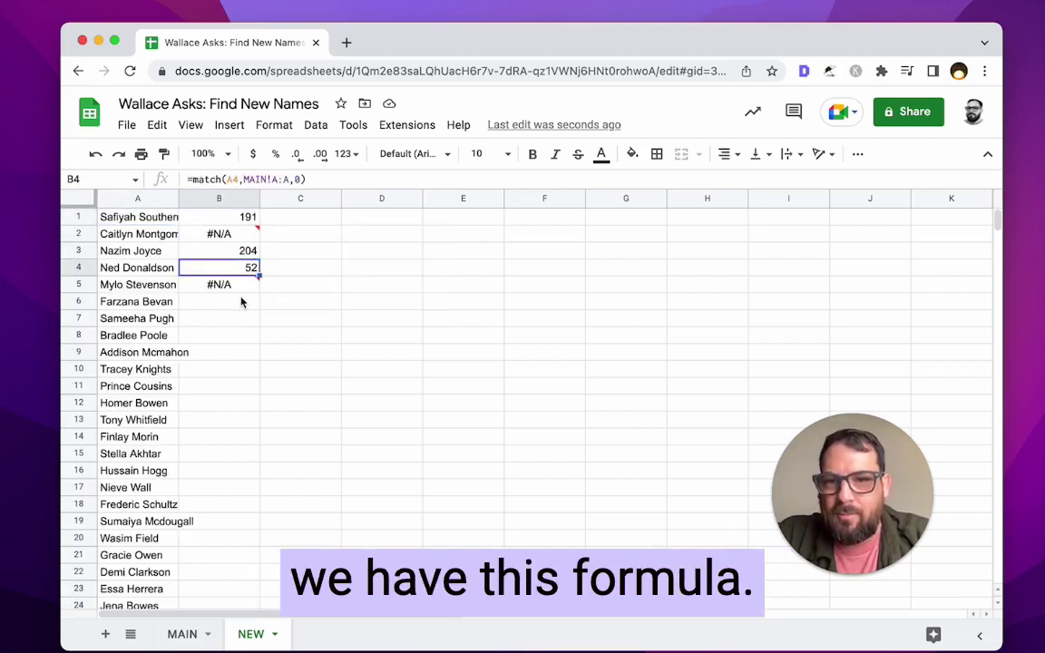
- Select the results B1:B5, then clear the #N/A lookup from B5
left_click_drag(250, 218, 254, 288)
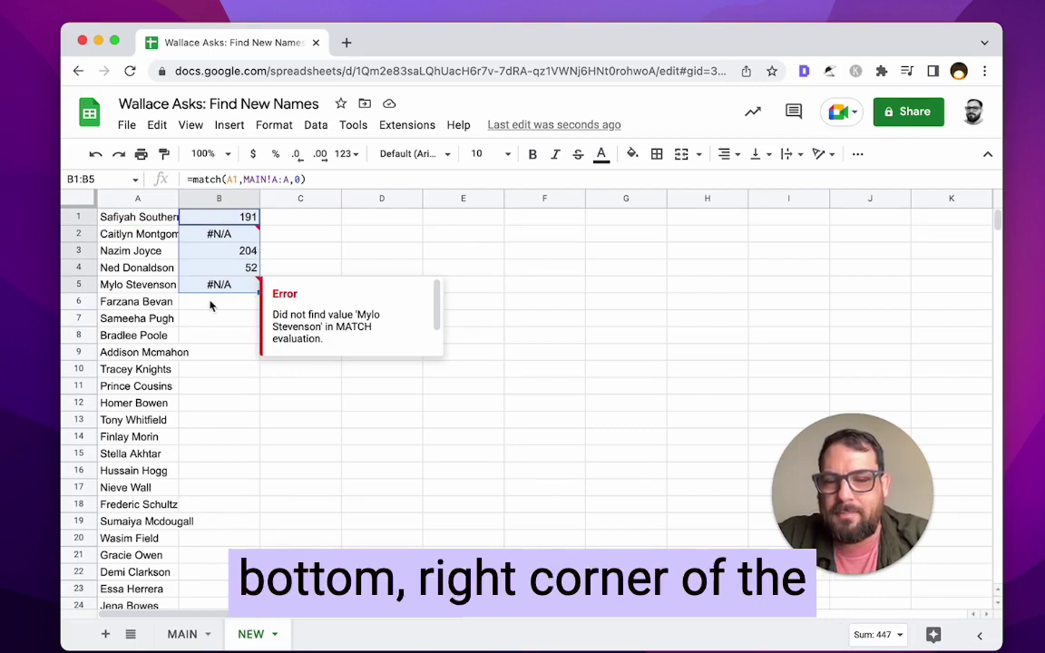
left_click(226, 296)
left_click(231, 286)
left_click(363, 401)
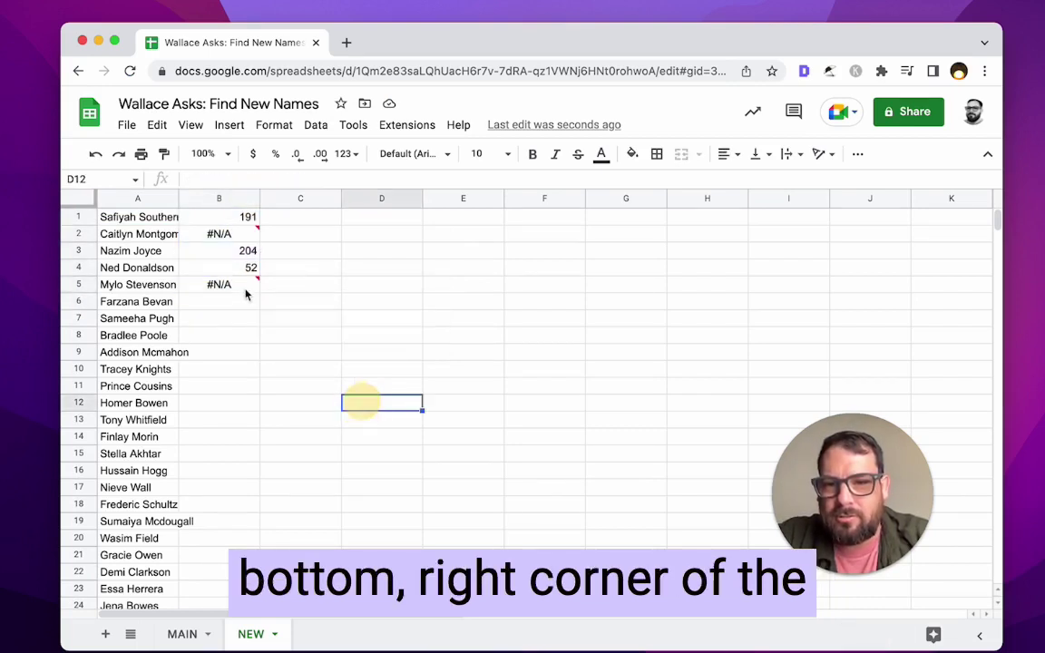
left_click(249, 266)
left_click(257, 287)
key("Delete")
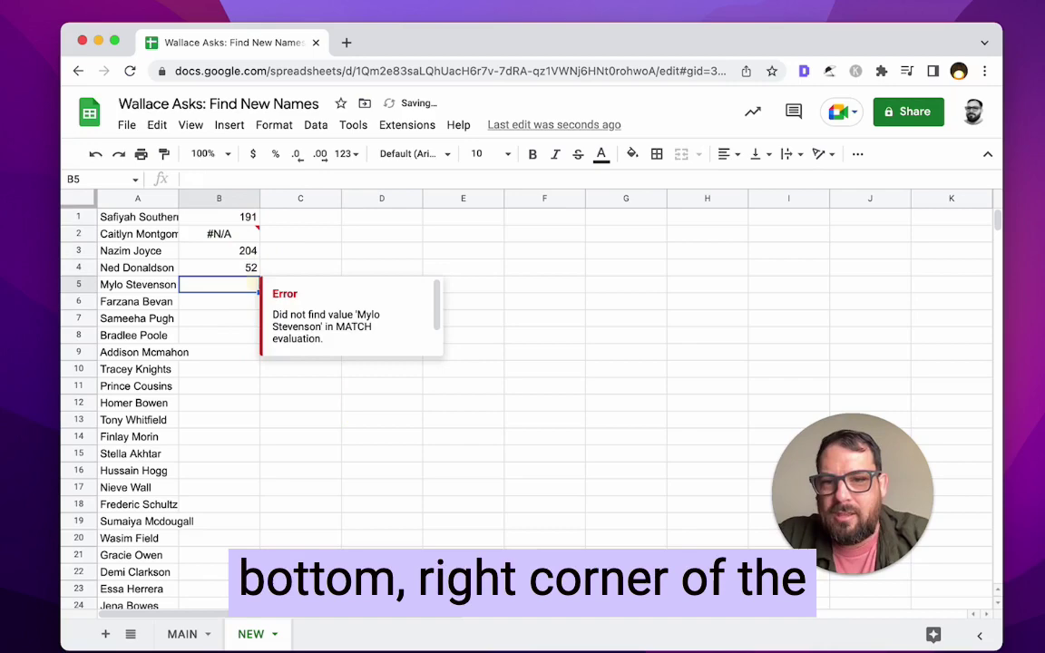
left_click(287, 259)
- Auto-fill B4's MATCH formula down column B to row 100
left_click(244, 271)
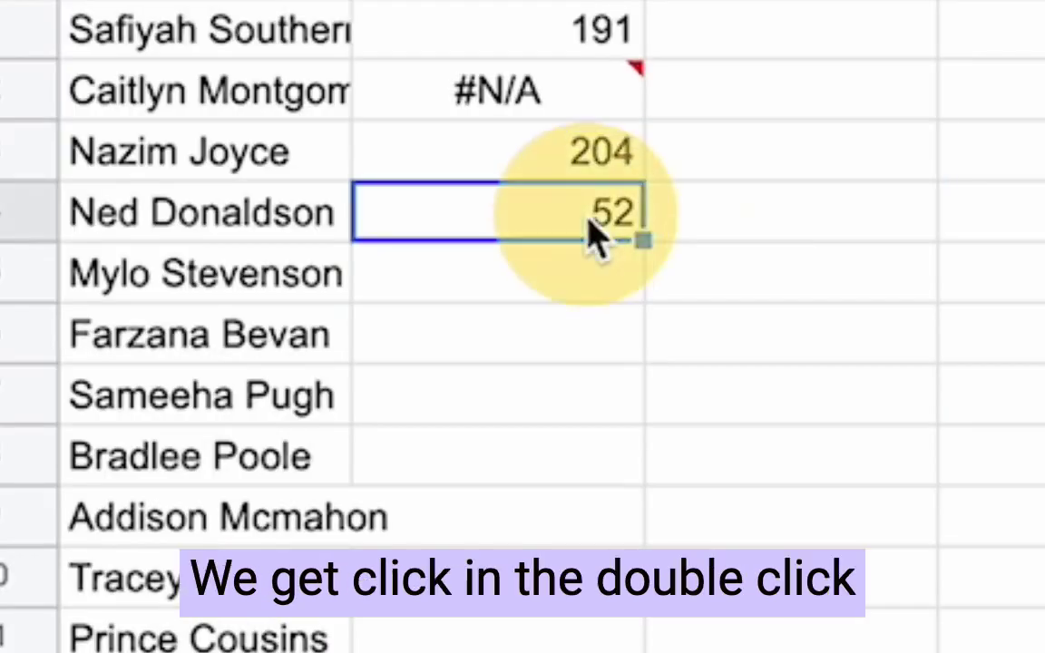
double_click(644, 241)
scroll(642, 623, "down", 20)
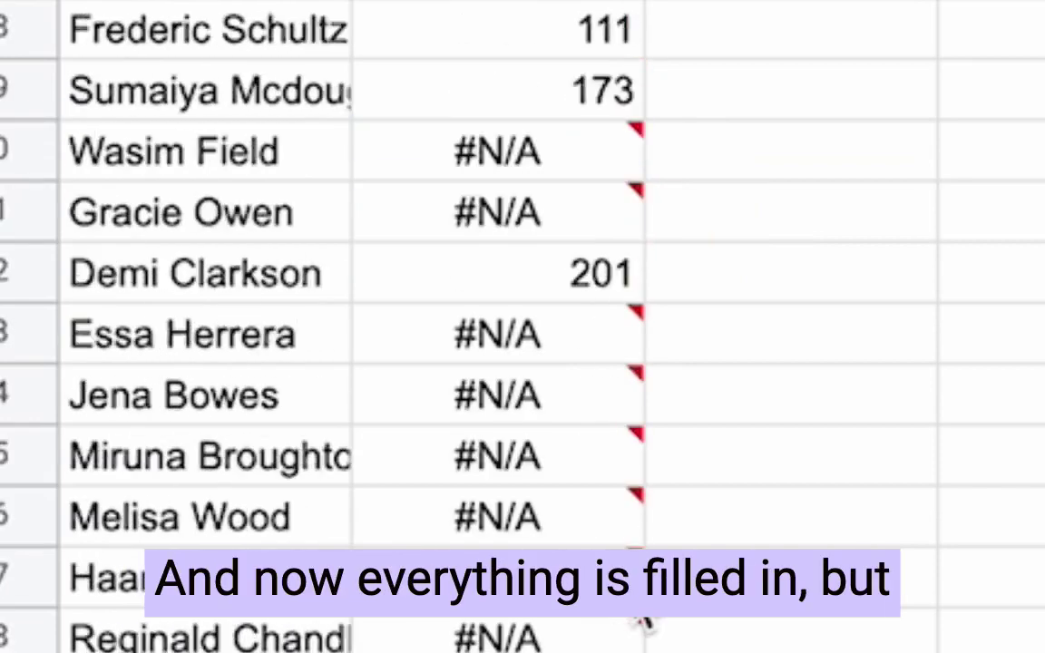
scroll(641, 622, "down", 5)
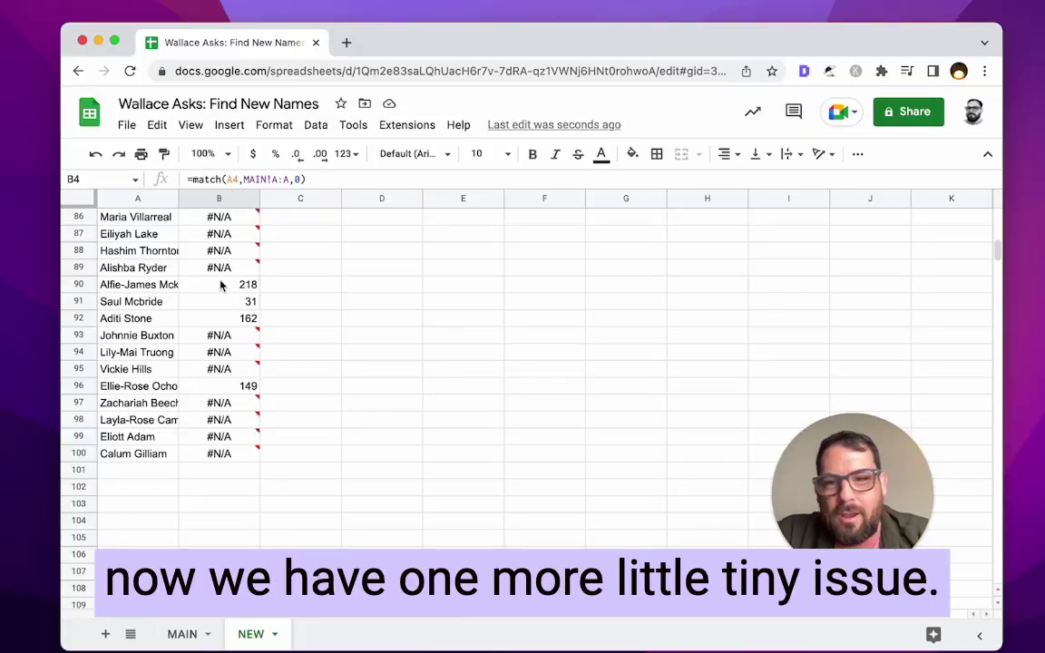
- Spot-check the filled results, such as #N/A in rows 7 and 9 and 82 in B10
left_click_drag(157, 288, 223, 326)
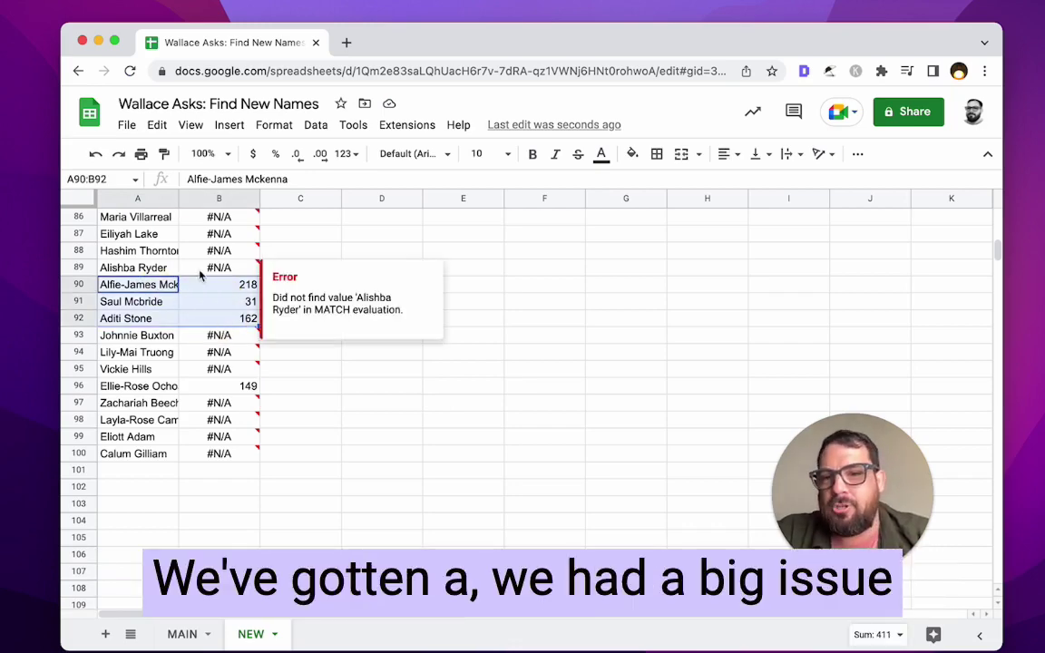
left_click(143, 285)
scroll(138, 294, "up", 10)
scroll(139, 290, "up", 10)
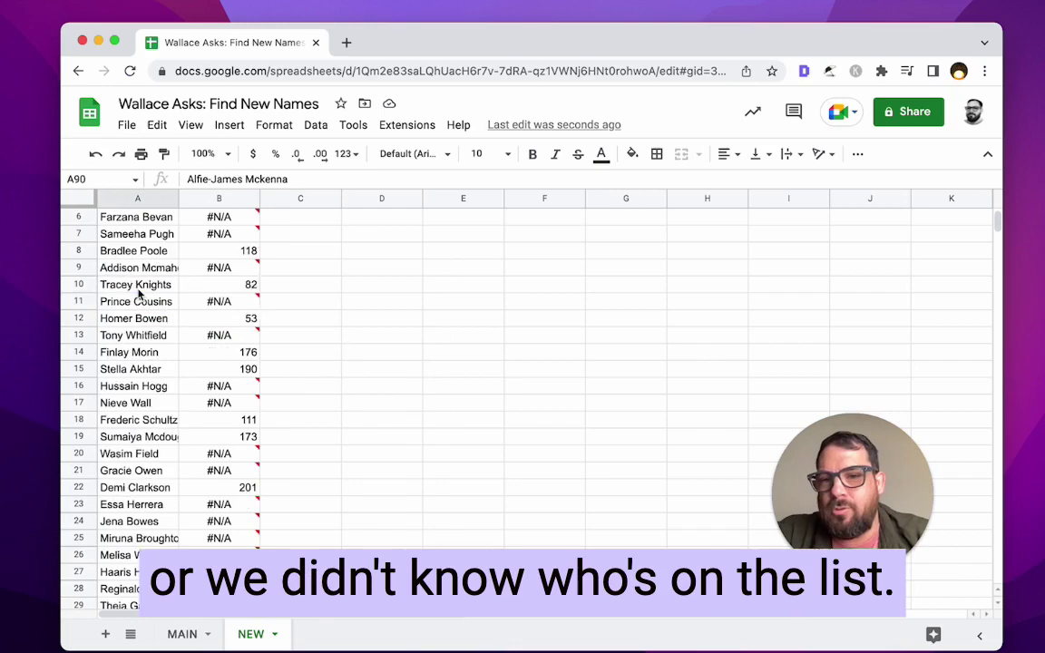
left_click(186, 284)
left_click(154, 269)
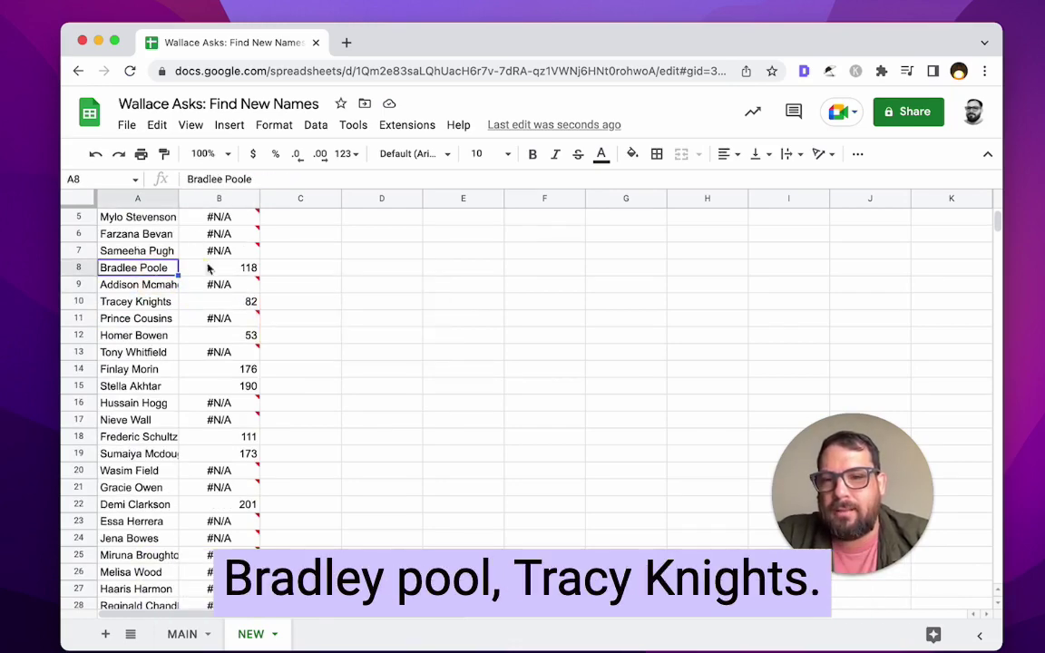
left_click(194, 251)
left_click(190, 301)
left_click(176, 303)
scroll(180, 306, "up", 2)
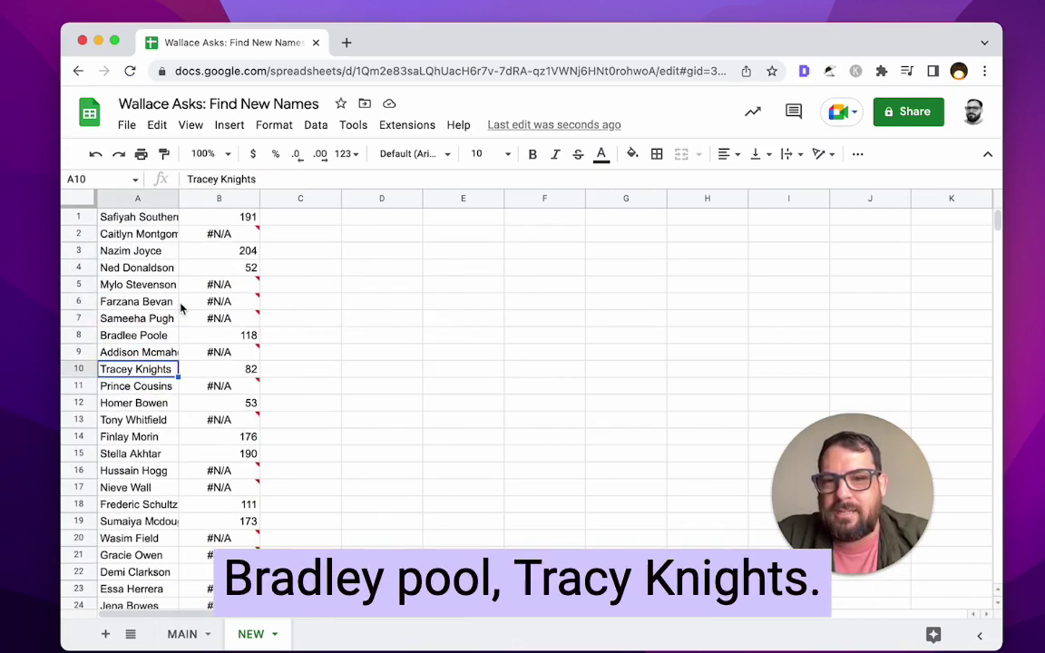
- Select columns A:B and apply Sort sheet A to Z by the lookup results
left_click(231, 221)
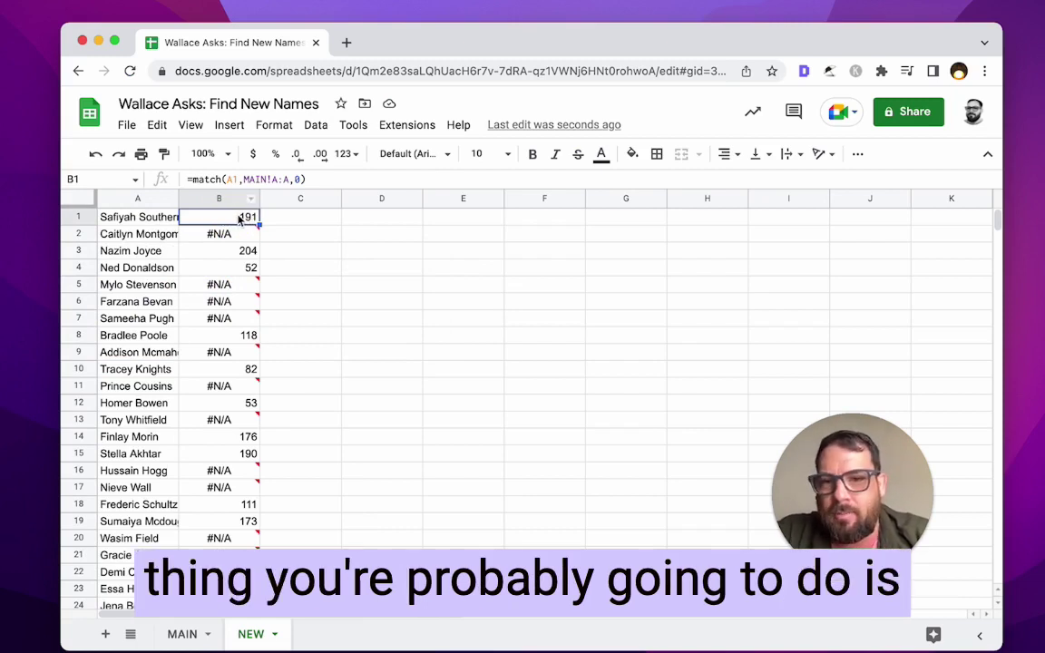
left_click_drag(243, 216, 173, 217)
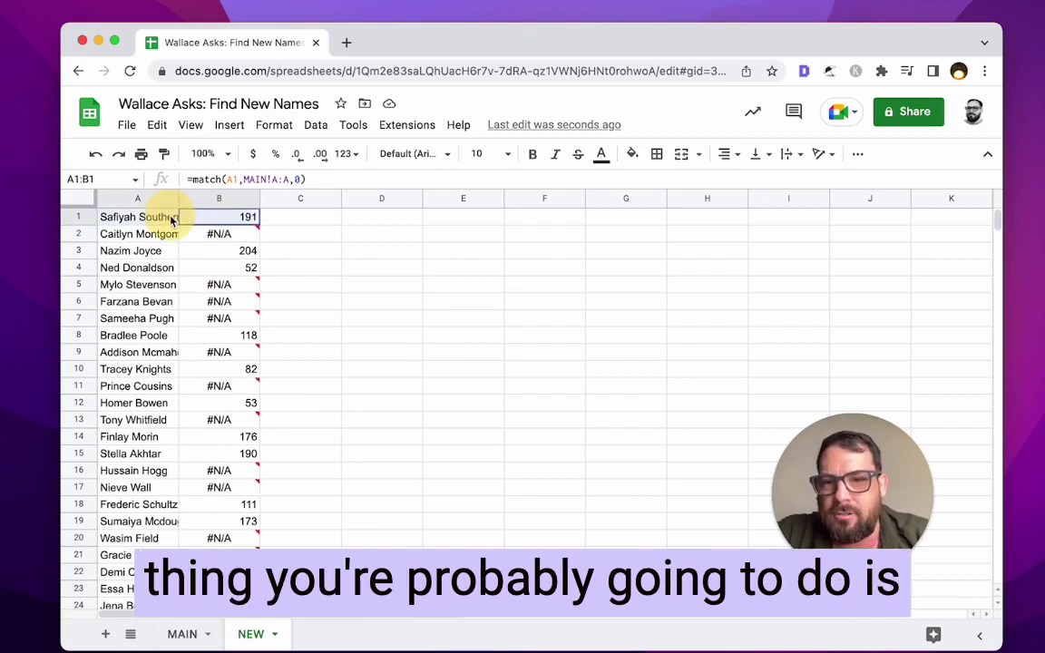
left_click(243, 199, "shift")
left_click(252, 201)
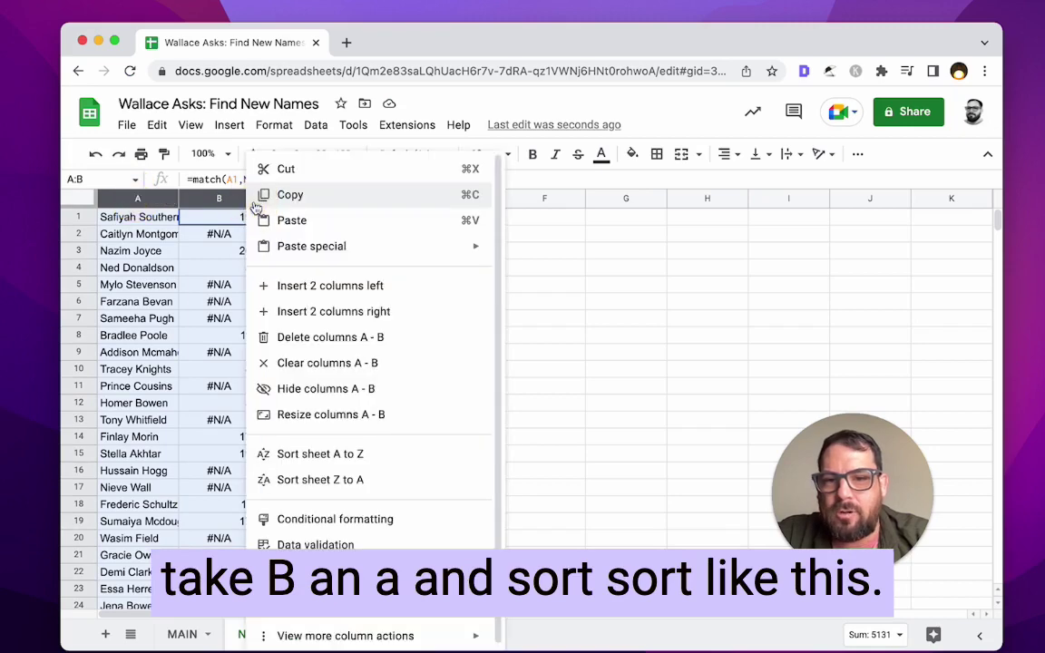
left_click(268, 411)
- Review the unmatched #N/A names gathered in A39:A100, then select empty cell E1
left_click(234, 236)
left_click_drag(145, 218, 153, 434)
scroll(149, 498, "down", 6)
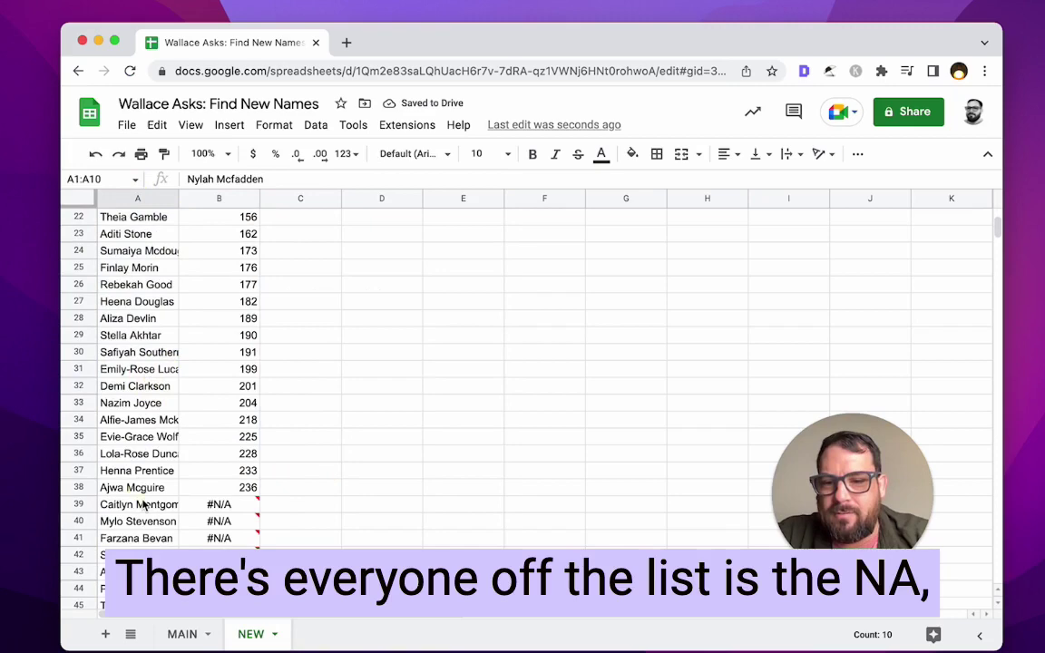
left_click(145, 503)
scroll(145, 504, "down", 10)
scroll(143, 506, "down", 10)
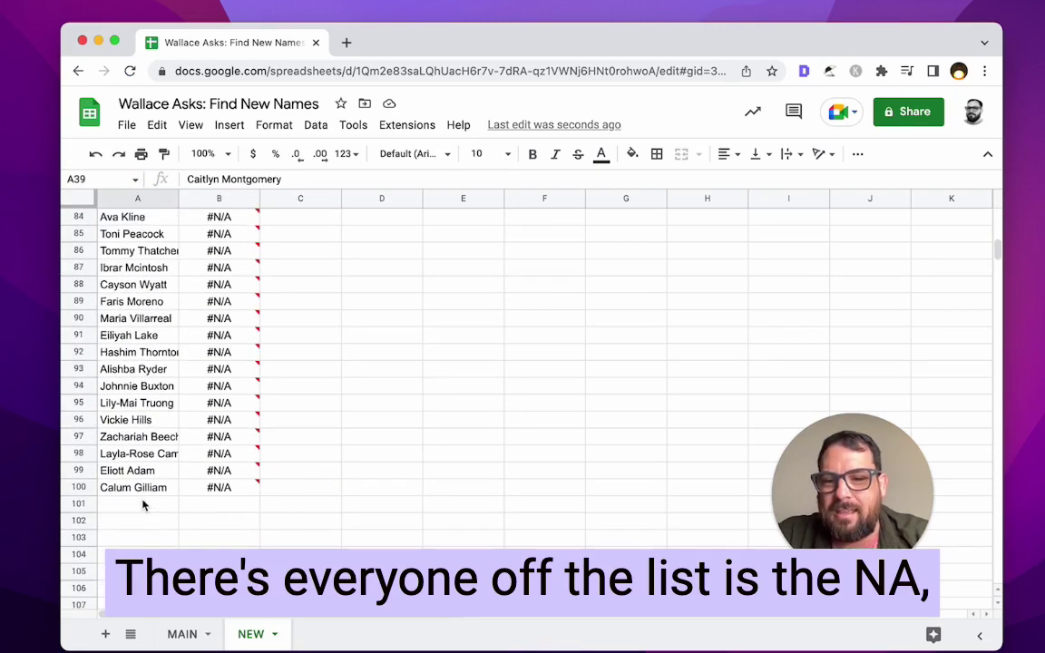
scroll(228, 317, "up", 20)
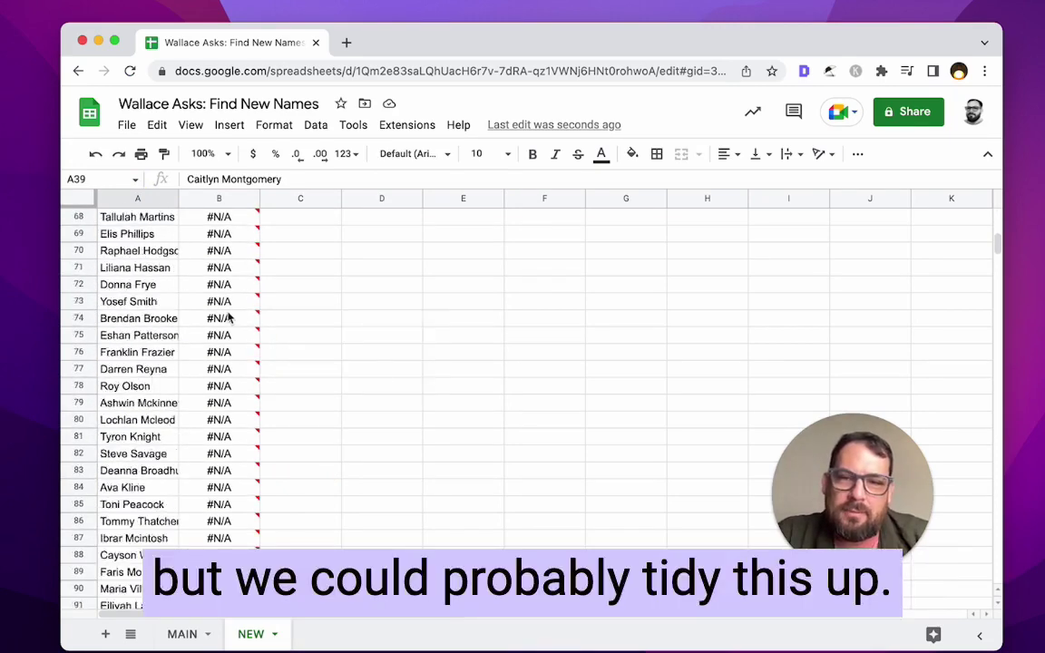
scroll(229, 318, "down", 16)
scroll(229, 317, "up", 2)
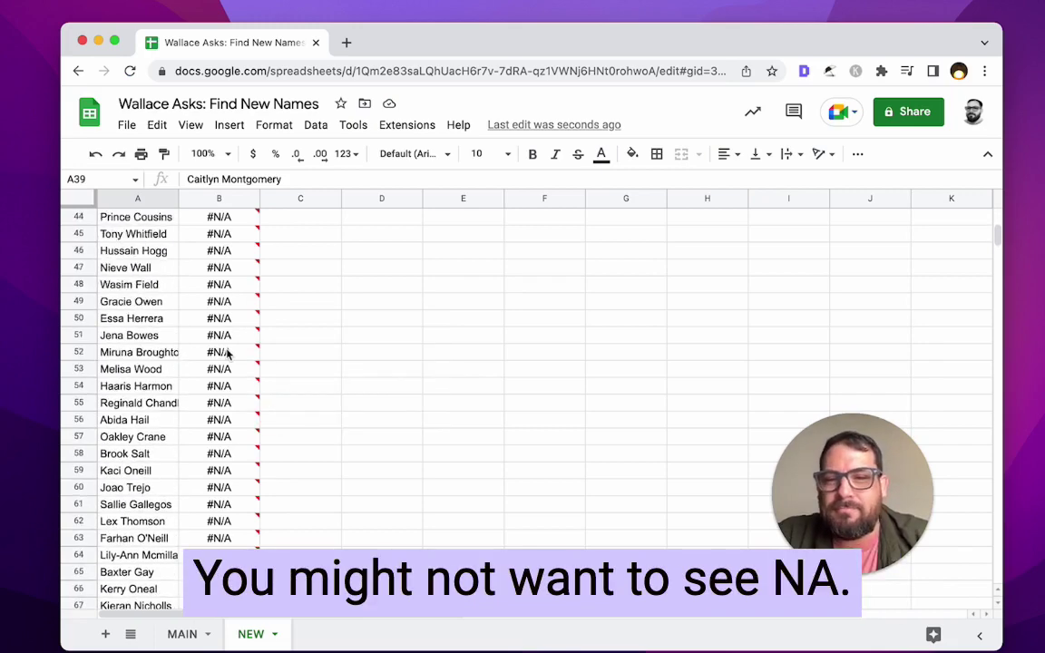
scroll(228, 344, "up", 4)
left_click(231, 336)
left_click(152, 338)
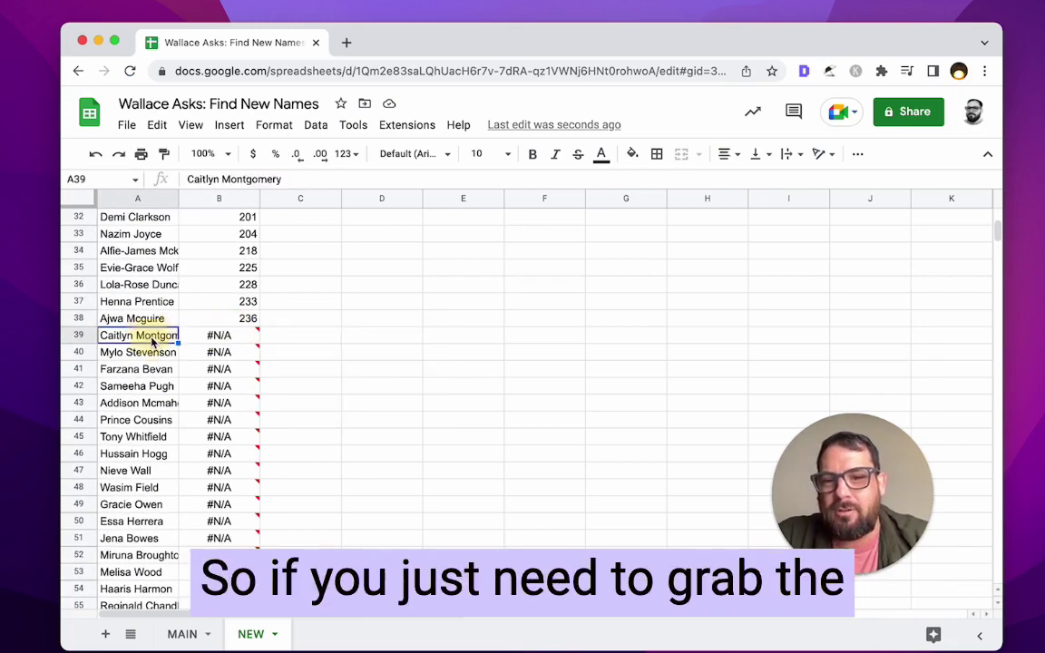
mouse_move(152, 338)
left_mouse_down()
mouse_move(150, 551)
mouse_move(145, 385)
mouse_move(145, 397)
left_mouse_up()
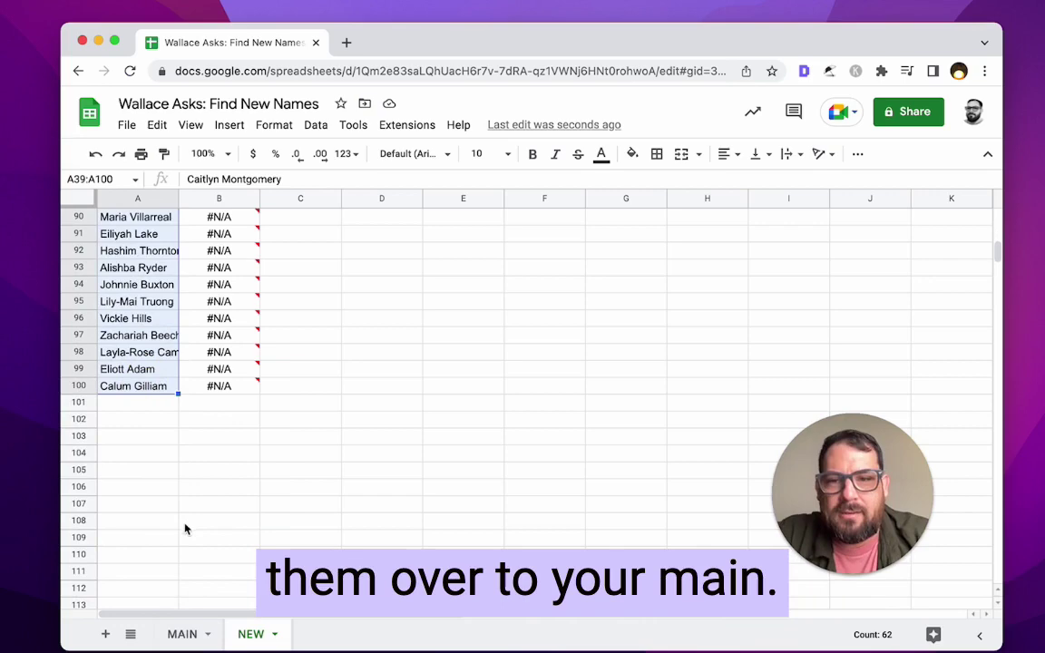
scroll(184, 351, "up", 20)
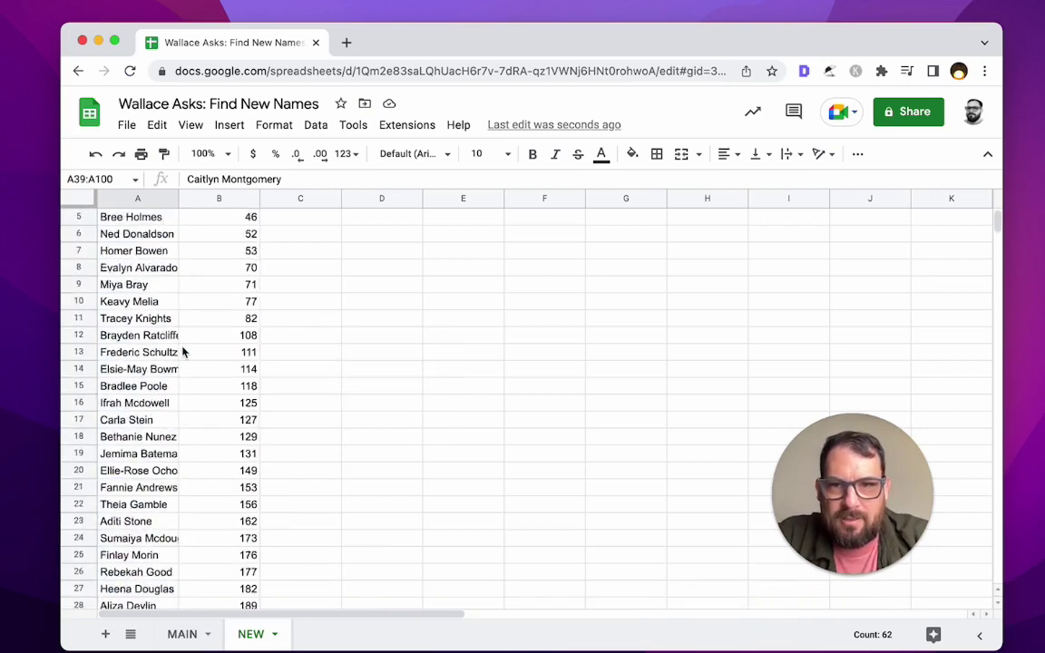
left_click(437, 218)
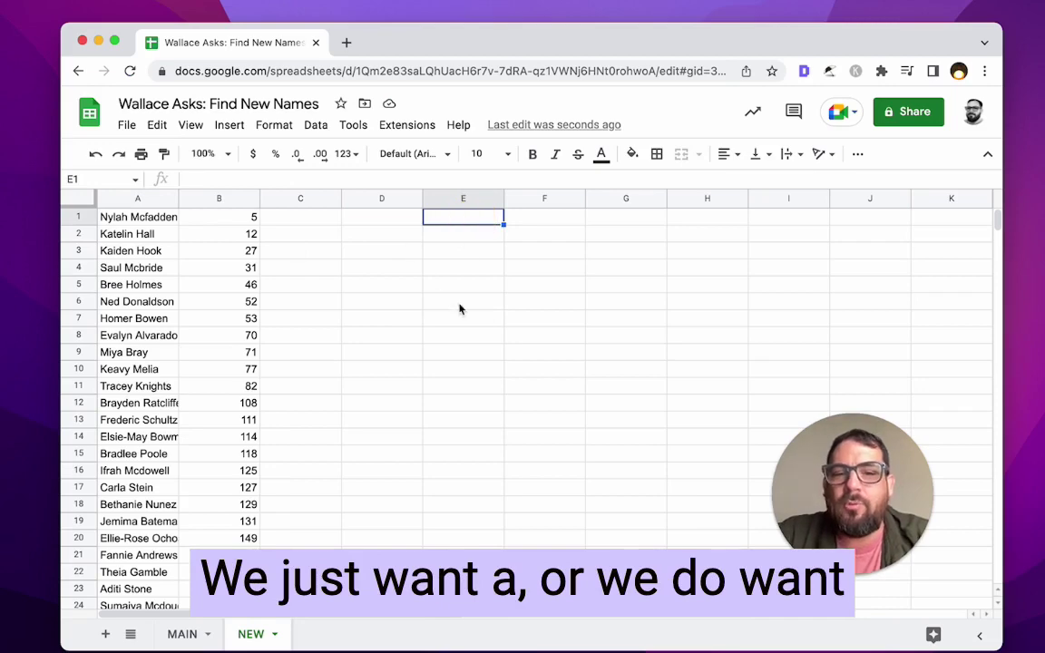
scroll(135, 355, "down", 20)
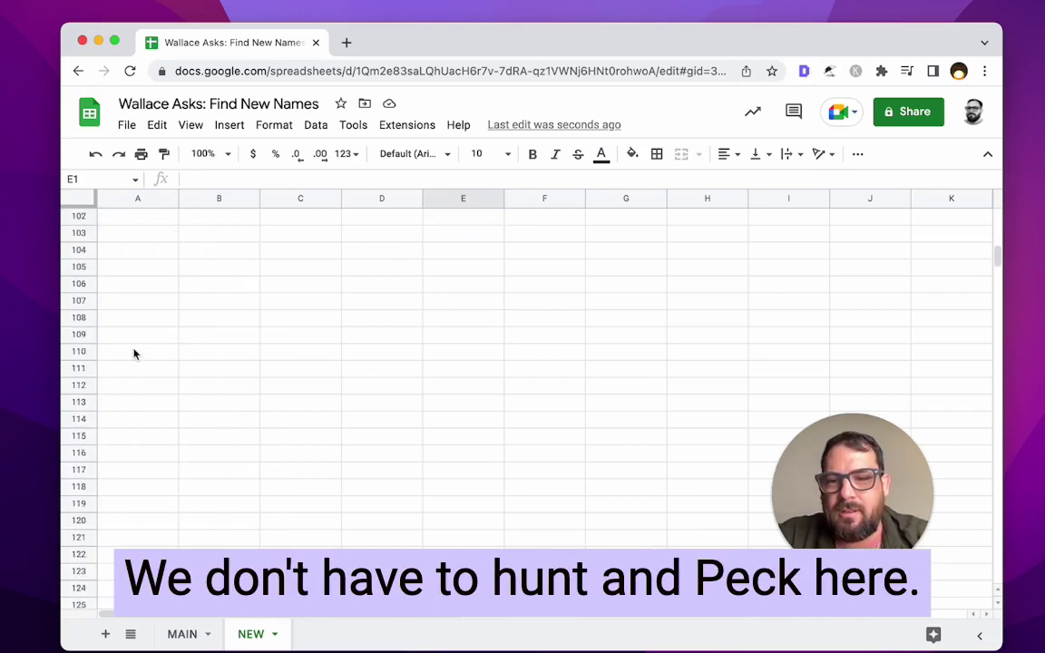
scroll(135, 355, "up", 20)
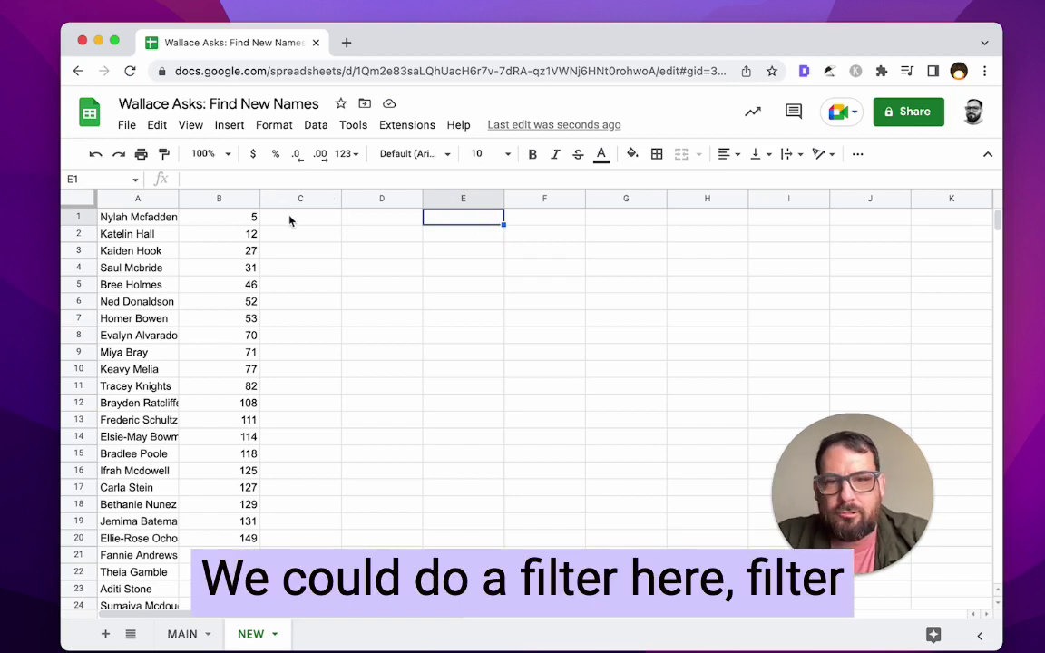
- Enter =filter(A:A,B:B>0) in E1 to list every matched name down column E
type("filter(")
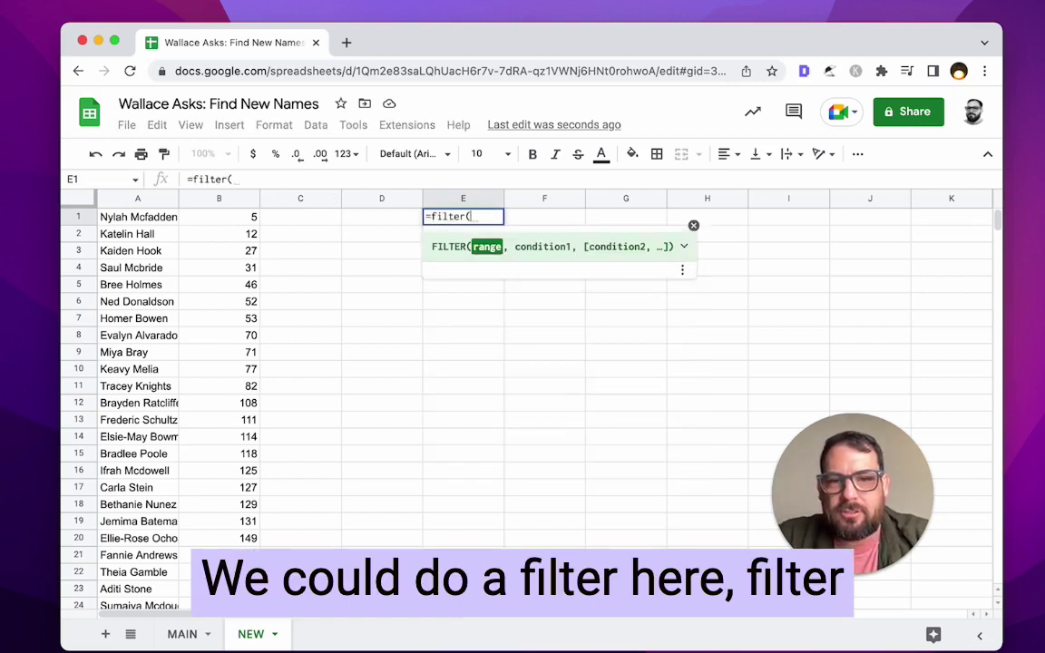
left_click(151, 199)
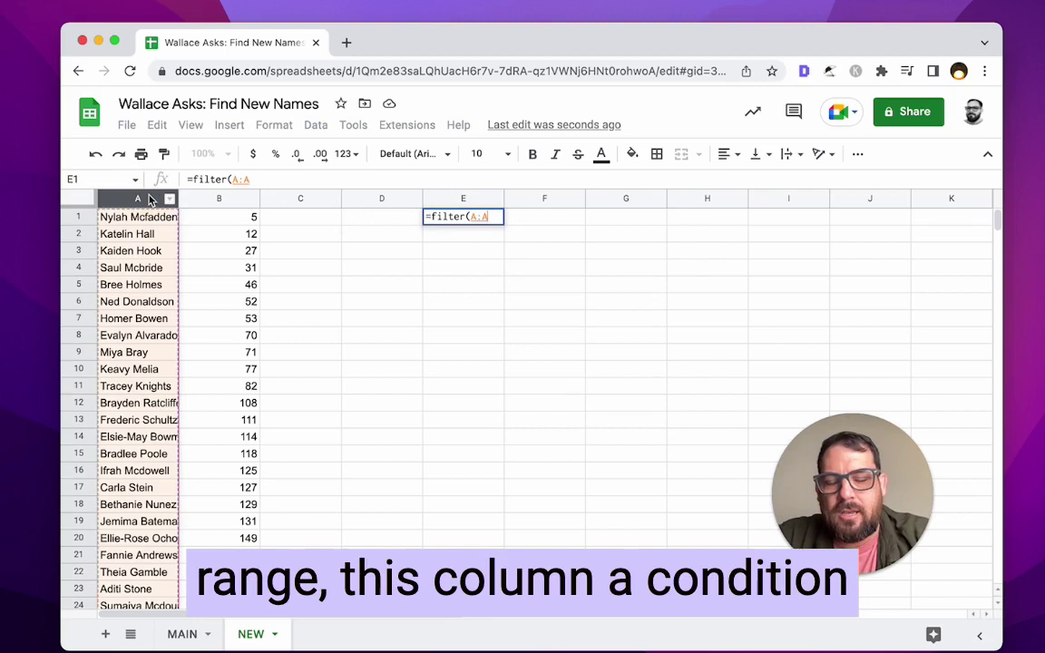
type(",")
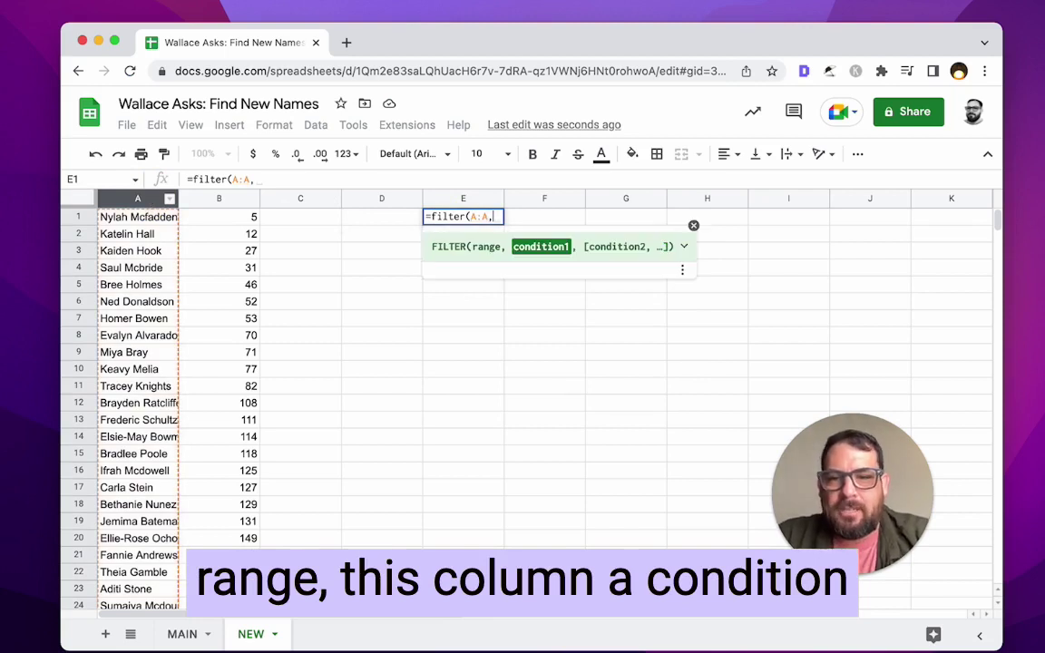
type("B:B")
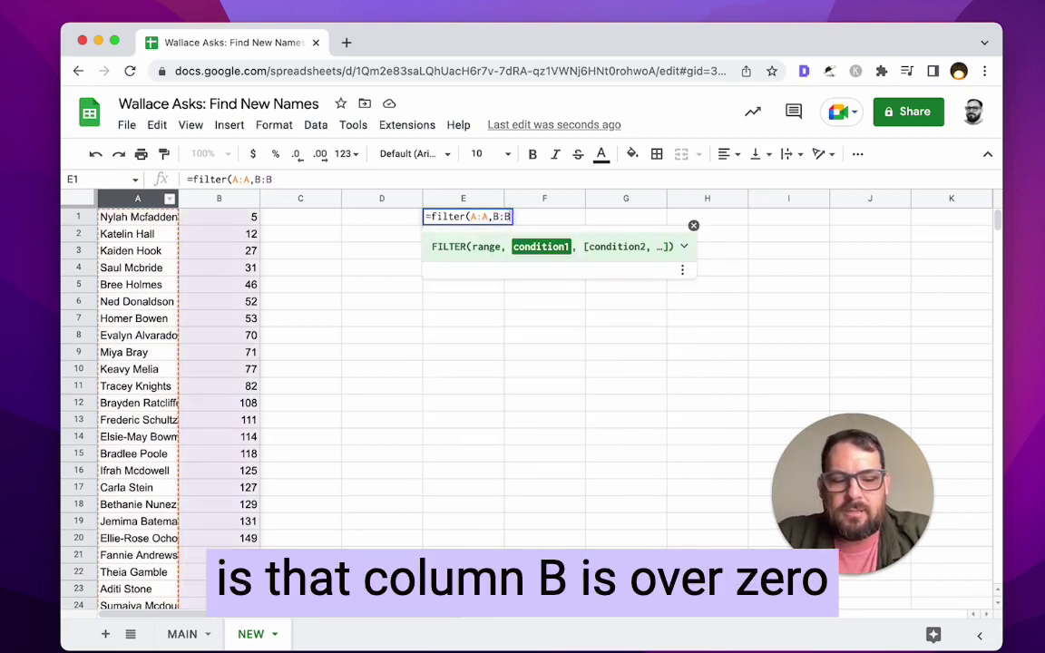
type(">0)")
key("Return")
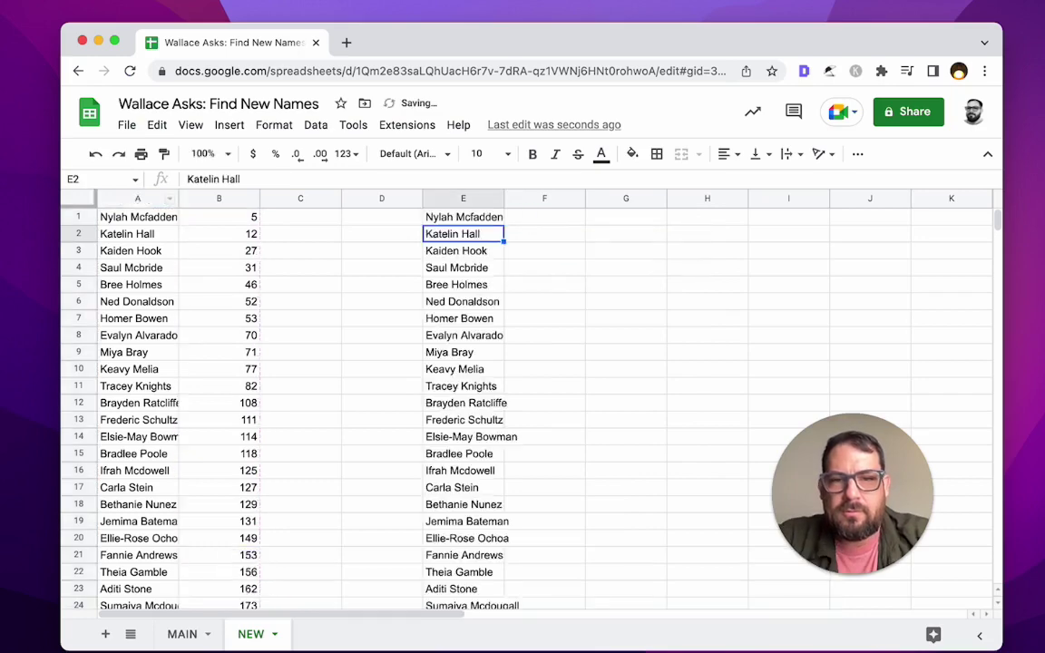
key("Up")
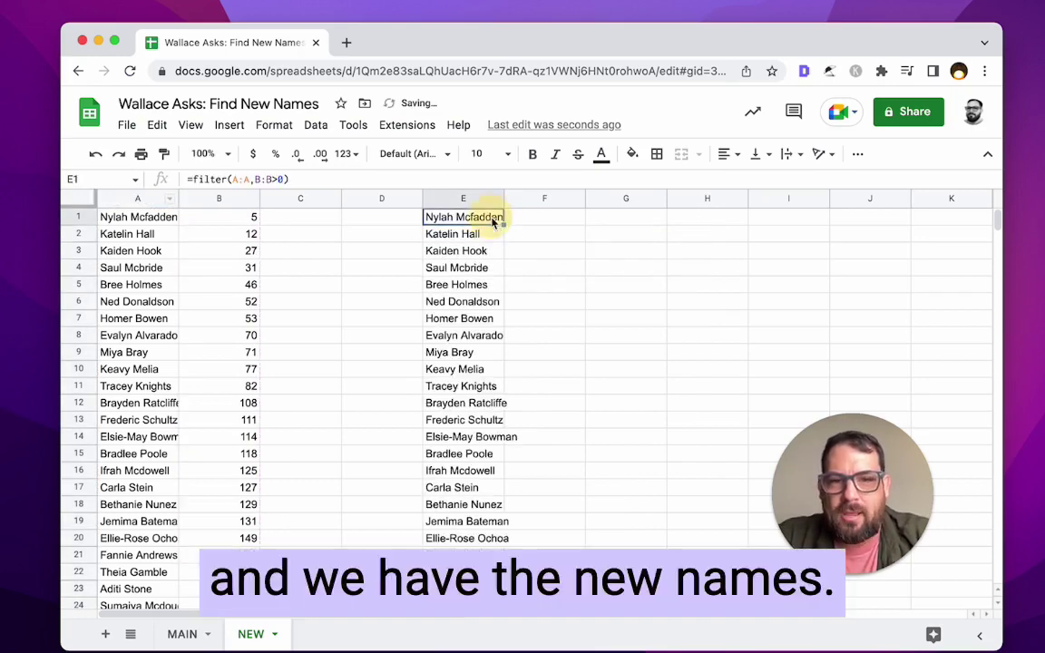
key("Return")
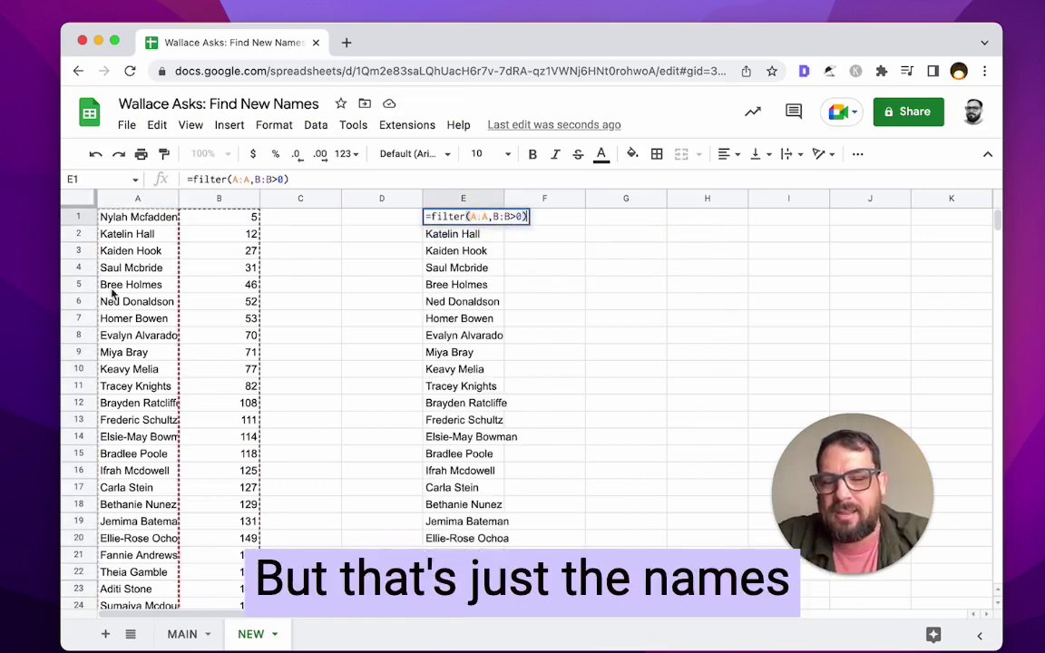
left_click(225, 223)
- Wrap B1's MATCH in IFERROR(...,0) and fill it down to B100
key("ctrl+Down")
key("ctrl+Down")
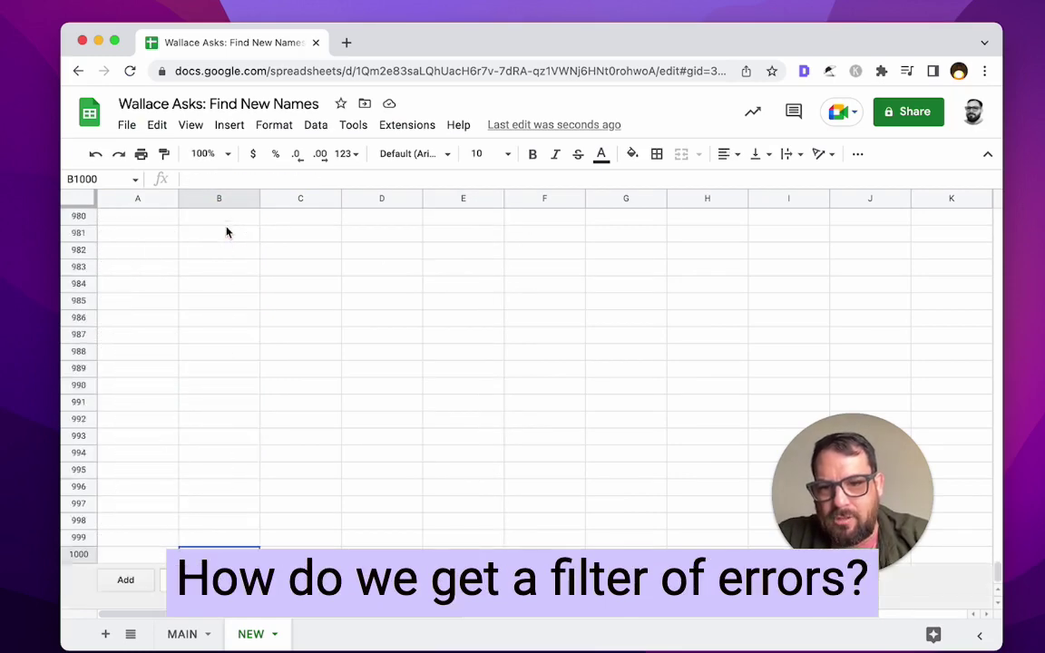
key("ctrl+Up")
key("ctrl+Up")
key("Return")
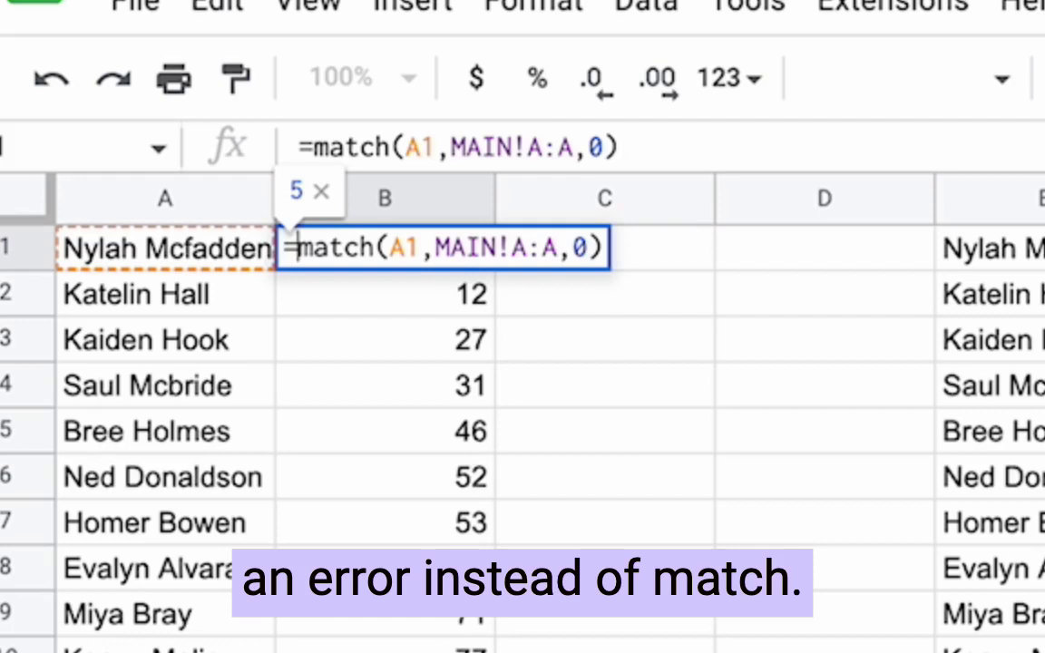
left_click(187, 217)
type("IFERROR(")
left_click(726, 247)
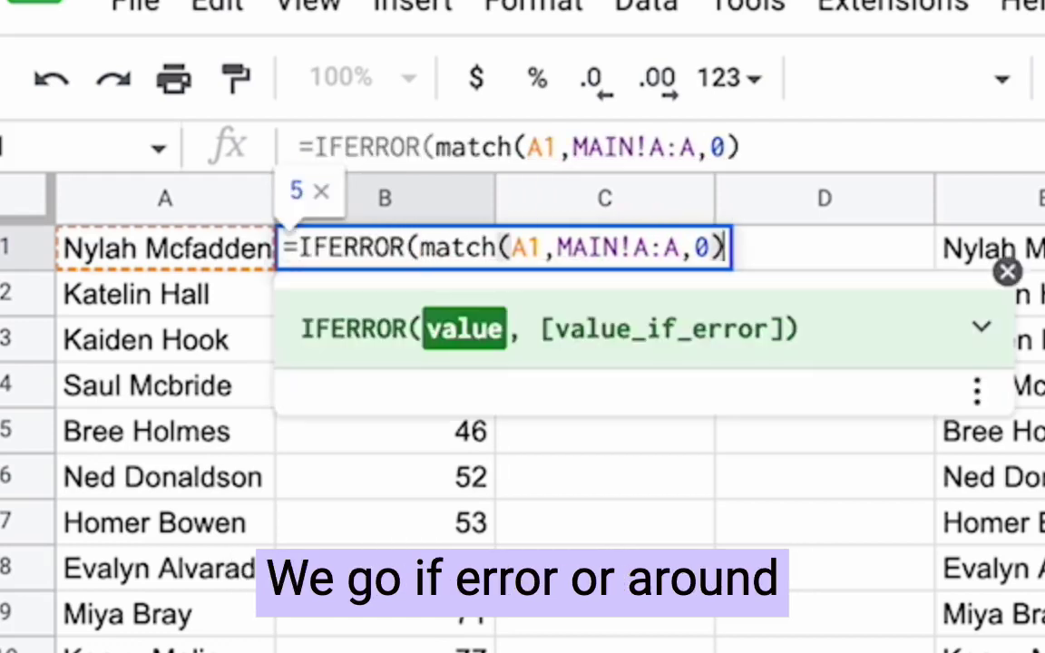
type(",")
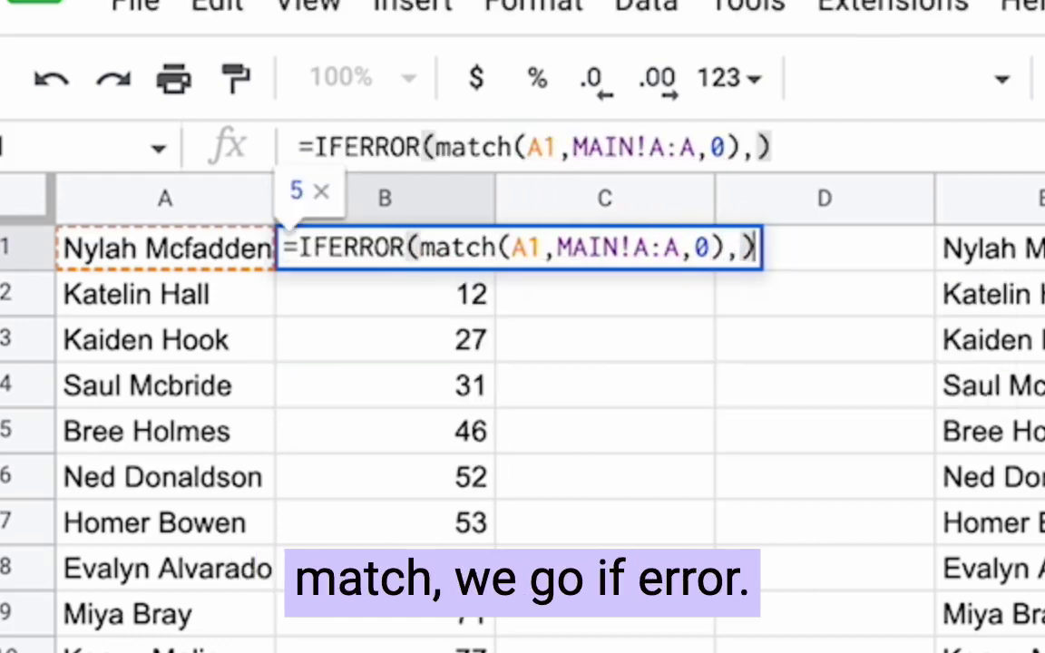
type("0)")
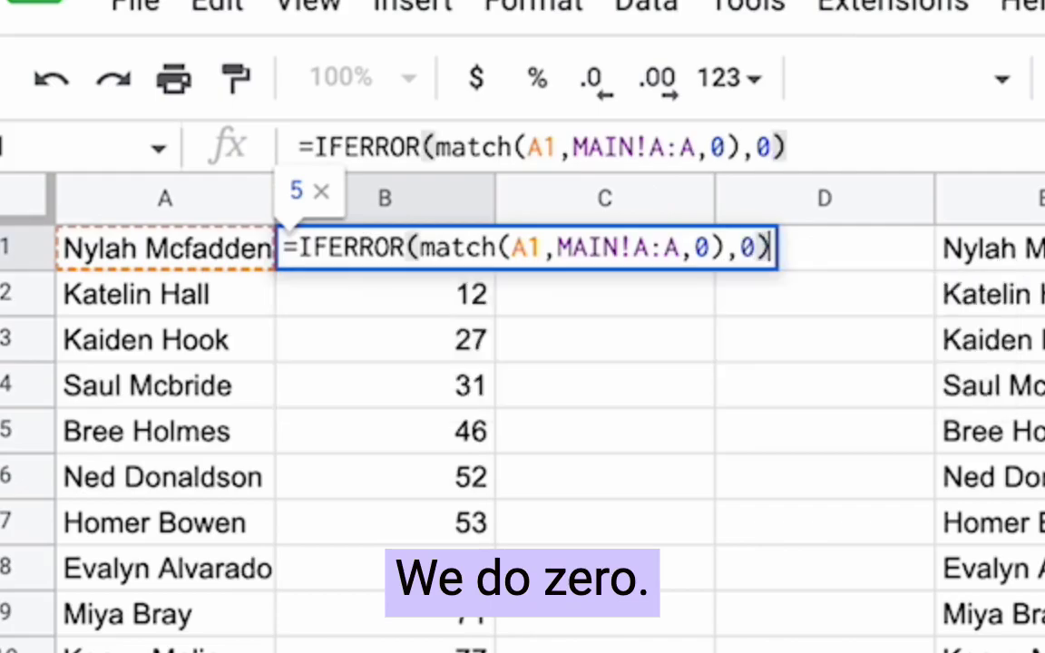
key("Return")
key("Up")
key("ctrl+shift+Down")
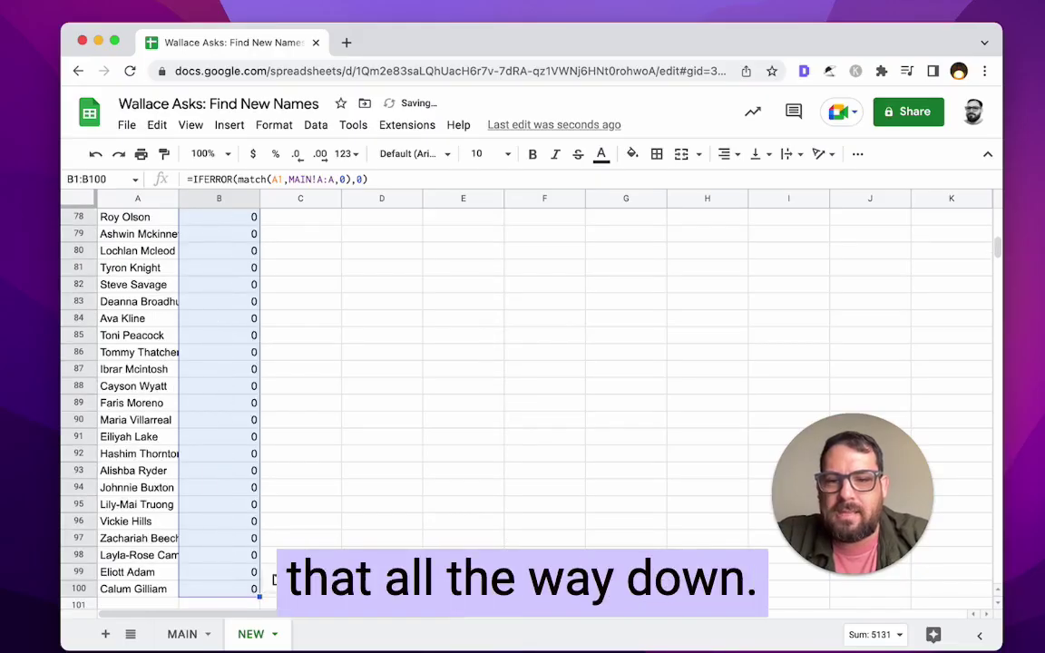
key("ctrl+v")
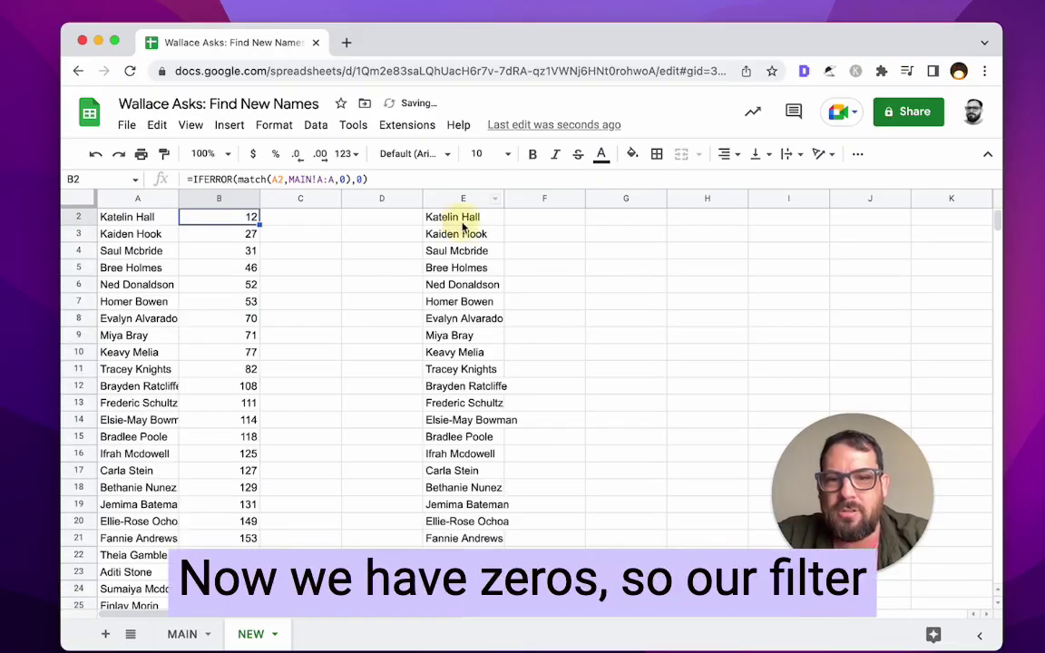
- Change E1's filter condition to B:B=0 so it lists only the unmatched names
scroll(463, 227, "up", 1)
left_click(463, 227)
left_click(464, 218)
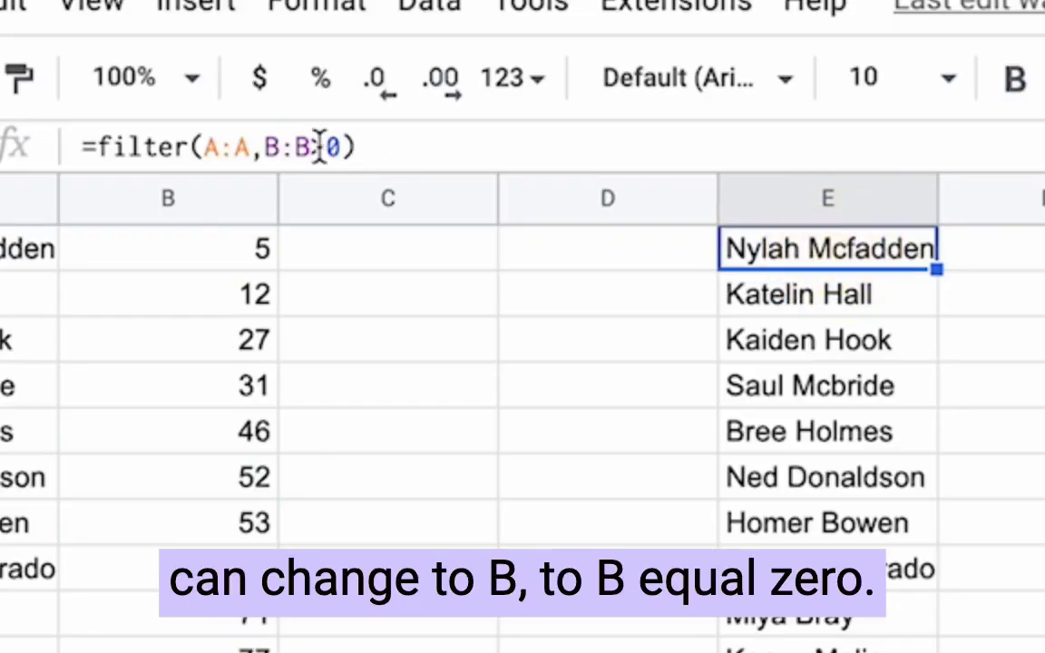
left_click(320, 147)
key("BackSpace")
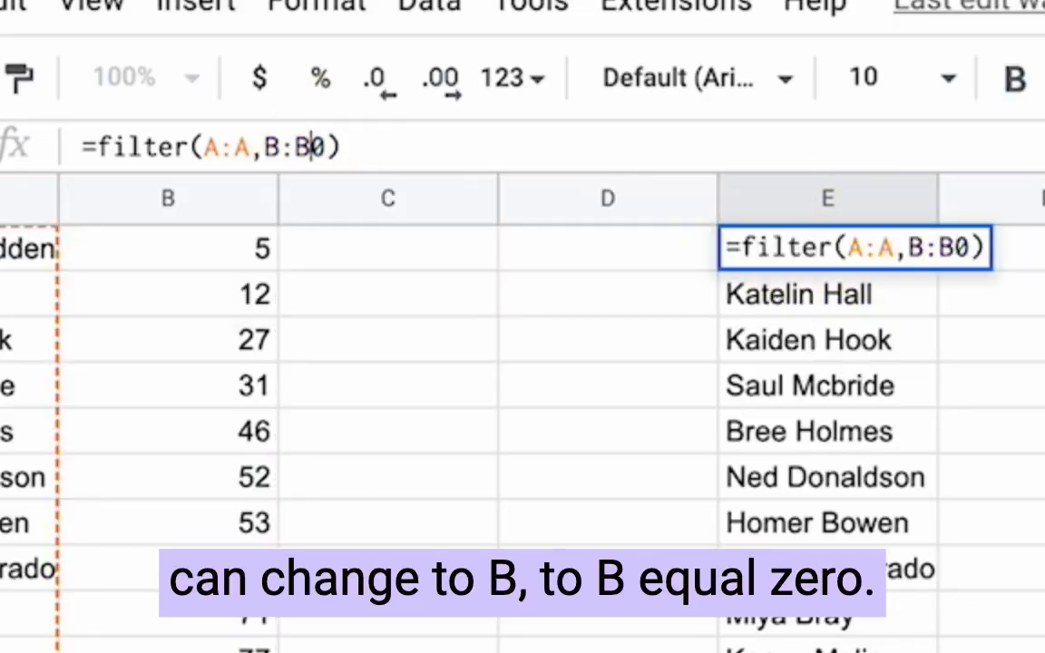
type("=")
key("Return")
key("Up")
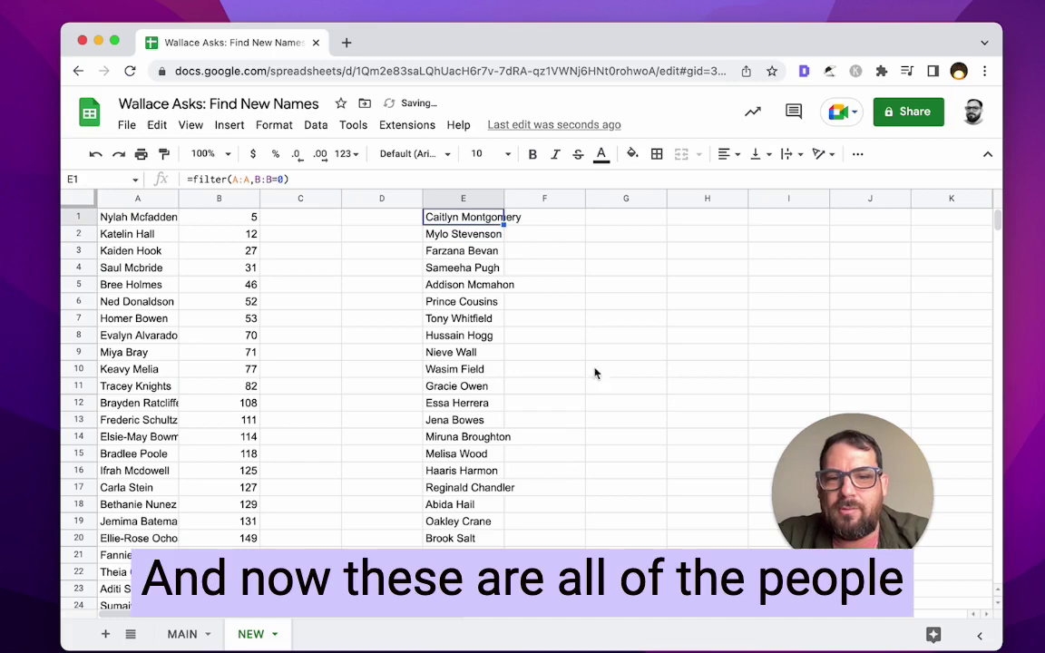
scroll(403, 485, "down", 10)
- Check the unmatched names filtered into NEW's column E, then add a blank Sheet3
scroll(181, 451, "down", 3)
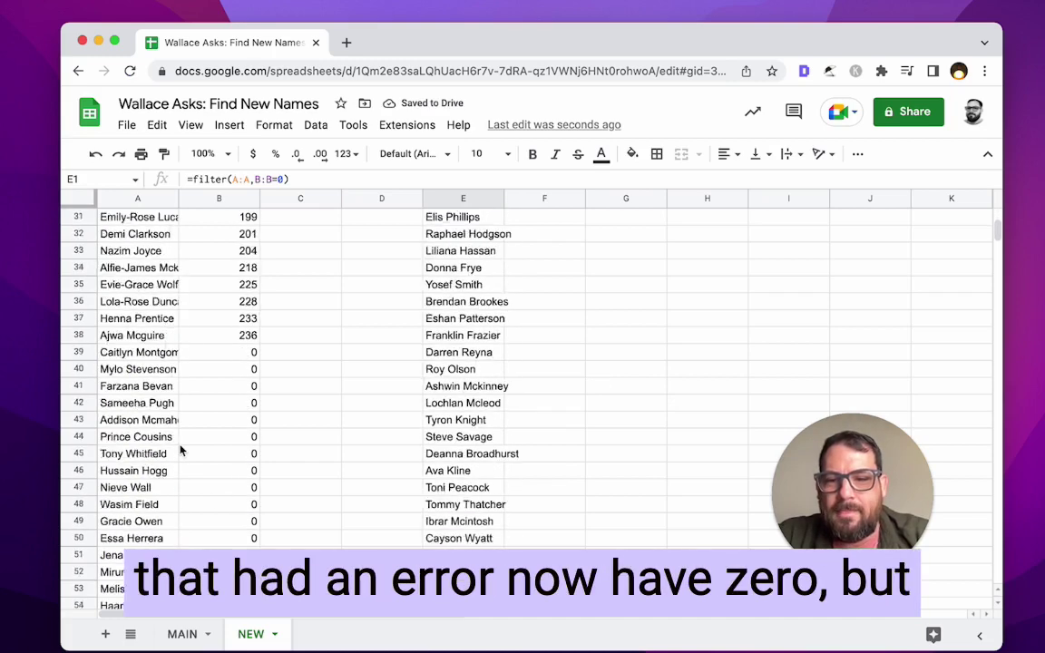
left_click(214, 318)
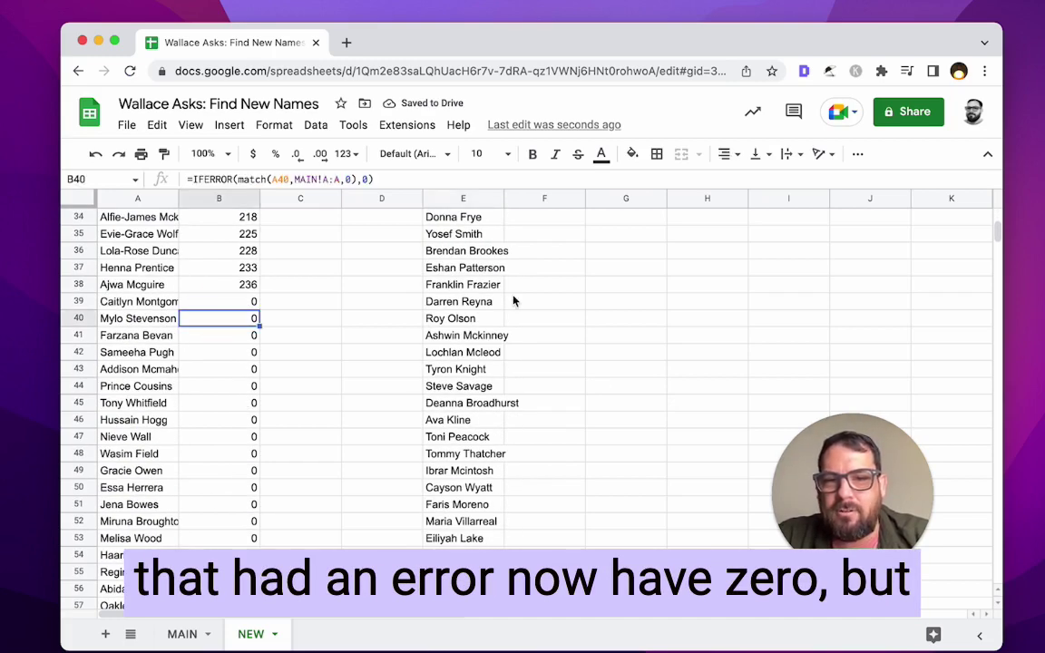
scroll(508, 297, "up", 13)
left_click(485, 236)
scroll(485, 236, "down", 20)
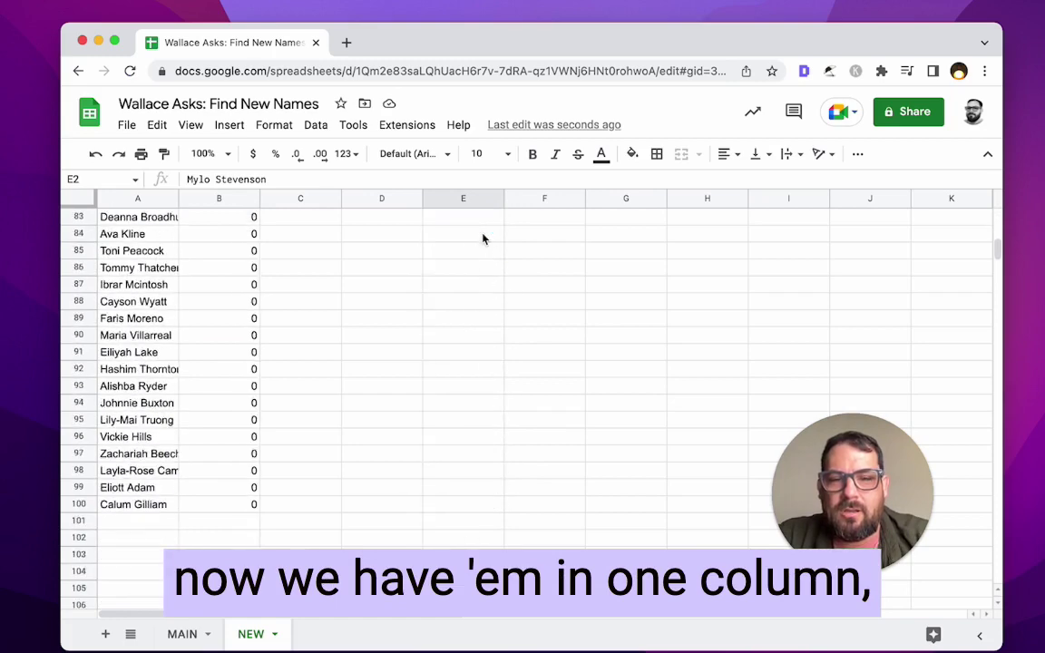
scroll(484, 222, "up", 20)
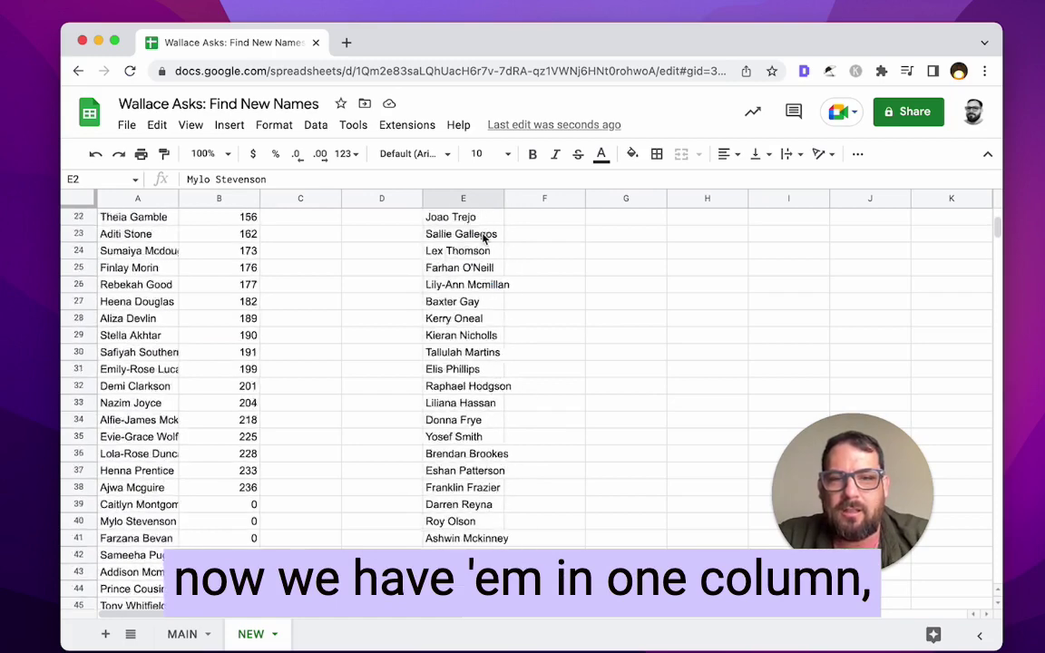
left_click(105, 634)
- Rename the new Sheet3 tab to ADD
left_click(254, 635)
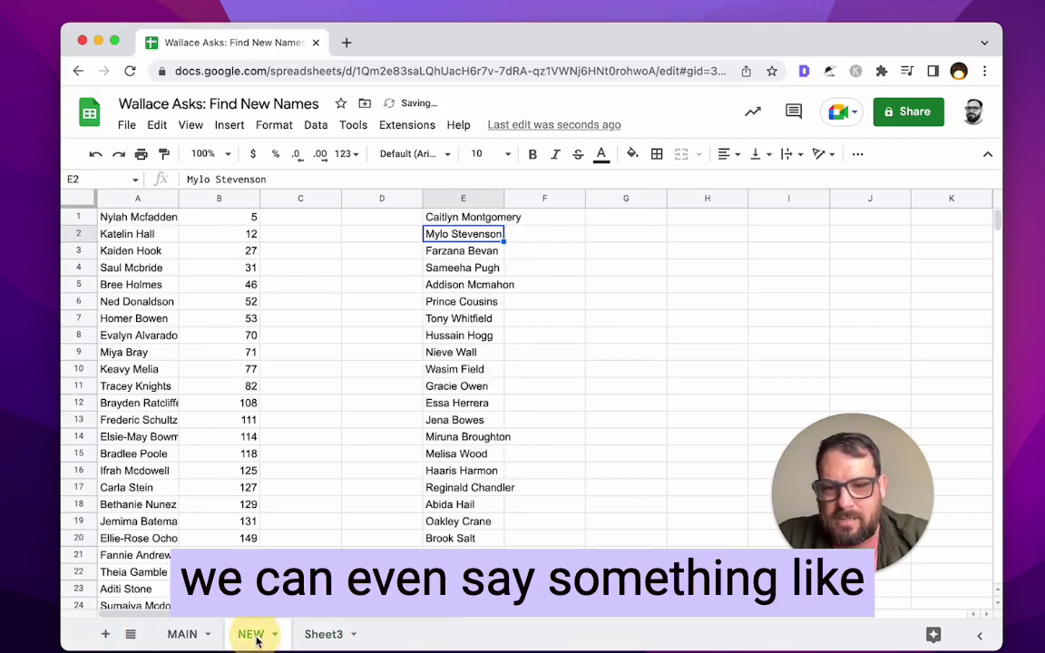
left_click(317, 635)
double_click(322, 635)
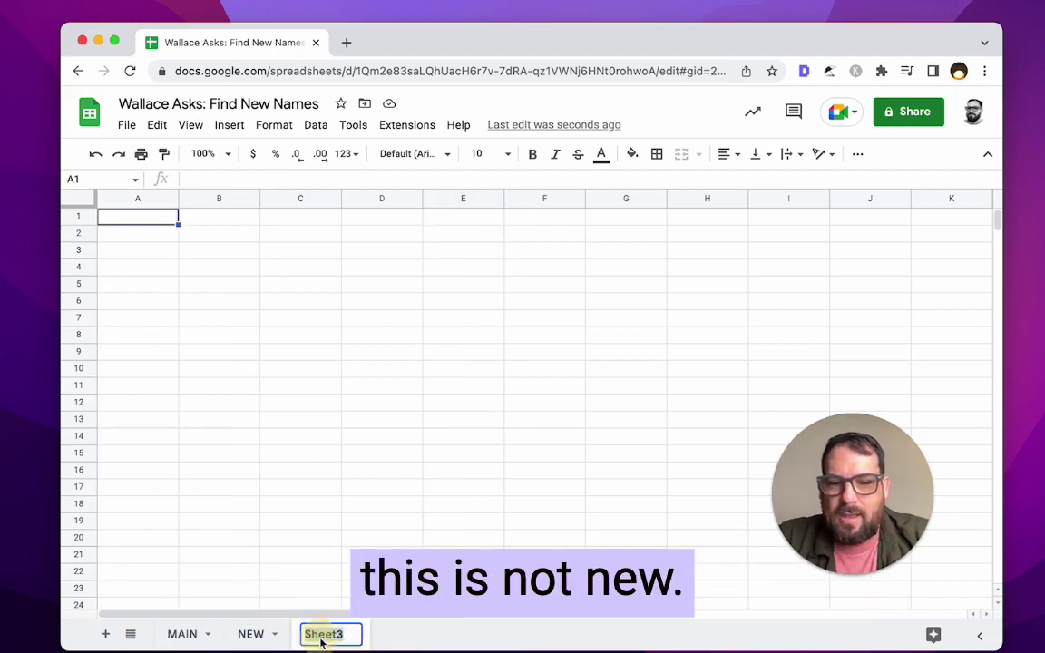
type("ADD")
key("Return")
- Move the =filter(NEW!A:A,NEW!B:B=0) formula from NEW's E1 into ADD's A1
left_click(250, 634)
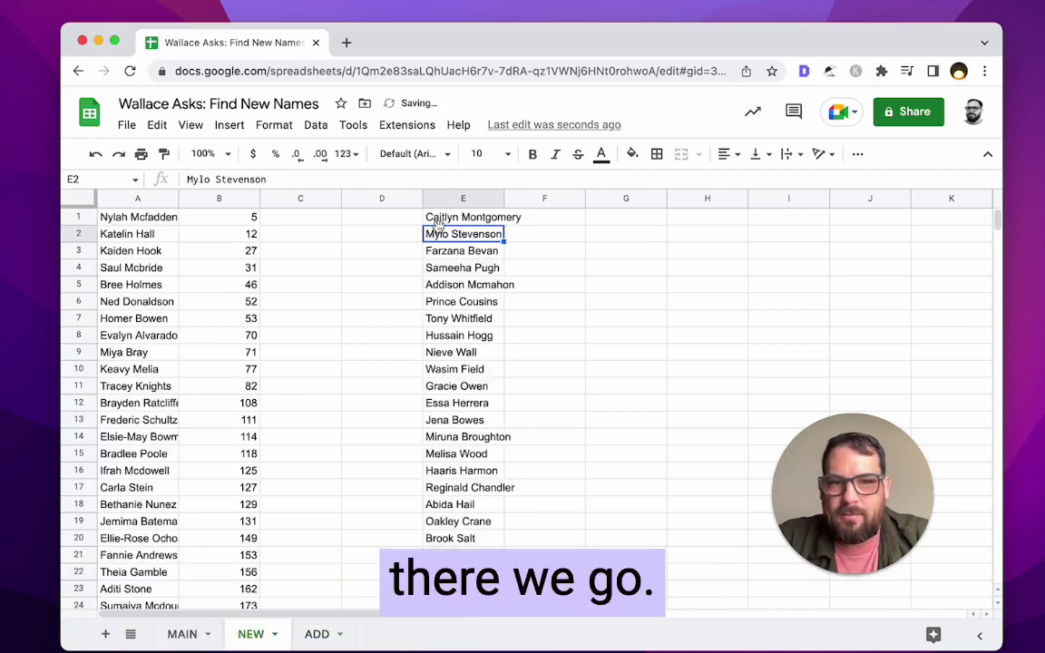
left_click(470, 217)
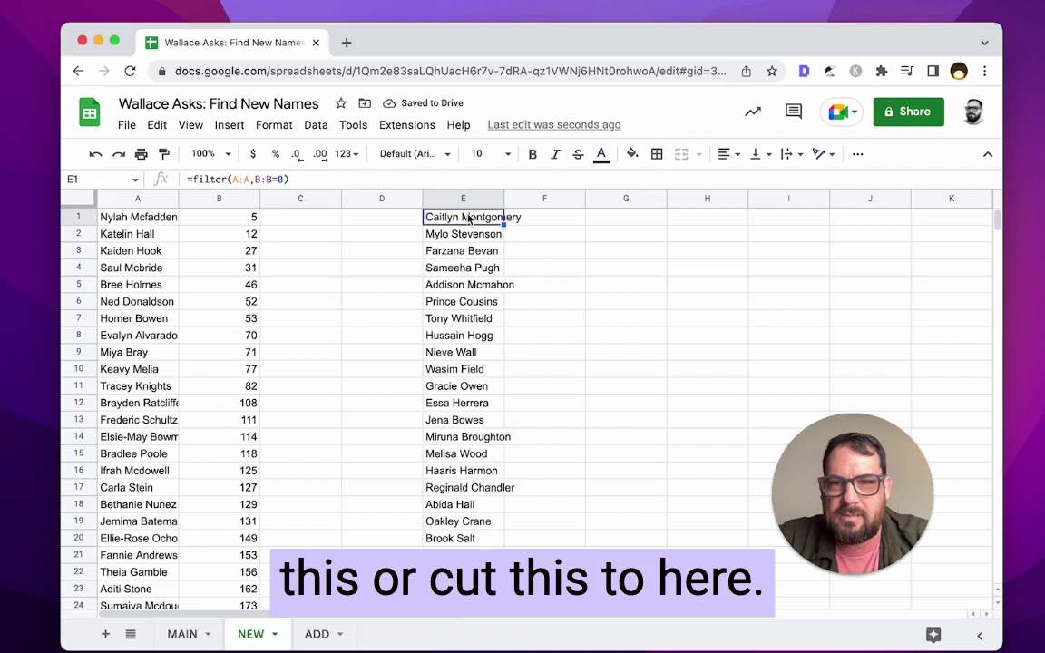
key("ctrl+x")
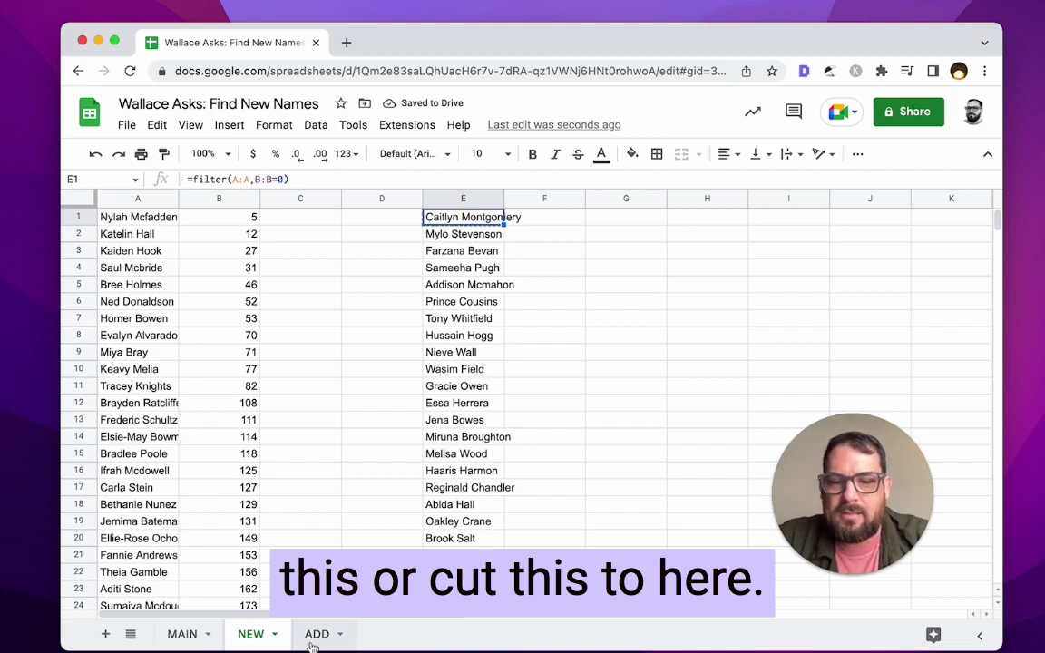
left_click(317, 634)
key("ctrl+v")
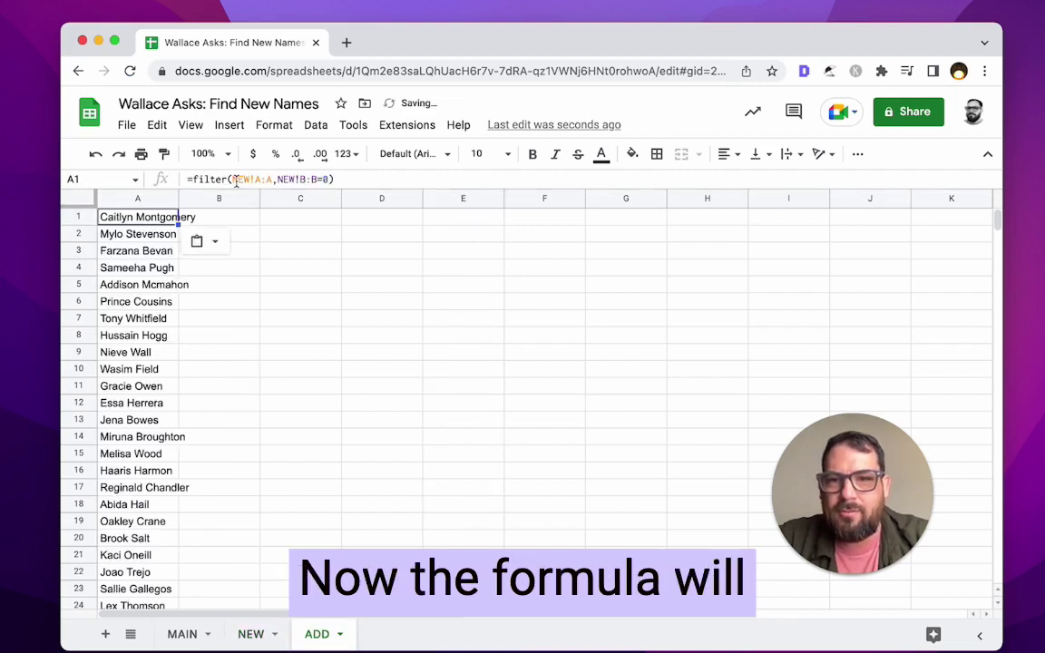
left_click(283, 181)
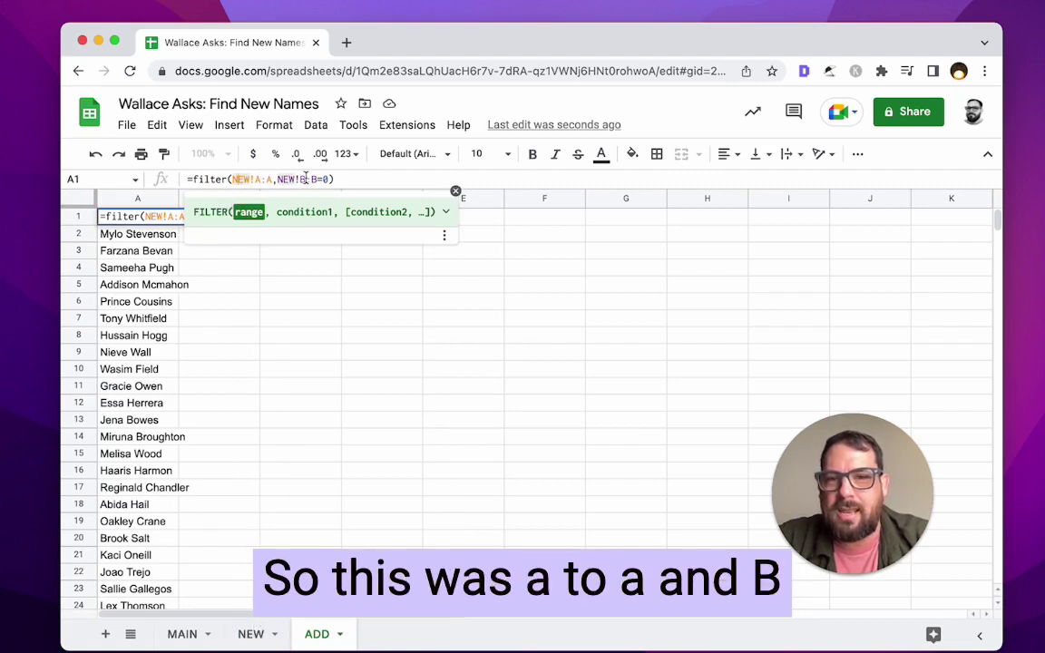
left_click(152, 269)
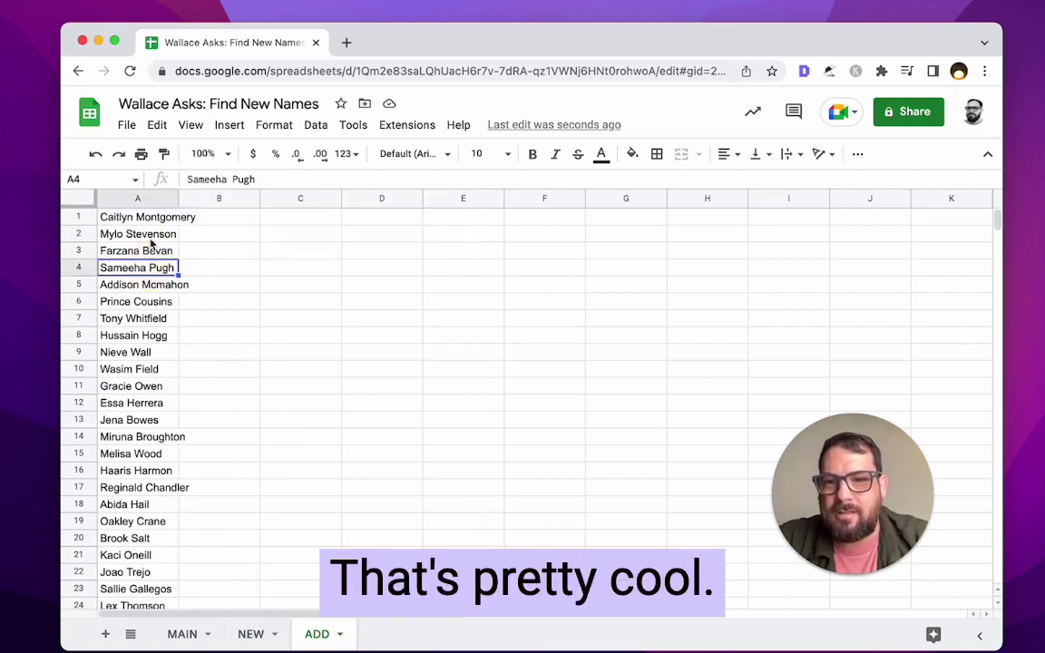
left_click(265, 632)
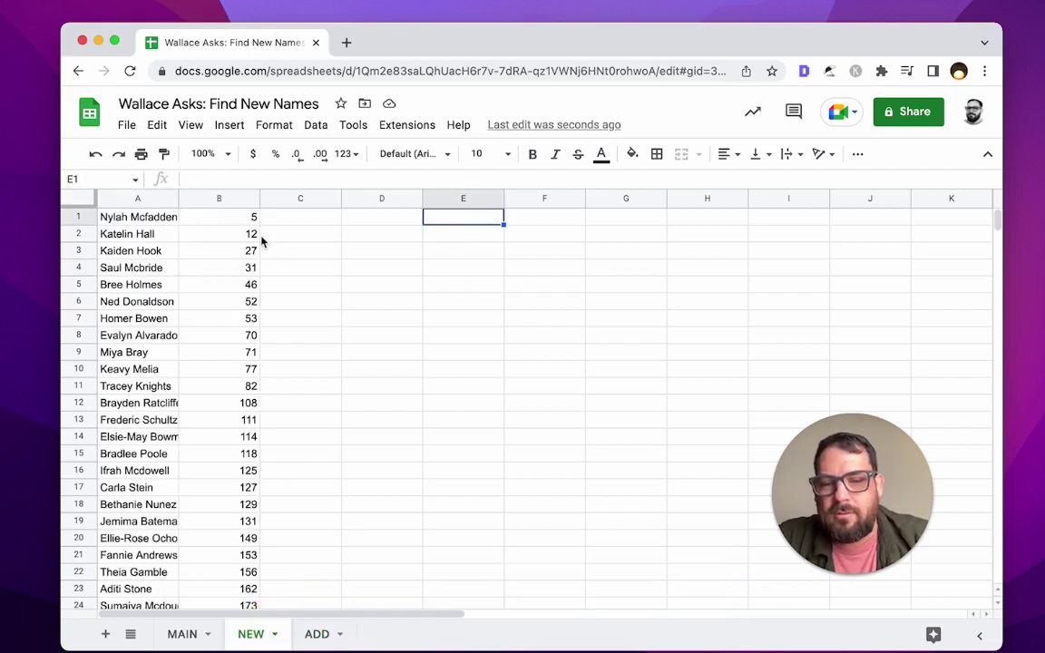
- Inspect NEW's B1 lookup formula and the unmatched names now listed on ADD
left_click(162, 216)
left_click(200, 216)
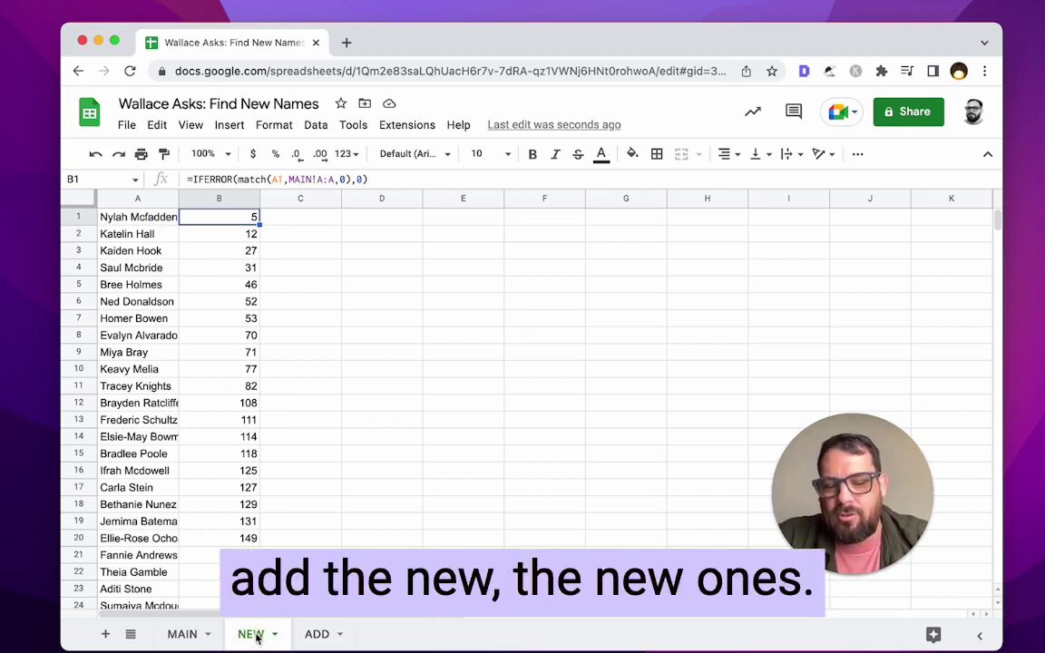
left_click(313, 635)
left_click(161, 220)
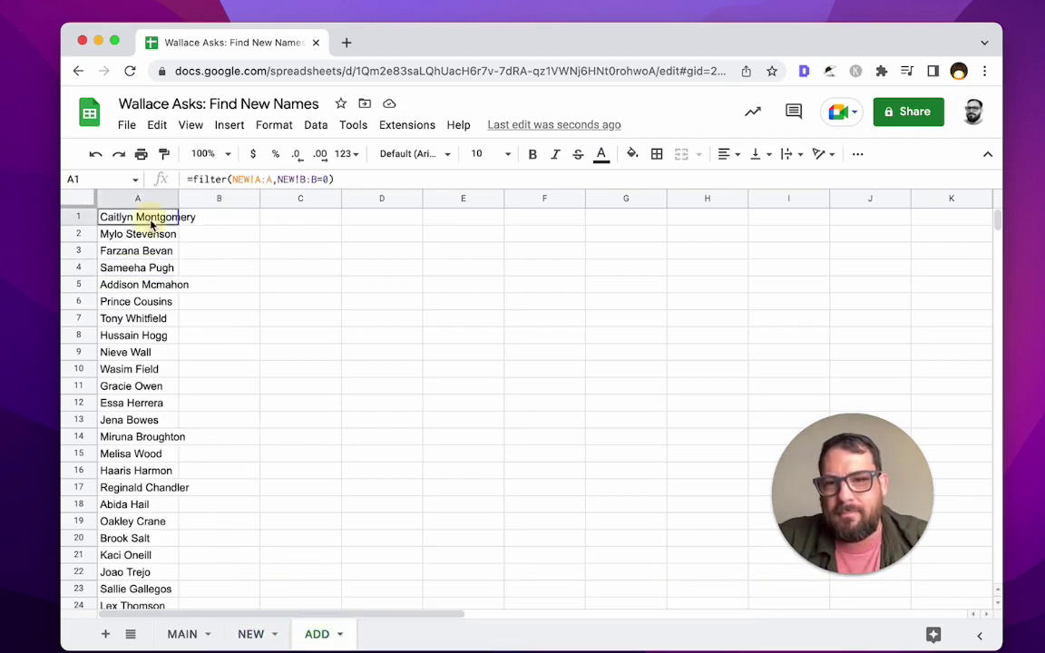
left_click_drag(154, 224, 155, 463)
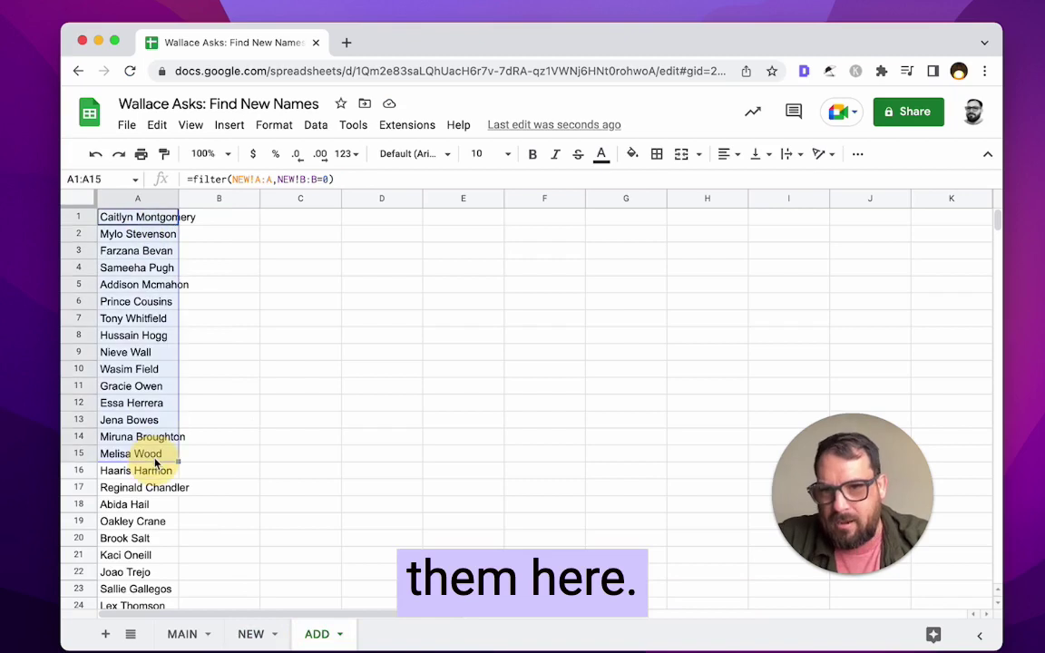
left_click(251, 634)
- Delete the copied lookup formulas in B2:B100 on NEW, leaving only B1's formula
key("ctrl+Down")
key("ctrl+Up")
key("Up")
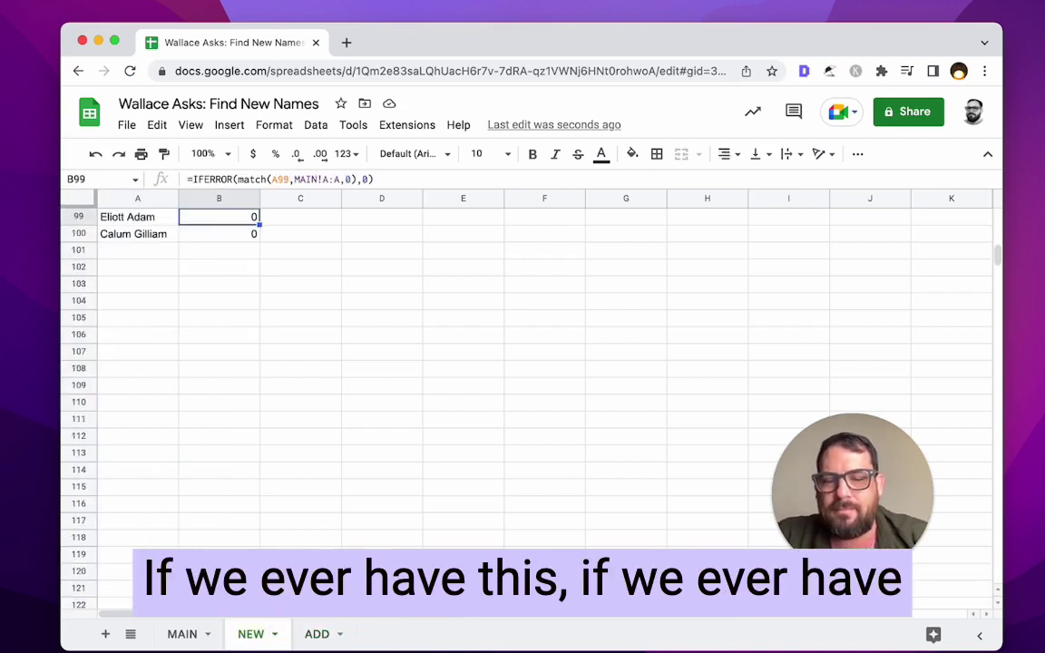
key("Left")
key("Right")
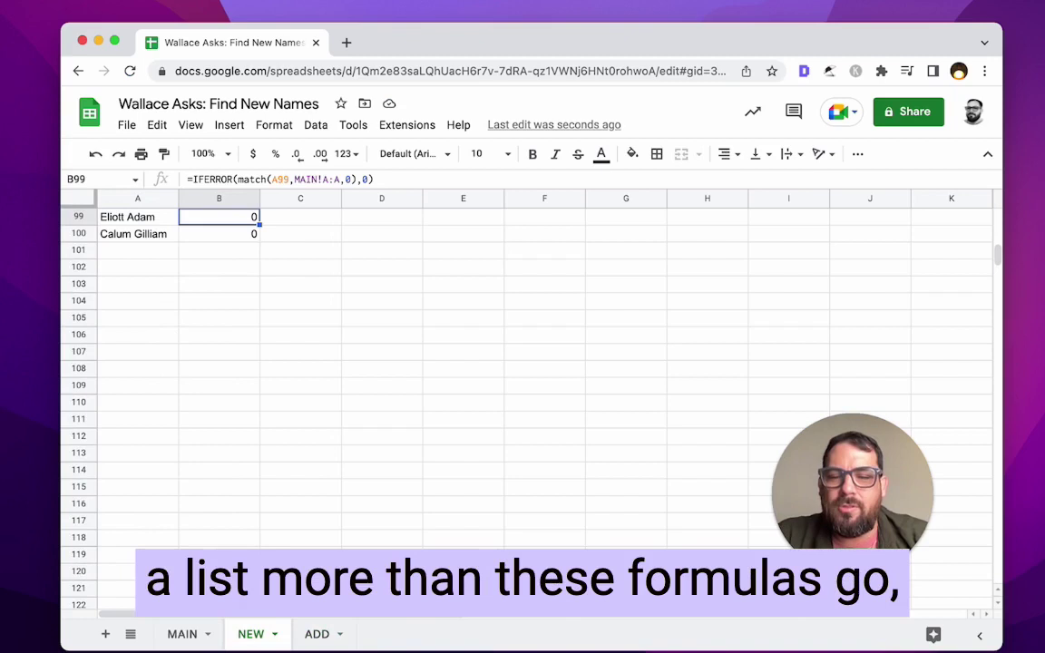
key("Up")
key("Up")
key("Up")
key("Up")
key("Up")
key("Up")
key("Up")
key("Up")
key("Up")
key("Up")
key("Up")
key("Up")
key("Up")
key("Up")
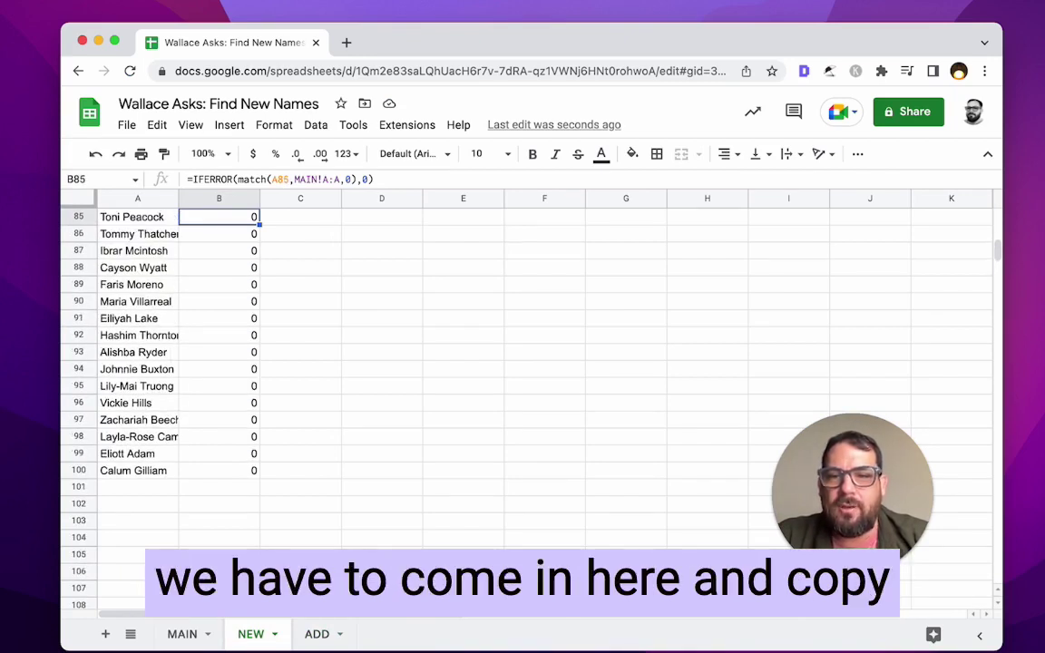
key("Down")
key("Down")
key("Down")
key("Down")
key("Down")
key("Down")
key("Down")
key("Down")
key("Down")
key("Down")
key("Down")
key("Down")
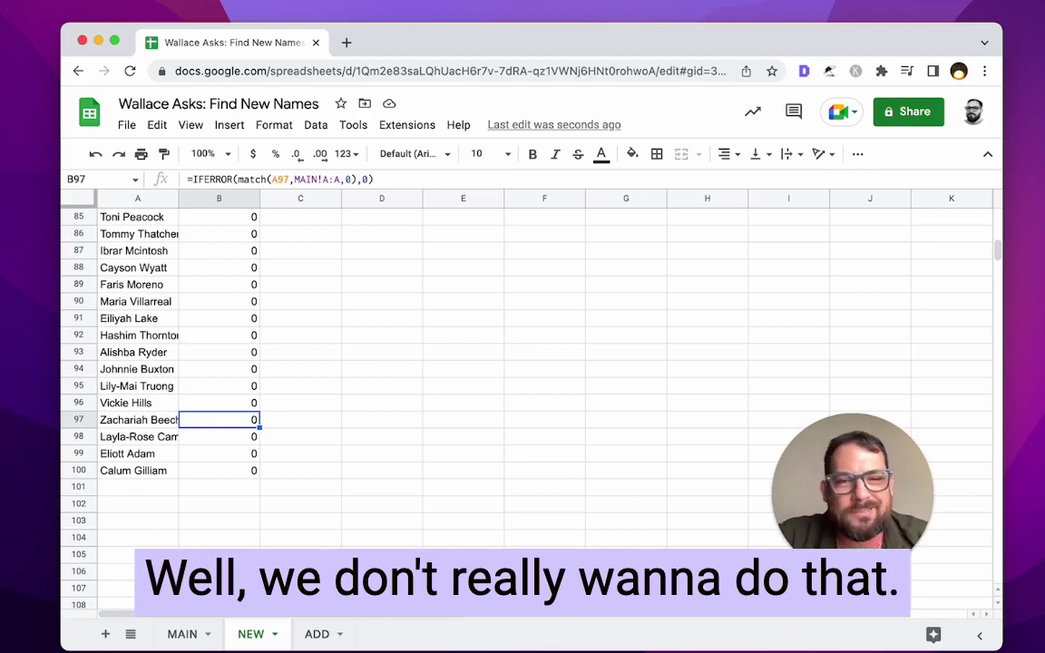
key("ctrl+Up")
key("Down")
key("ctrl+shift+Down")
key("Delete")
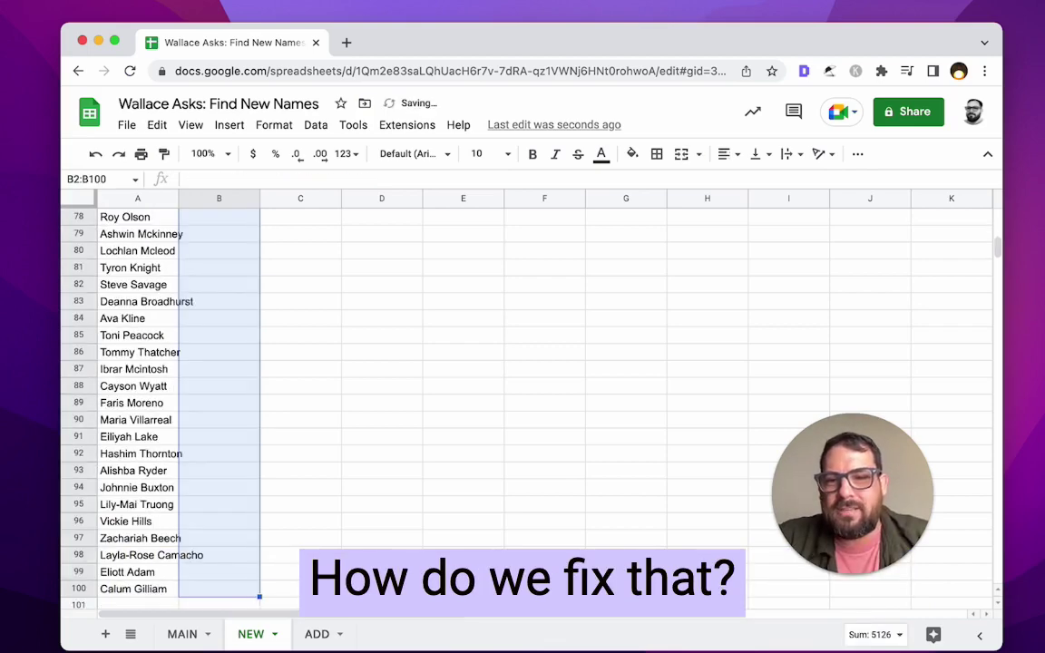
key("ctrl+Up")
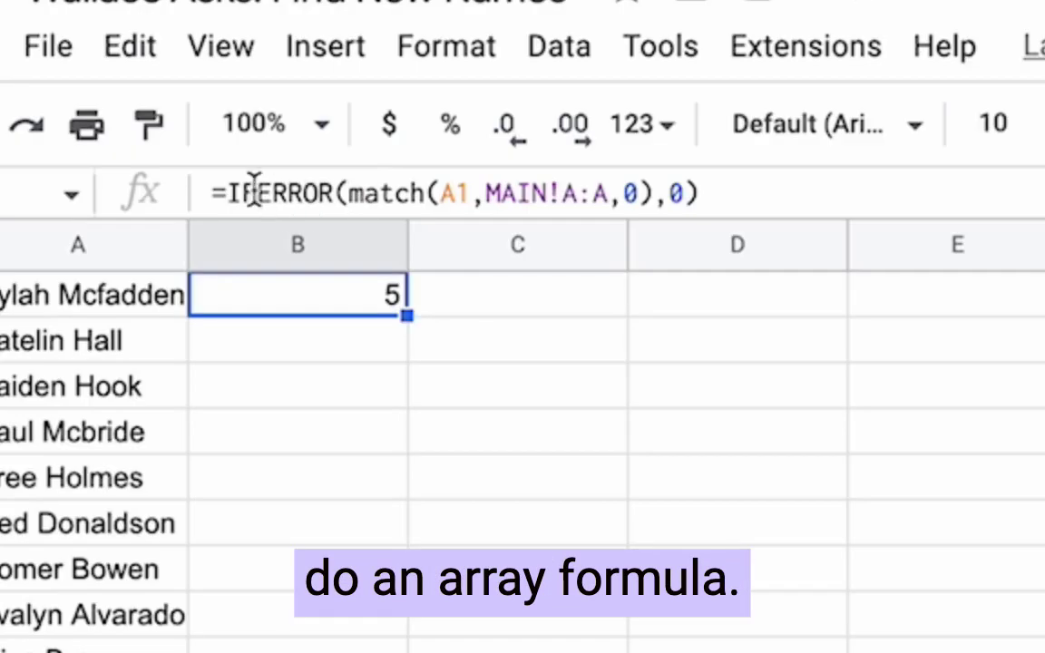
left_click(227, 192)
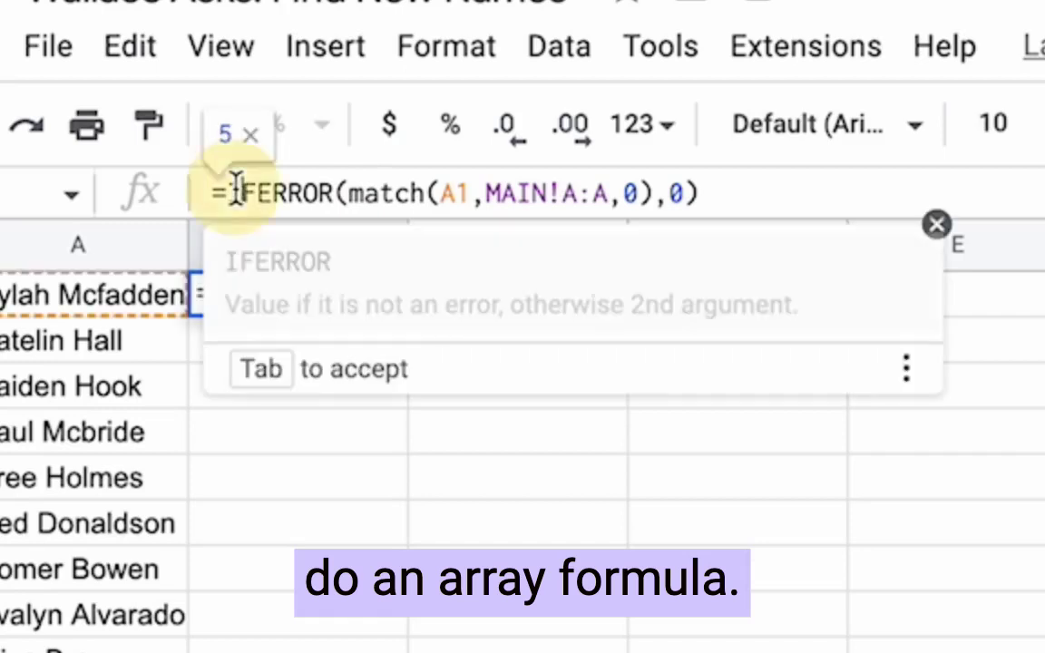
type("arrayformu")
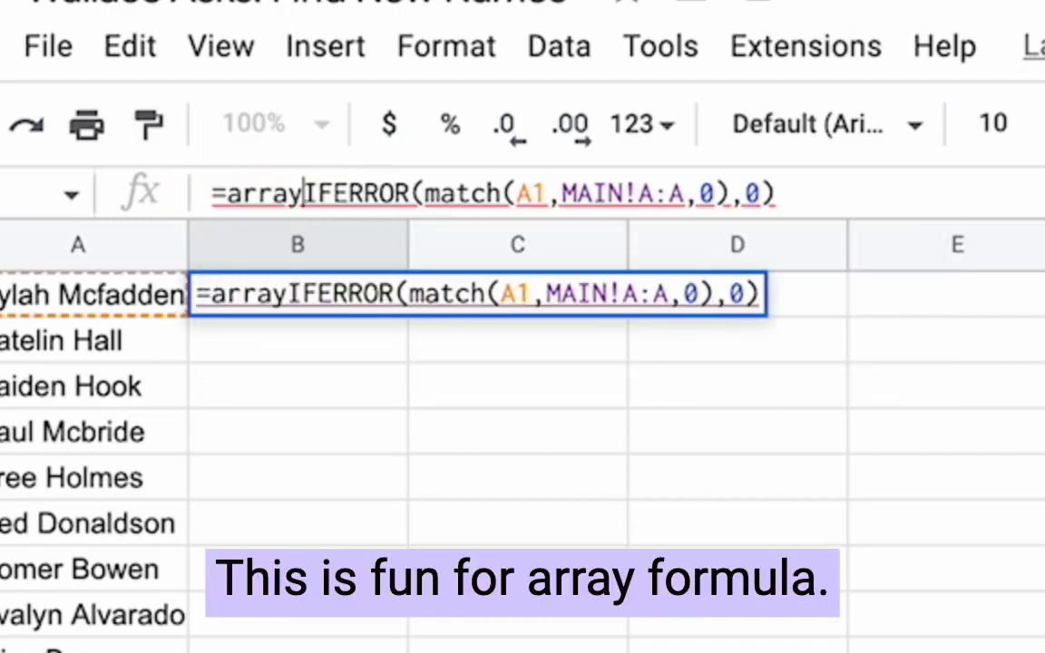
type("la(")
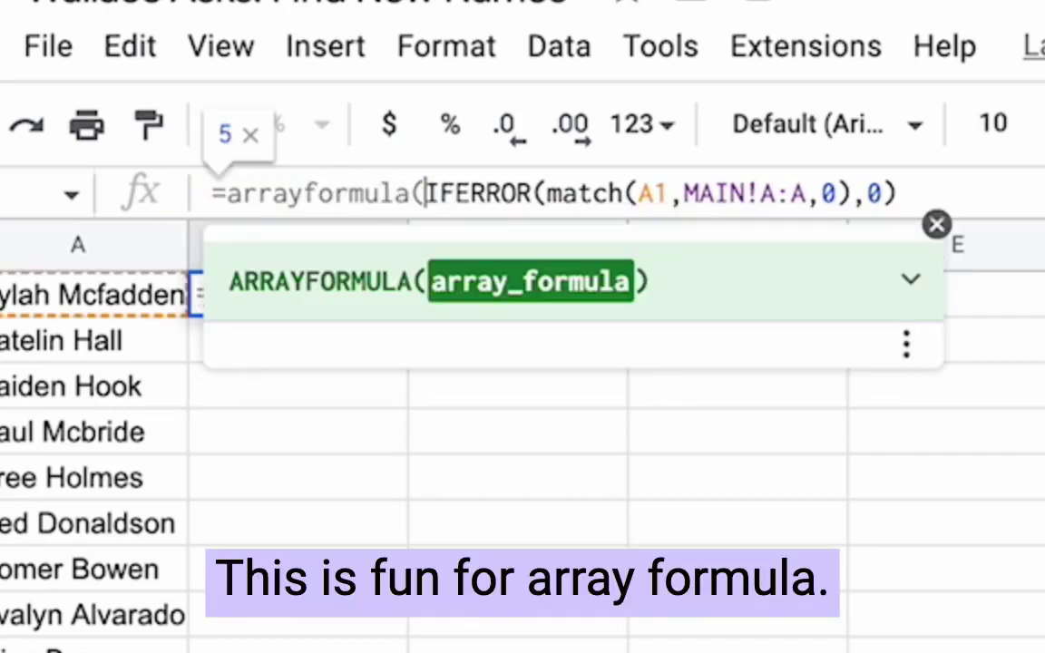
left_click(875, 194)
type(")")
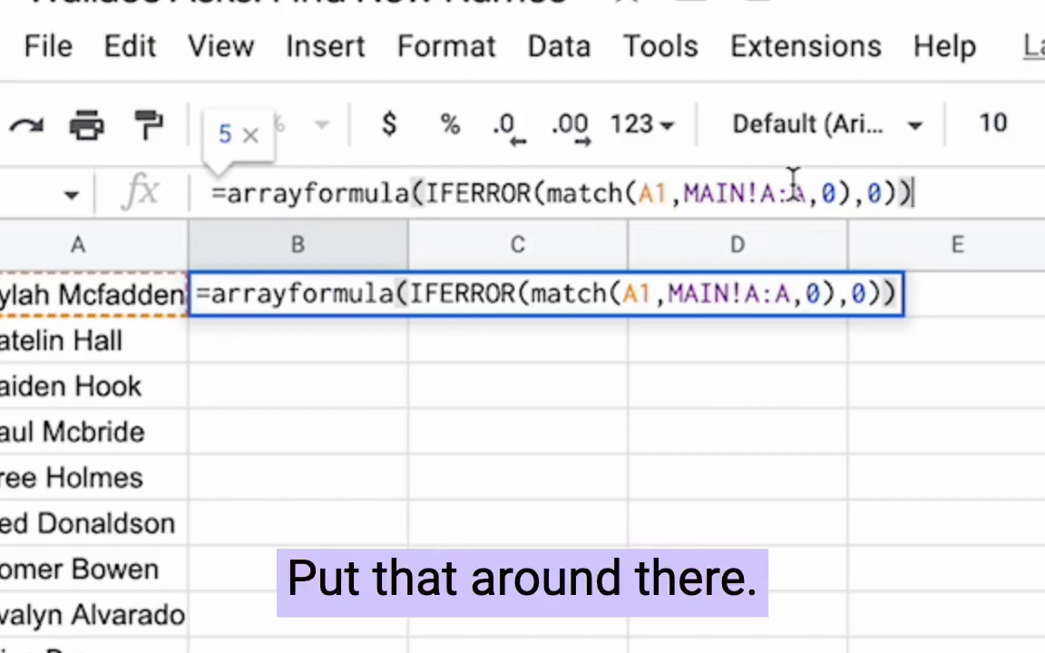
left_click(659, 195)
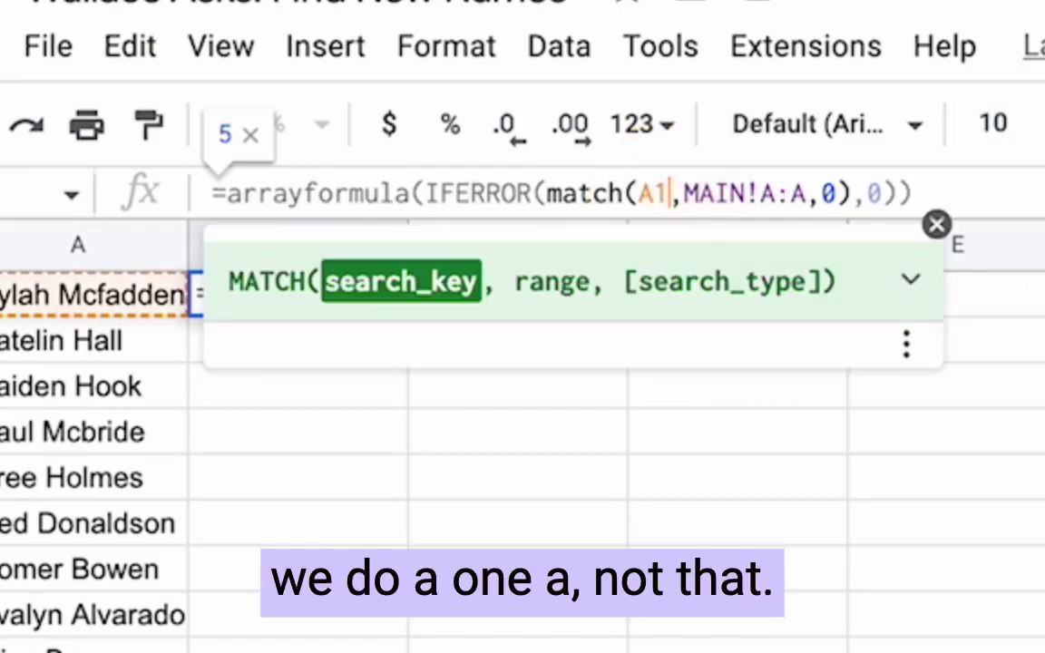
type(":A")
key("Return")
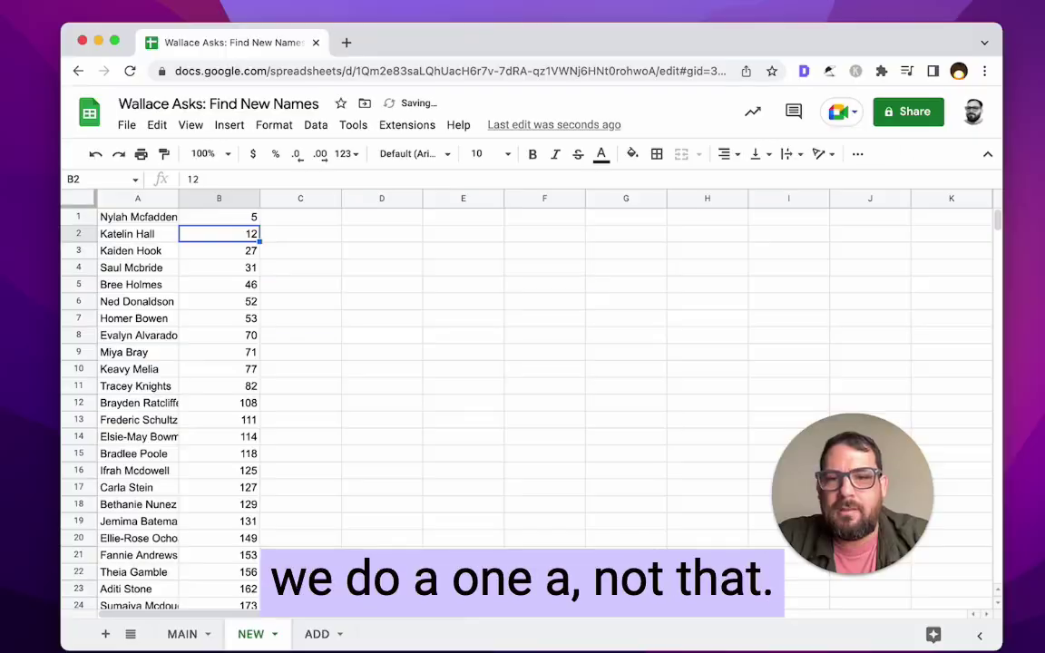
left_click(296, 296)
left_click(219, 233)
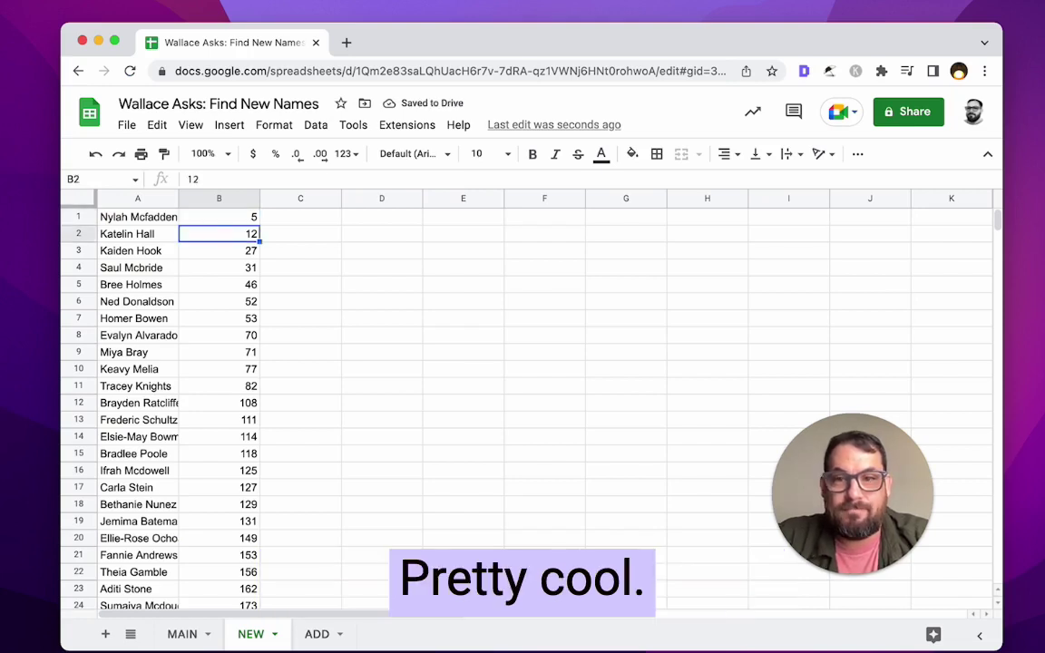
left_click(218, 267)
left_click(219, 233)
left_click(219, 217)
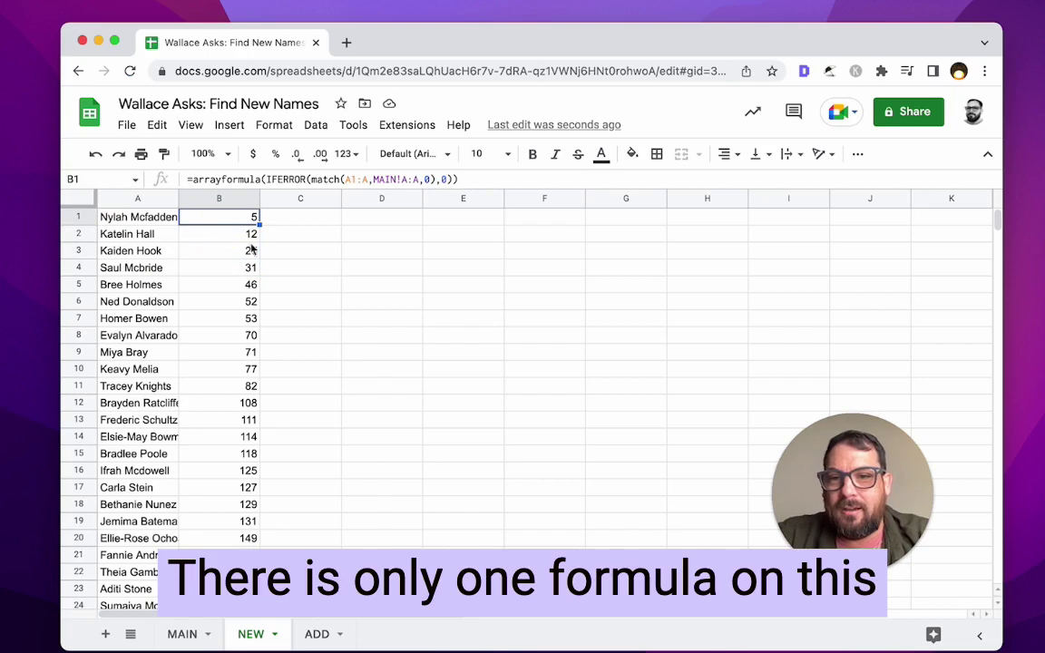
left_click(197, 220)
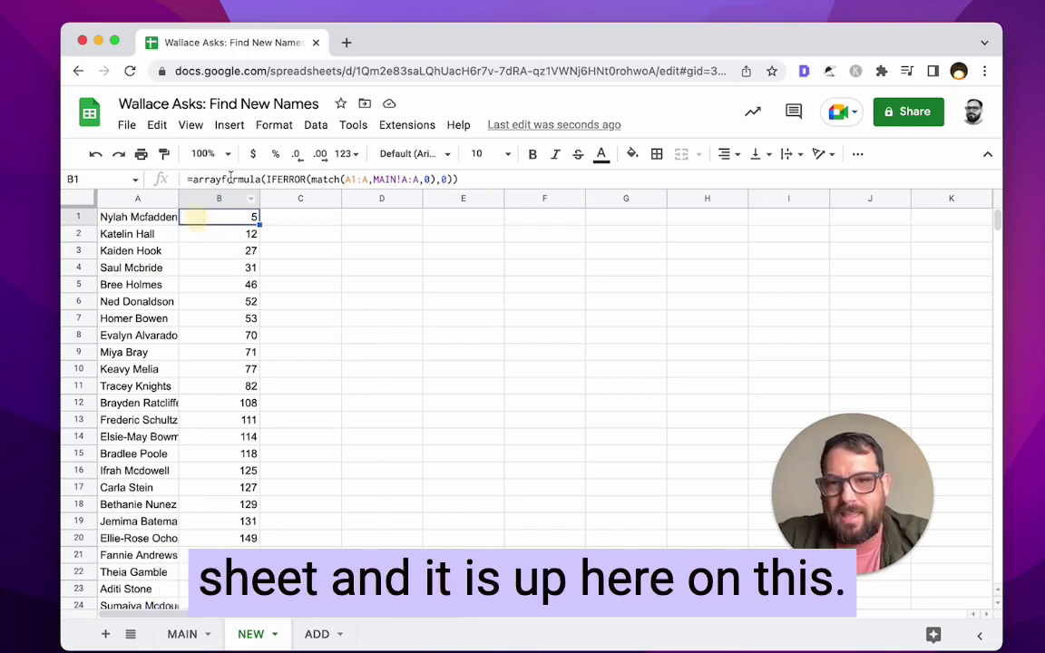
left_click(454, 179)
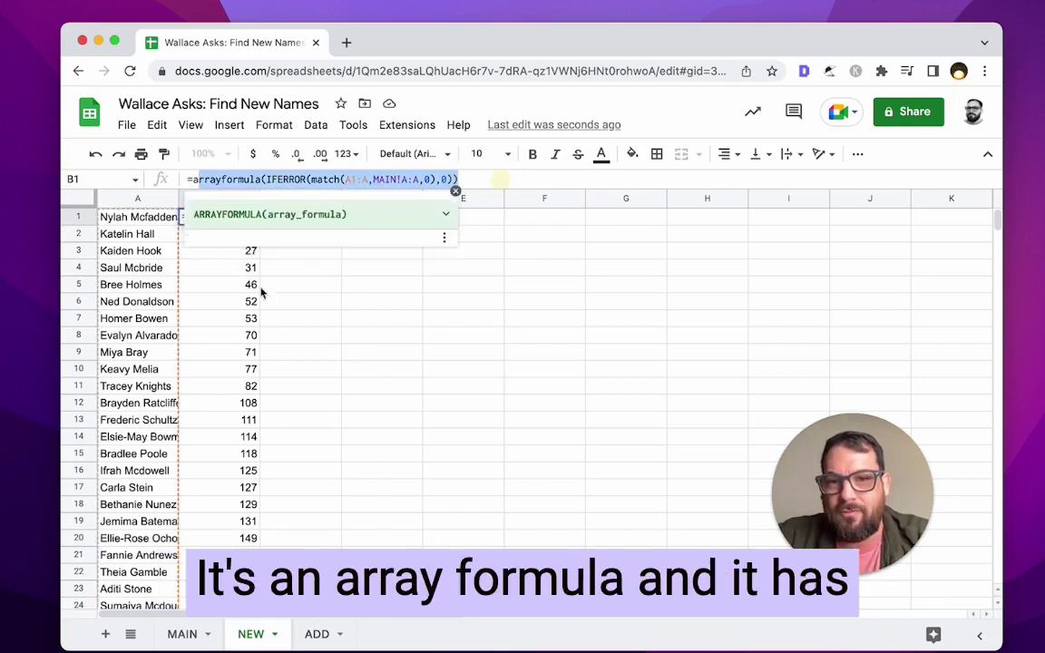
left_click(227, 316)
scroll(232, 325, "down", 20)
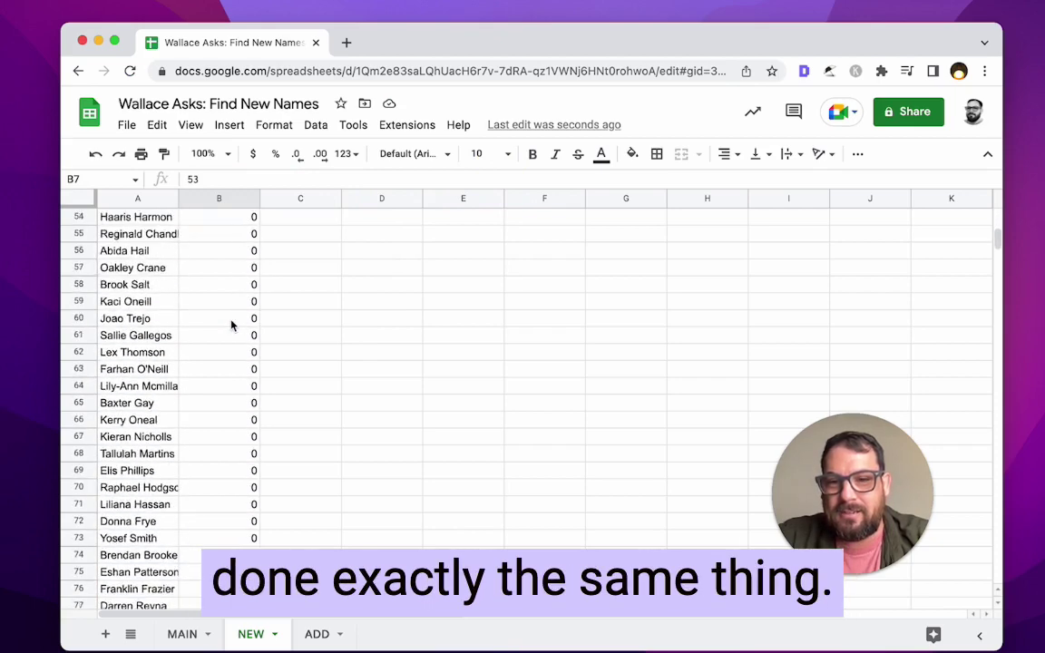
scroll(231, 325, "down", 5)
left_click_drag(219, 250, 229, 501)
scroll(217, 444, "up", 7)
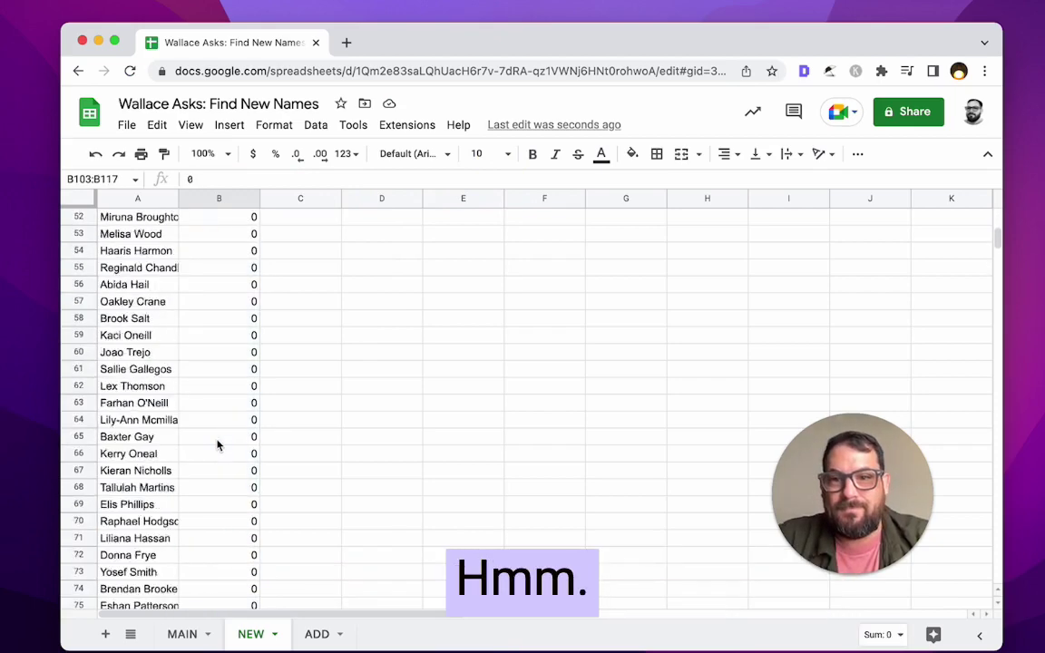
scroll(193, 427, "down", 6)
left_click(143, 420)
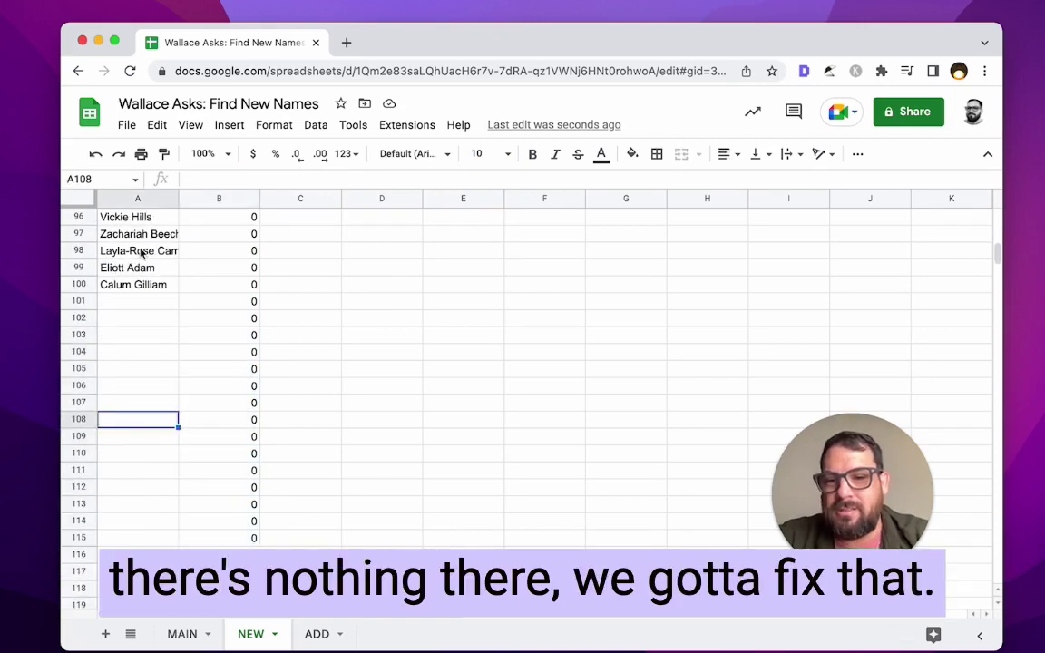
scroll(140, 247, "up", 20)
- Wrap B1's arrayformula lookup in IF(ISBLANK(A1:A),,…) so nameless rows return nothing
left_click(214, 232)
left_click(221, 217)
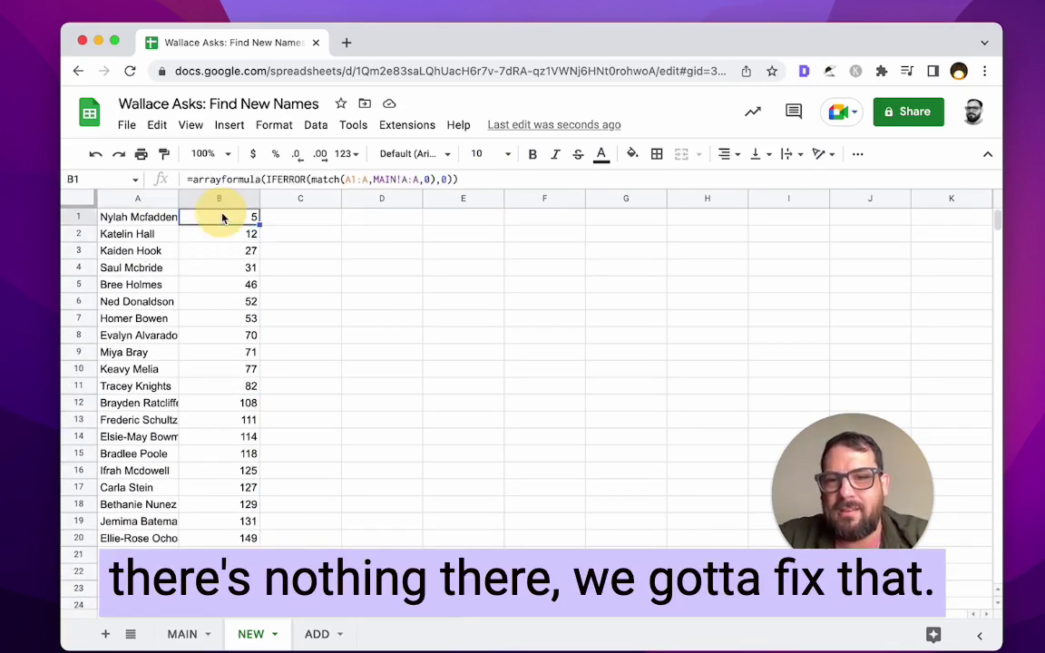
left_click(268, 179)
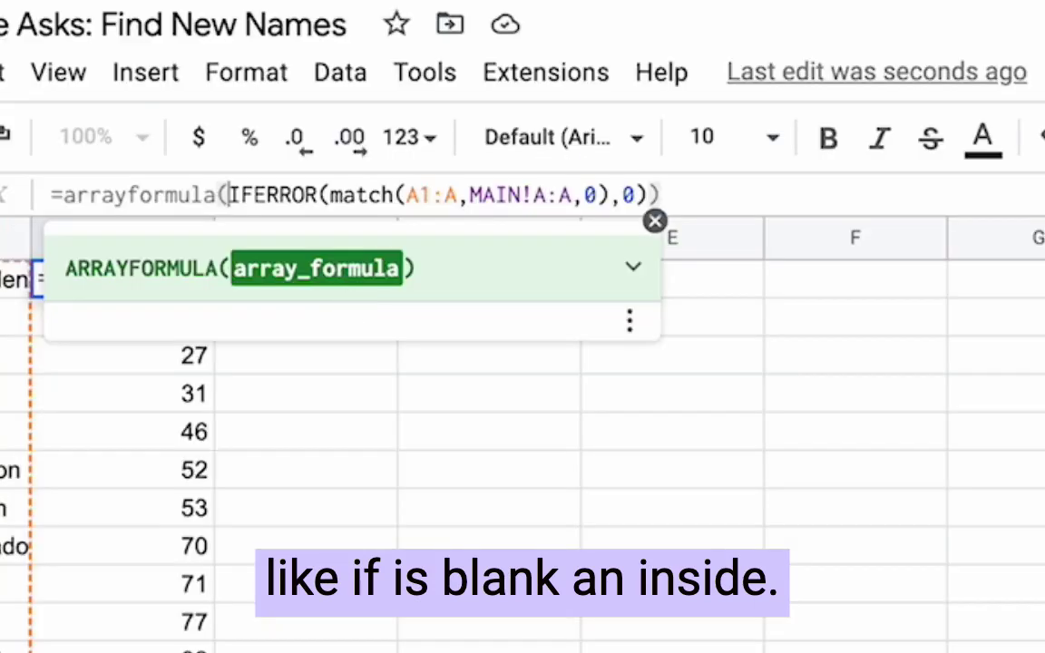
type("IF")
type("(Is")
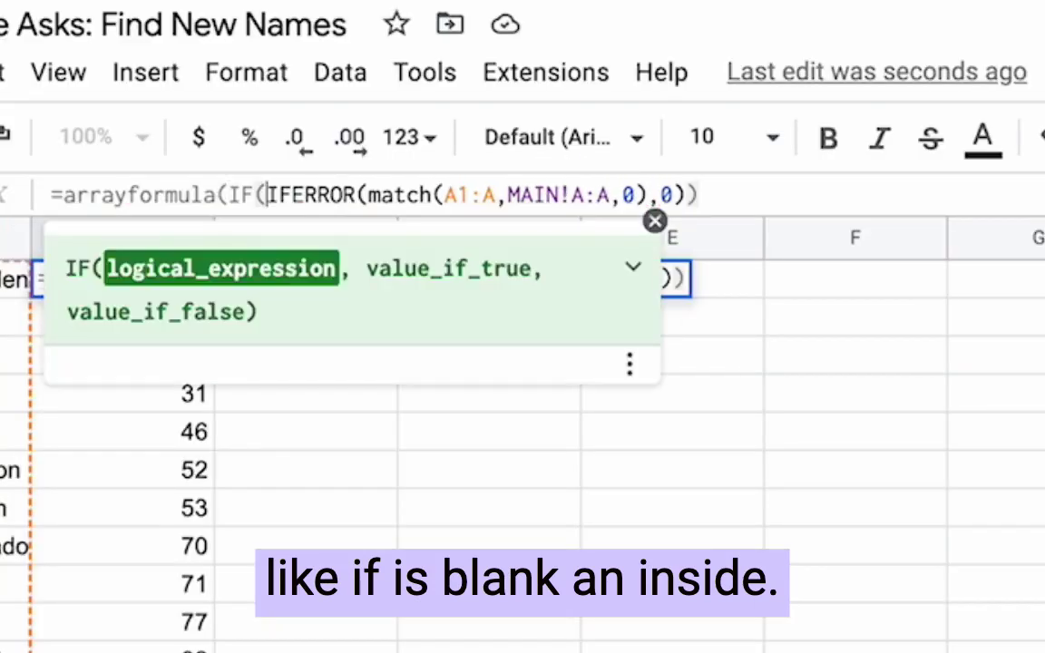
type("BLANK(")
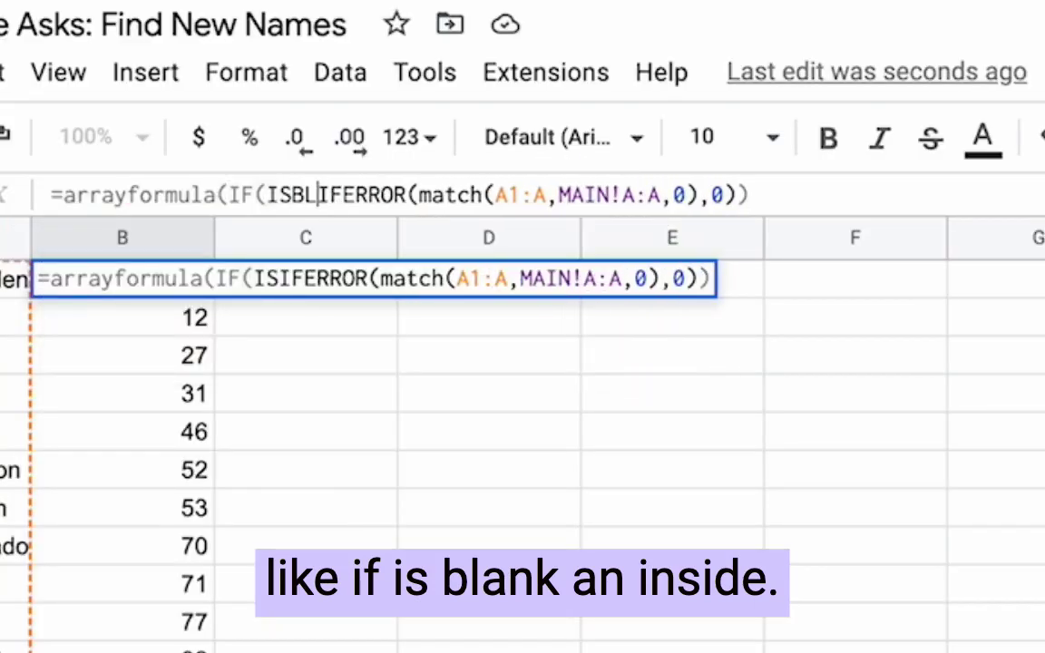
type("),")
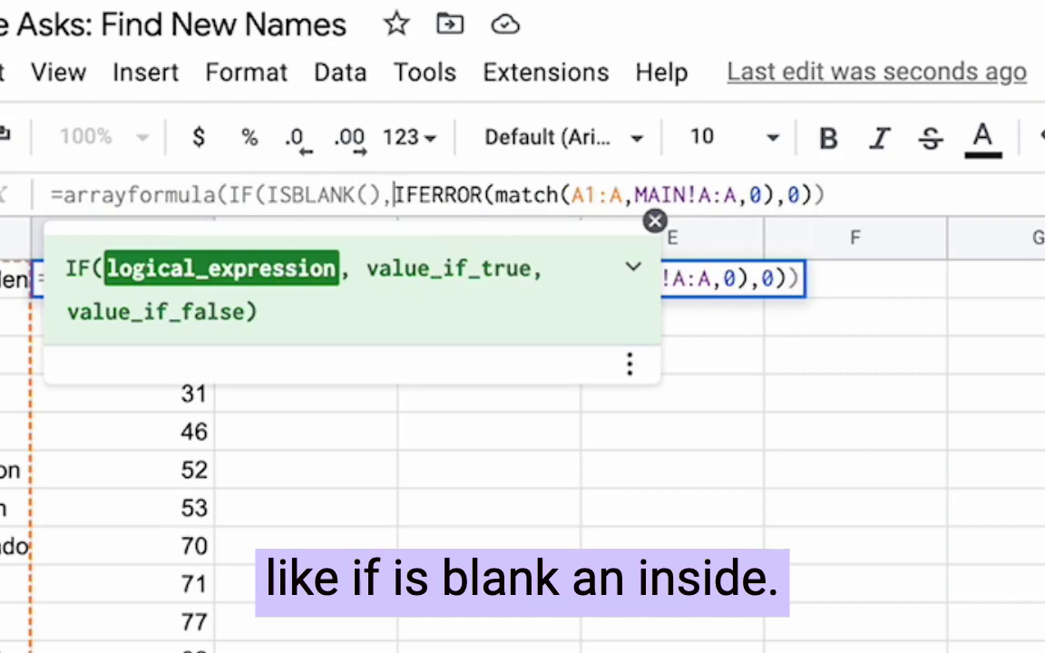
key("Left")
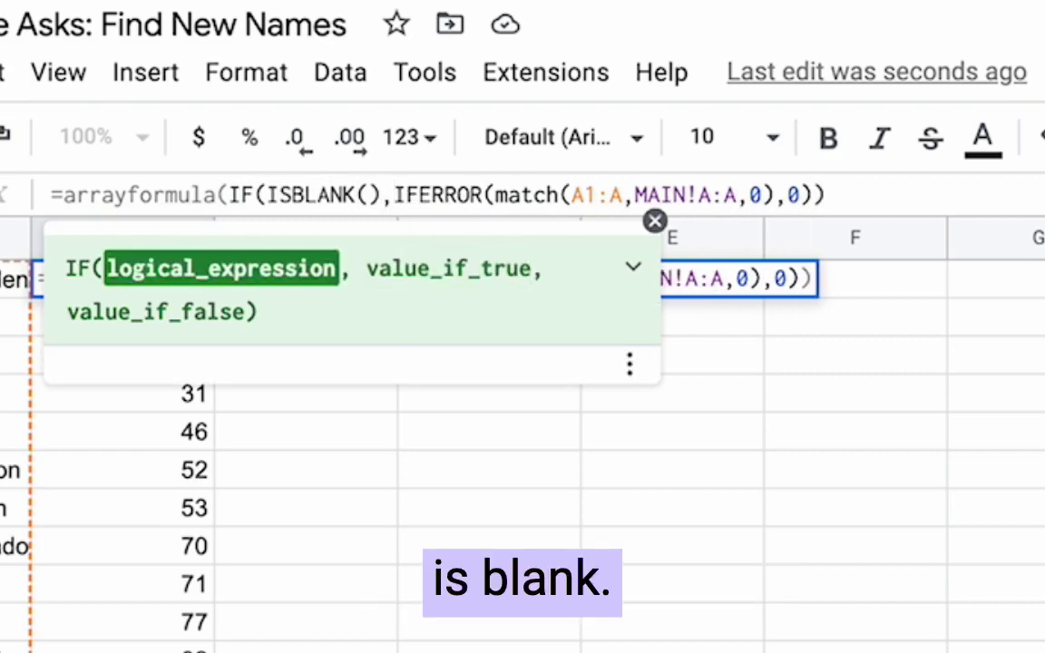
key("Right")
type(",")
key("Left")
key("Left")
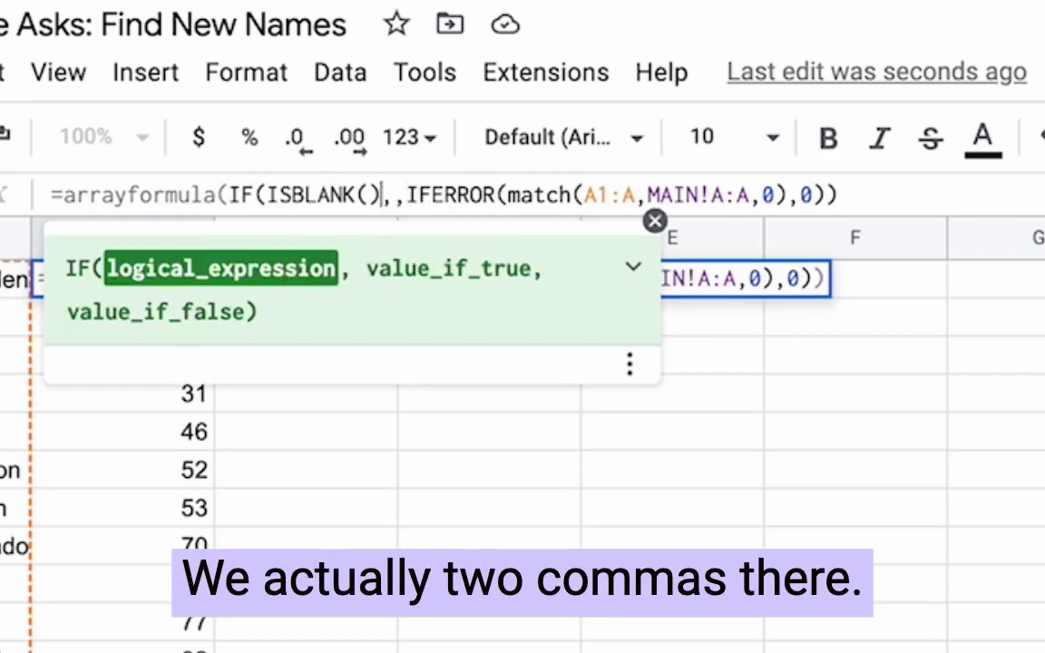
key("Left")
type("A1:A")
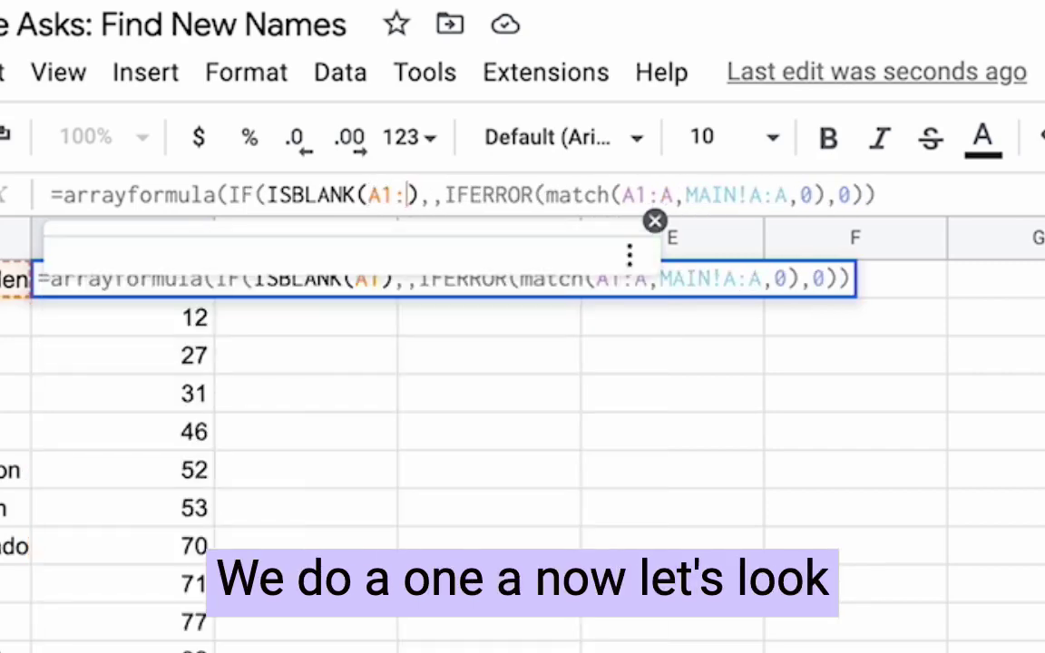
key("Return")
- Confirm that rows below the last name now stay blank instead of showing 0
left_click(123, 279)
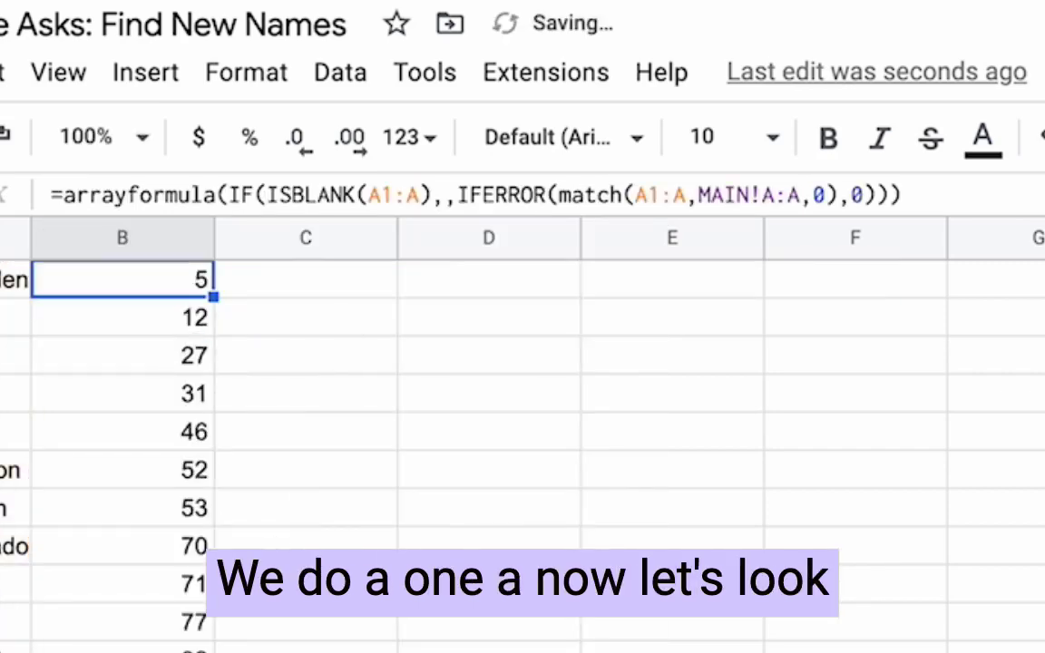
scroll(156, 626, "down", 10)
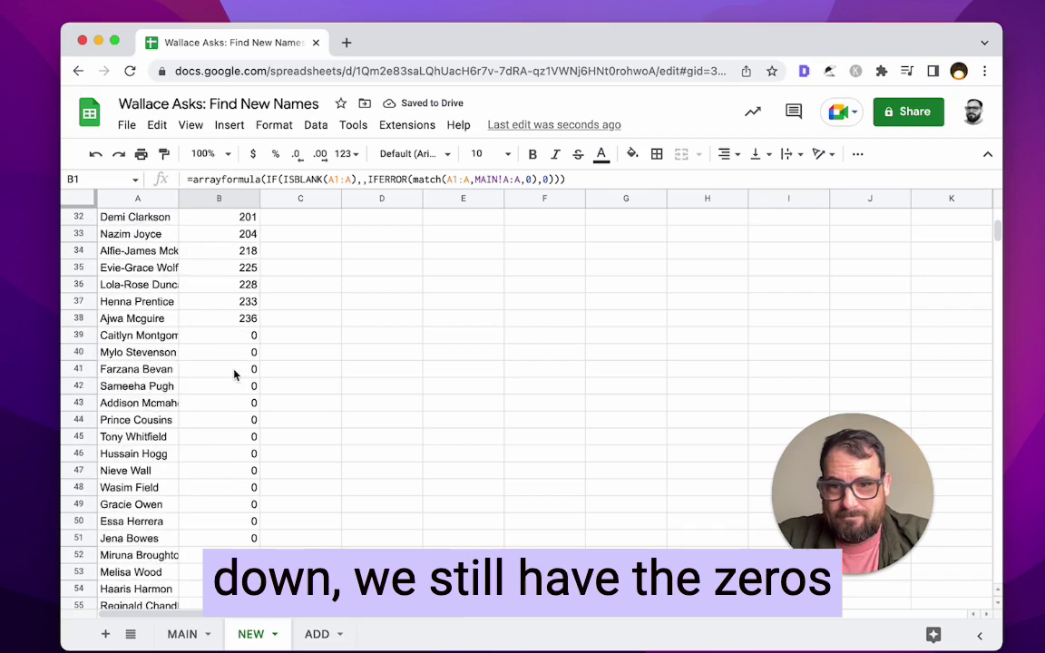
scroll(234, 375, "down", 5)
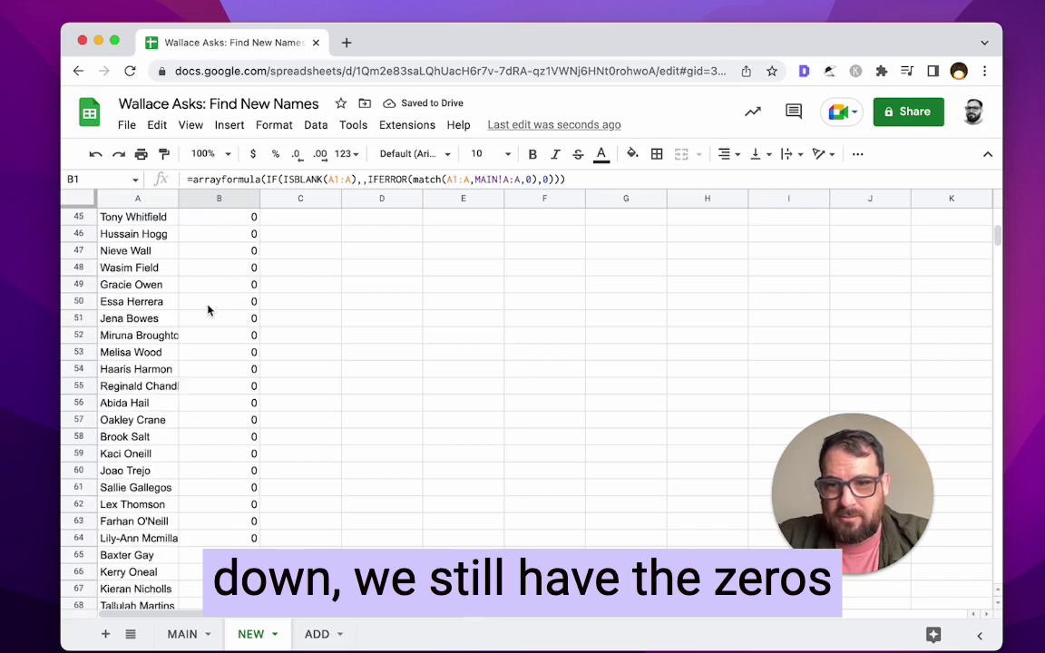
scroll(208, 310, "down", 8)
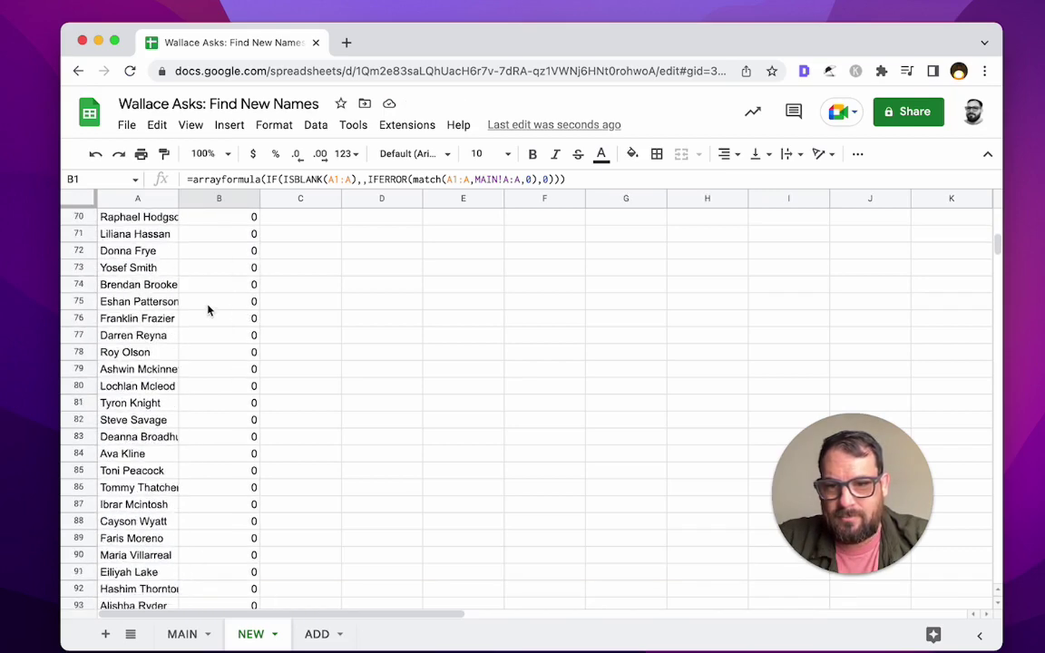
scroll(208, 308, "down", 7)
left_click(196, 354)
left_click(199, 436)
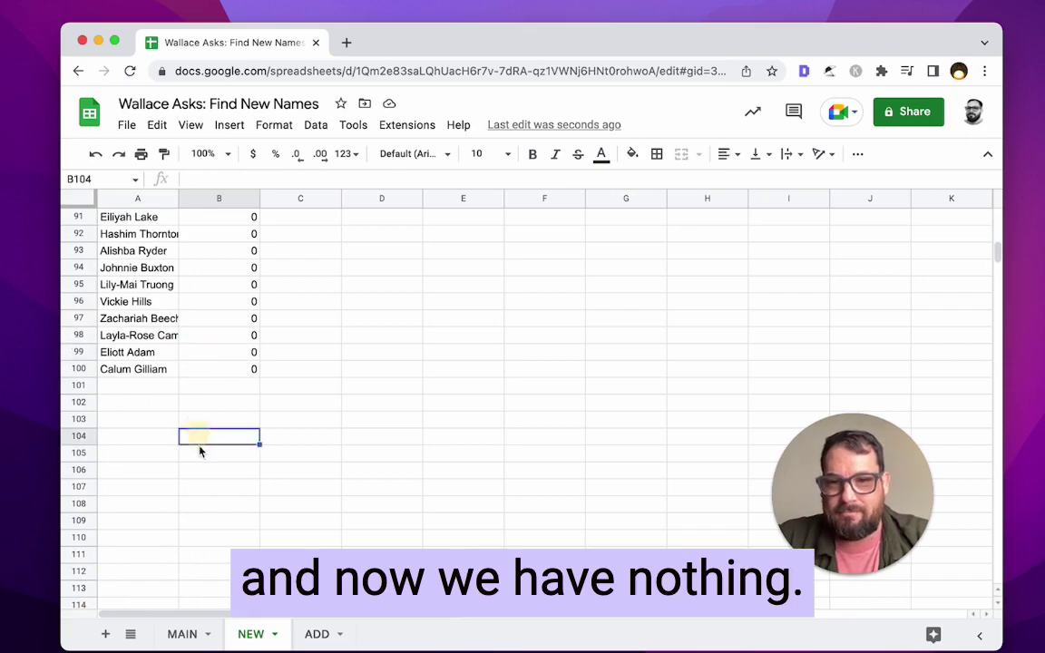
scroll(199, 322, "up", 20)
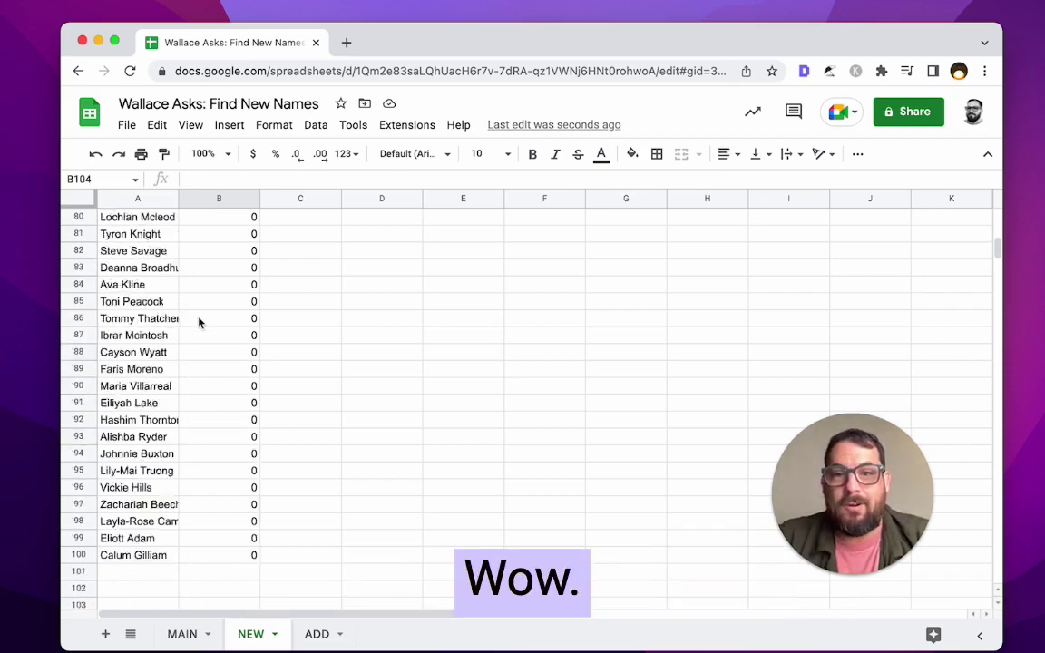
- Replace IFERROR's 0 fallback in B1 with "Add" and verify unmatched names read Add
left_click(229, 221)
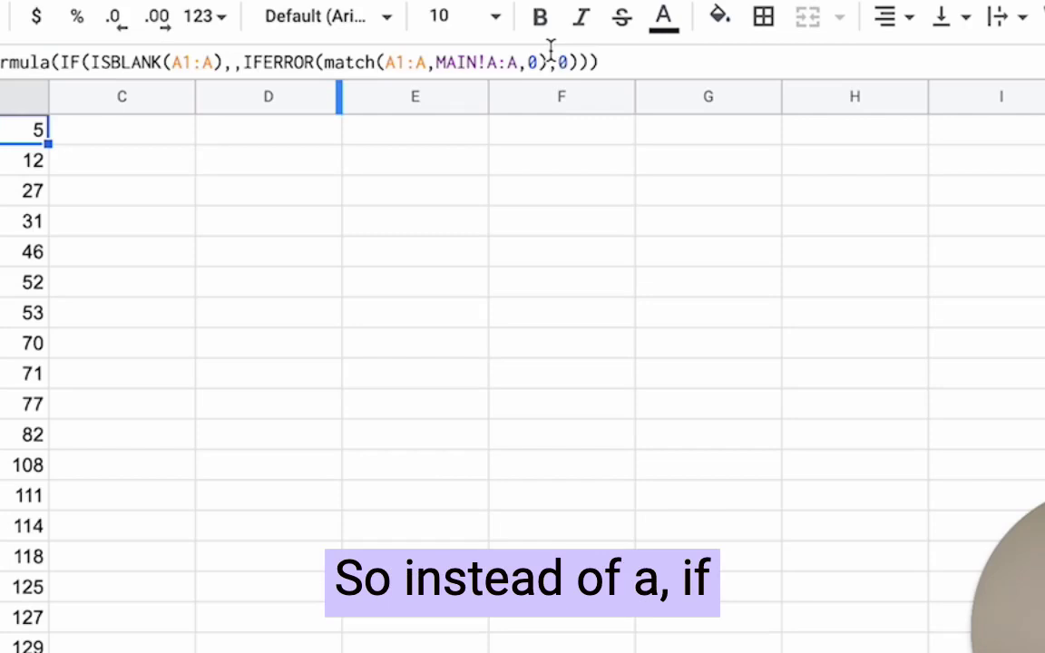
left_click(539, 179)
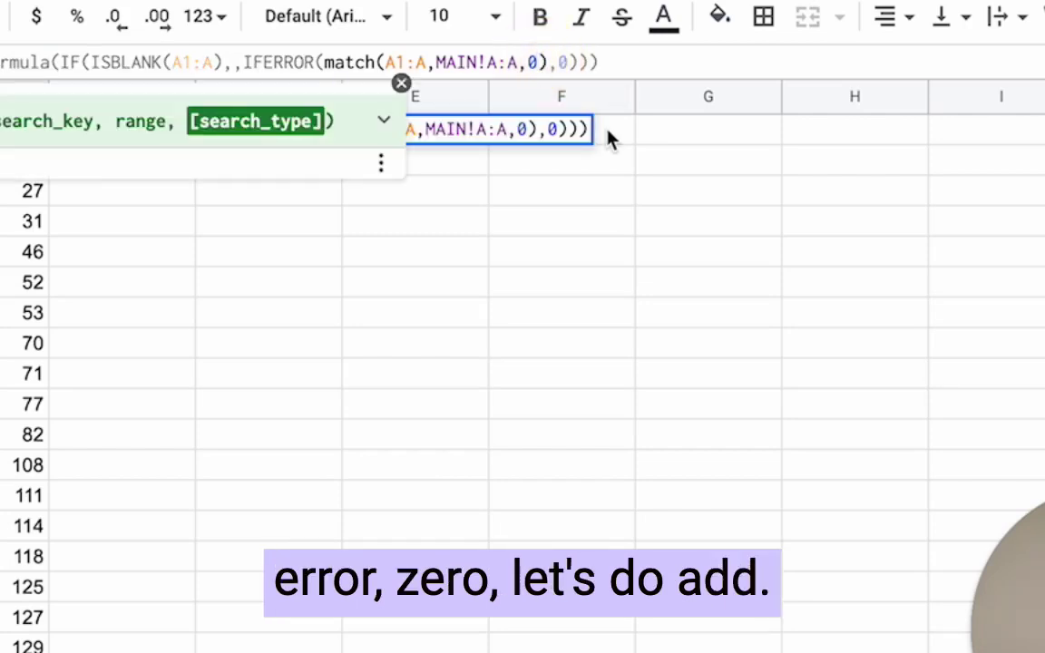
key("Right")
key("Right")
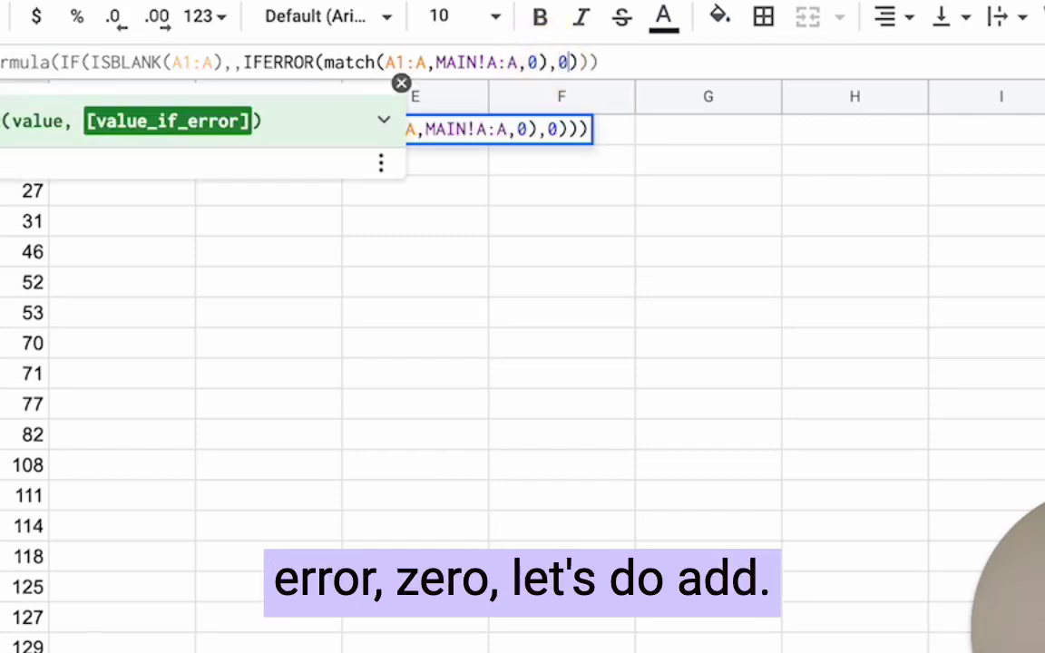
key("Delete")
type("\"Add\"")
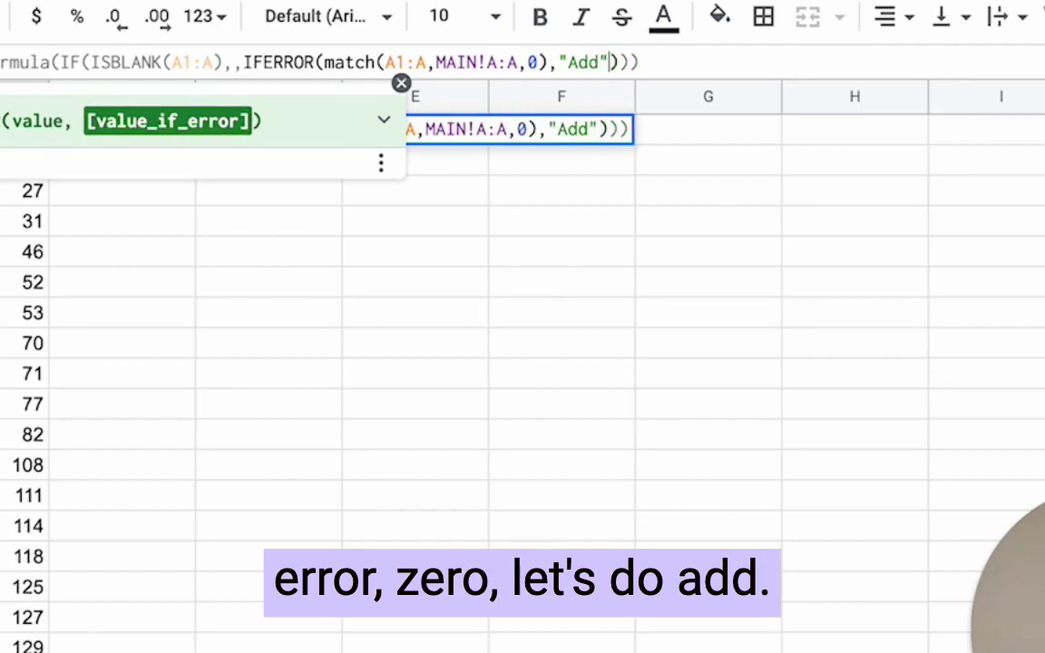
key("Return")
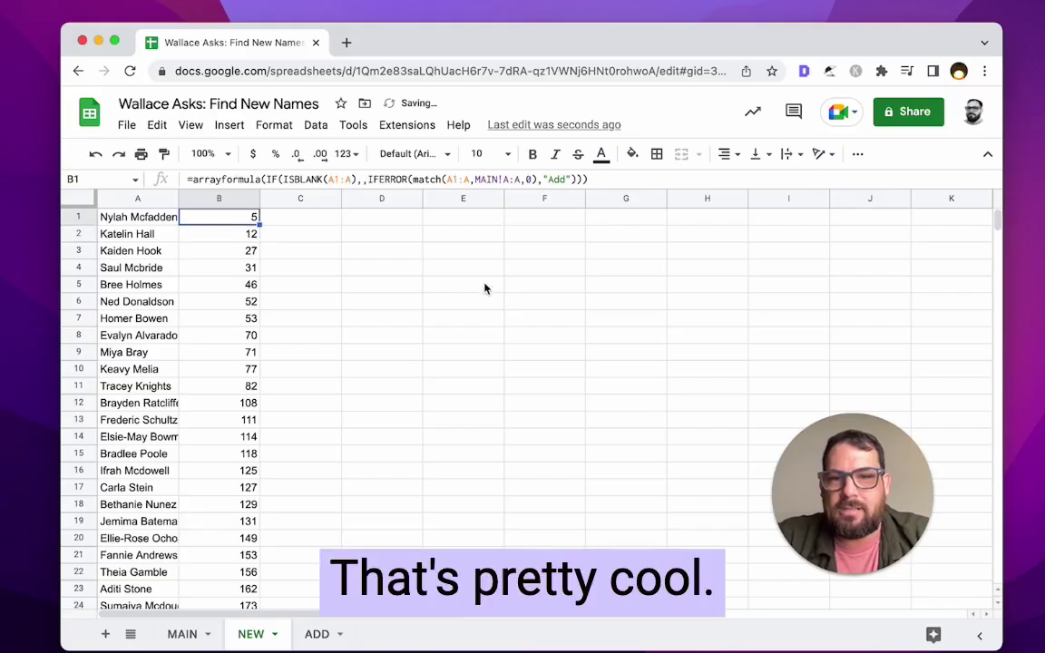
scroll(273, 486, "down", 15)
left_click(233, 417)
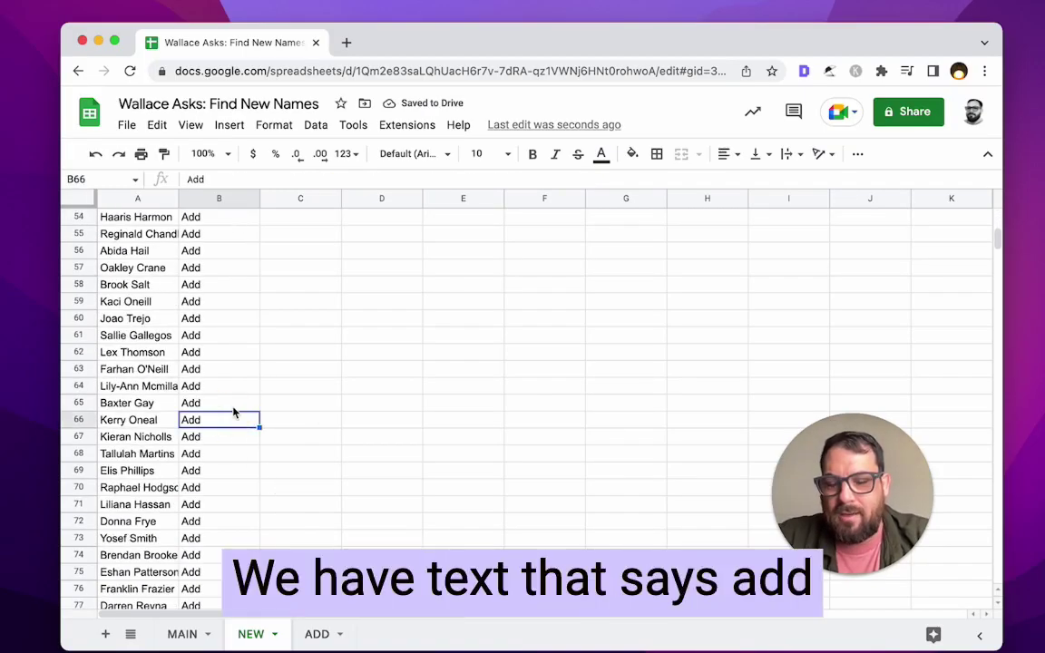
scroll(233, 413, "down", 4)
scroll(233, 413, "down", 6)
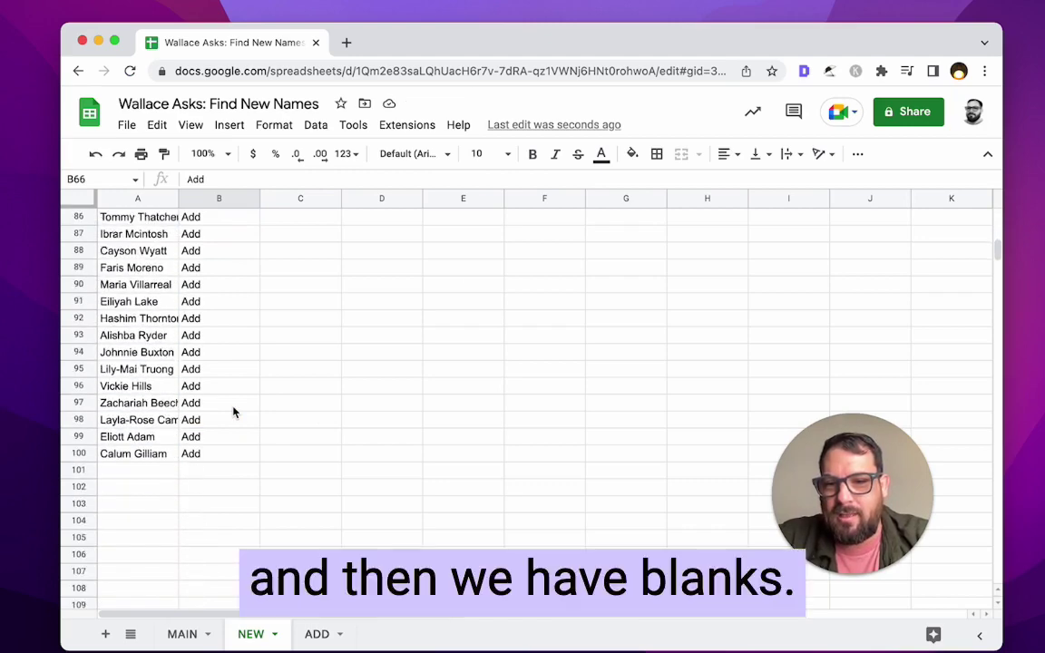
- Change ADD's A1 formula to =filter(NEW!A:A,NEW!B:B="Add")
left_click(223, 508)
left_click(317, 634)
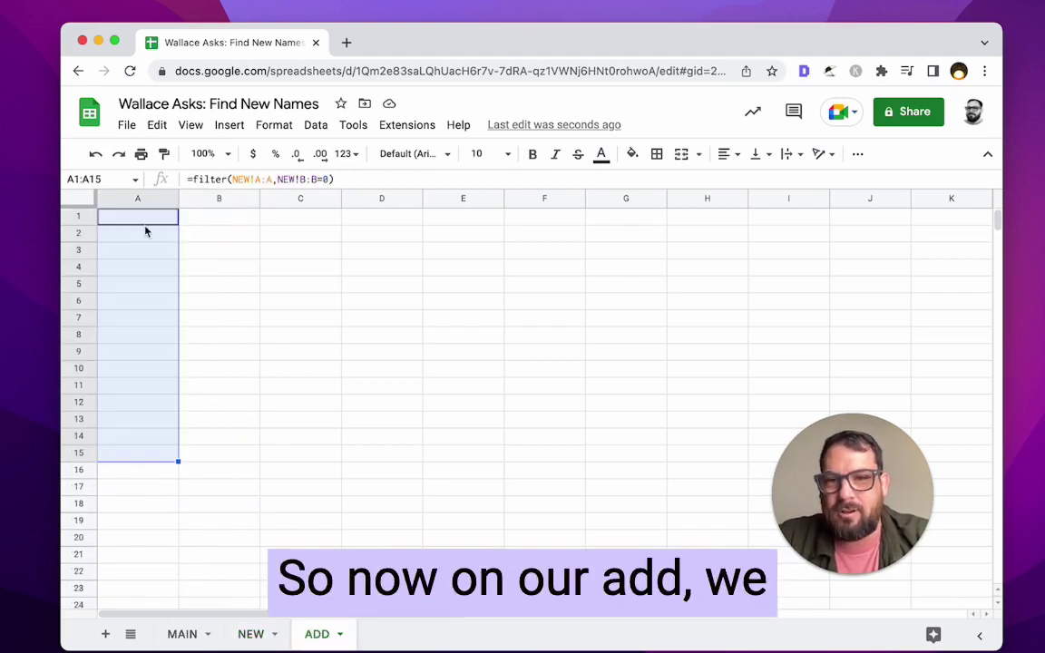
left_click(140, 225)
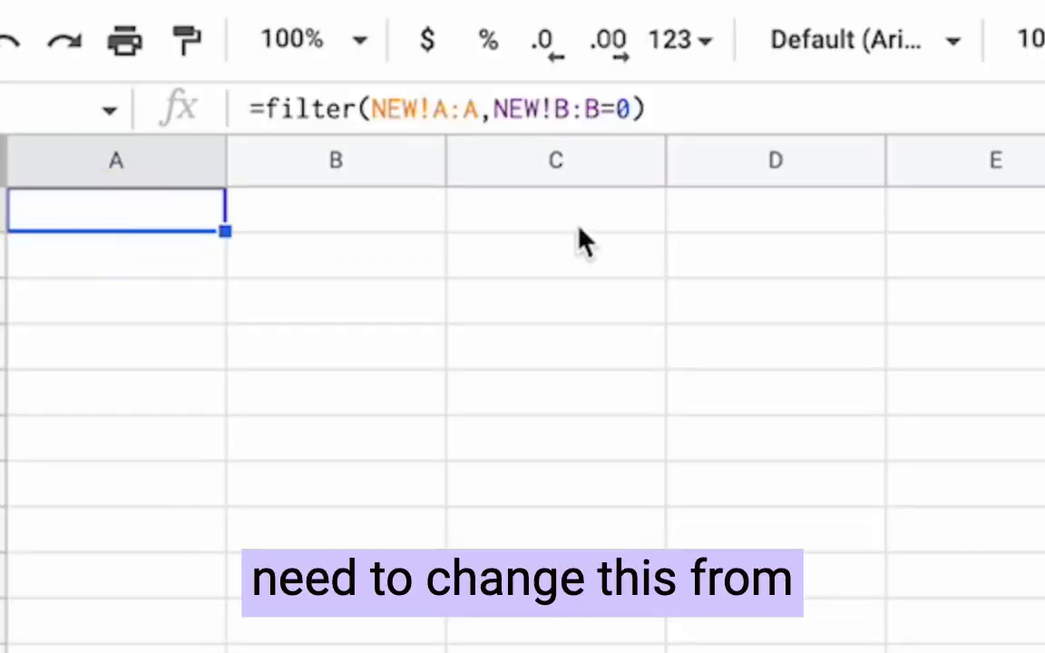
left_click(633, 109)
key("BackSpace")
type("\"Add\"")
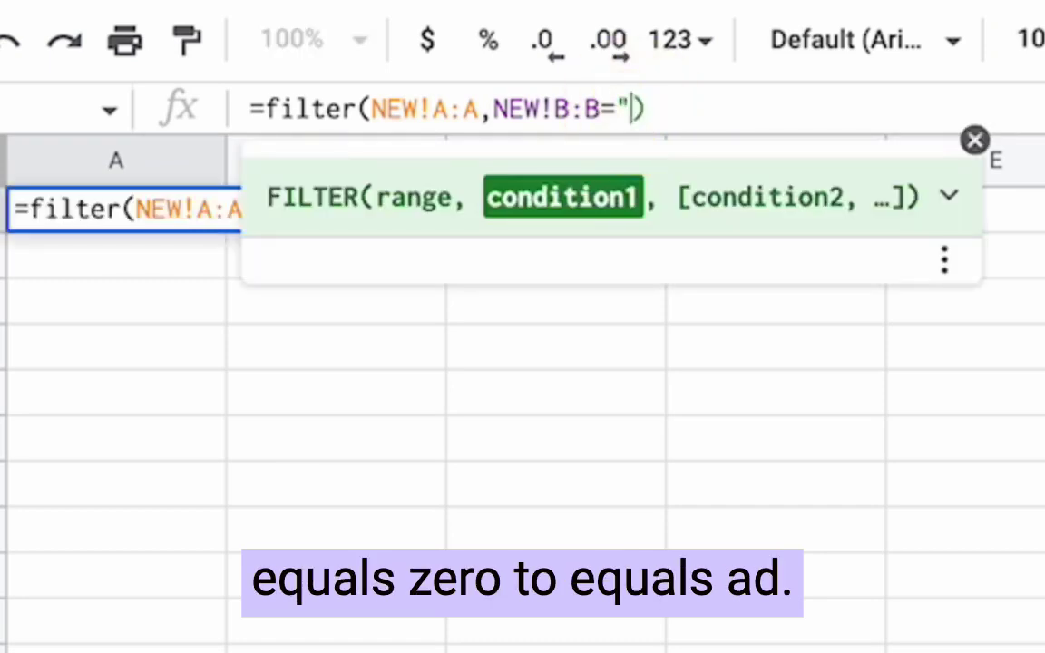
key("Return")
key("Up")
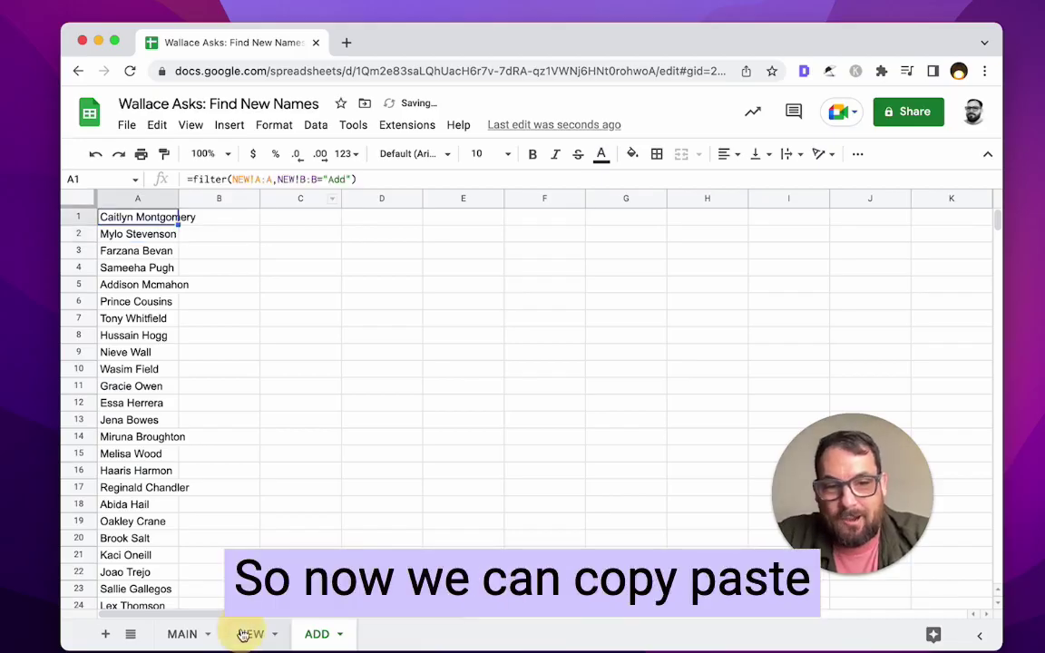
- Inspect NEW's B1 arrayformula with its ISBLANK and MATCH parts, then view MAIN's name list
left_click(245, 634)
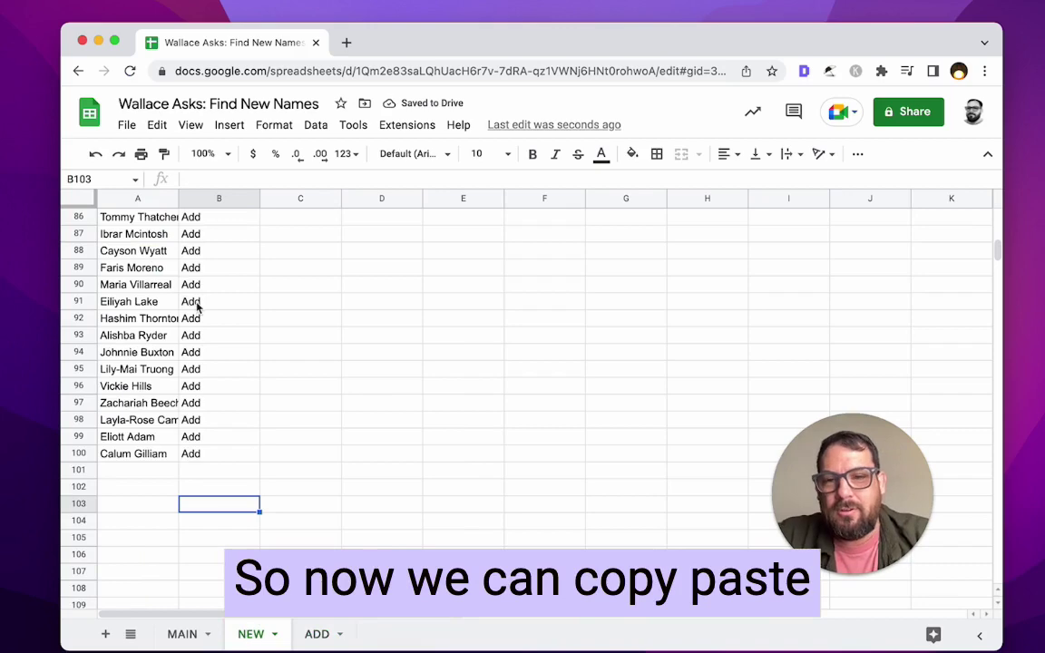
left_click(150, 236)
scroll(145, 238, "up", 10)
scroll(145, 238, "up", 5)
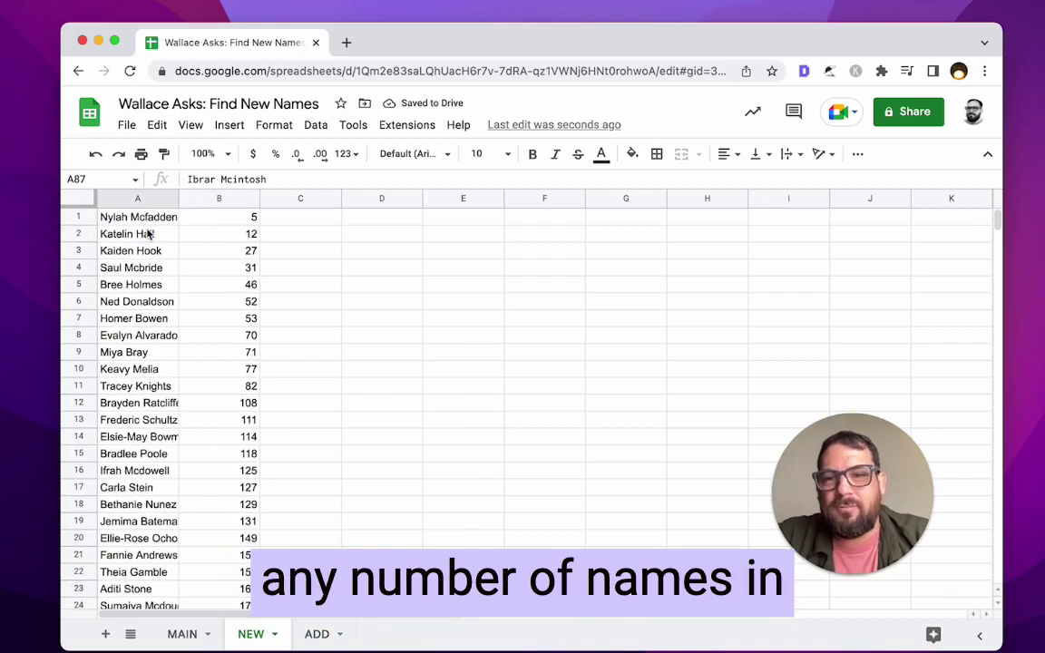
left_click(147, 235)
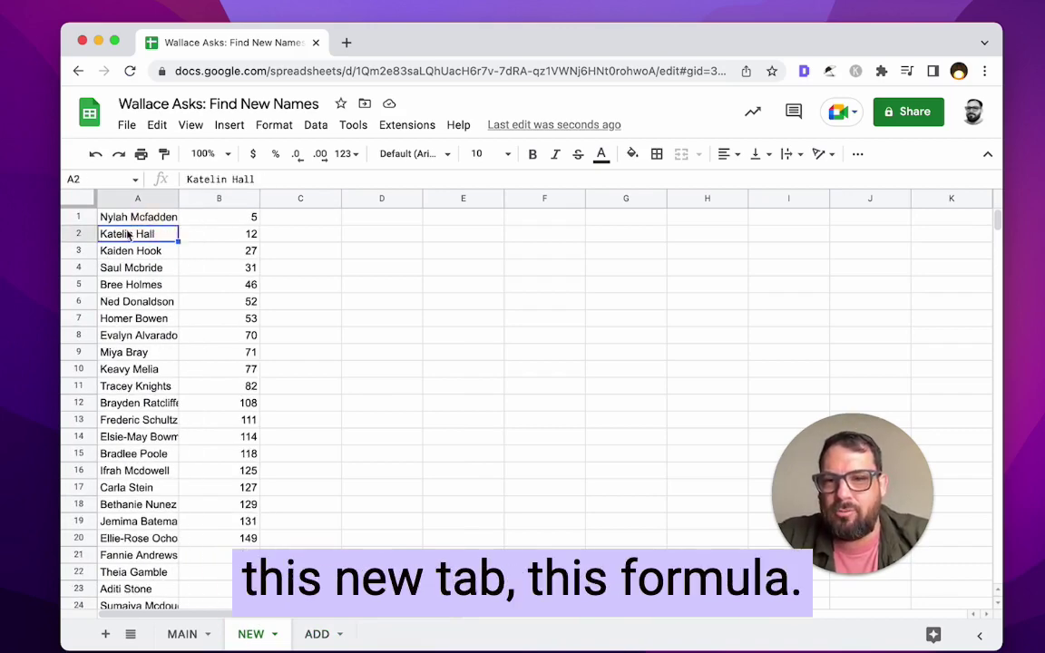
left_click(215, 221)
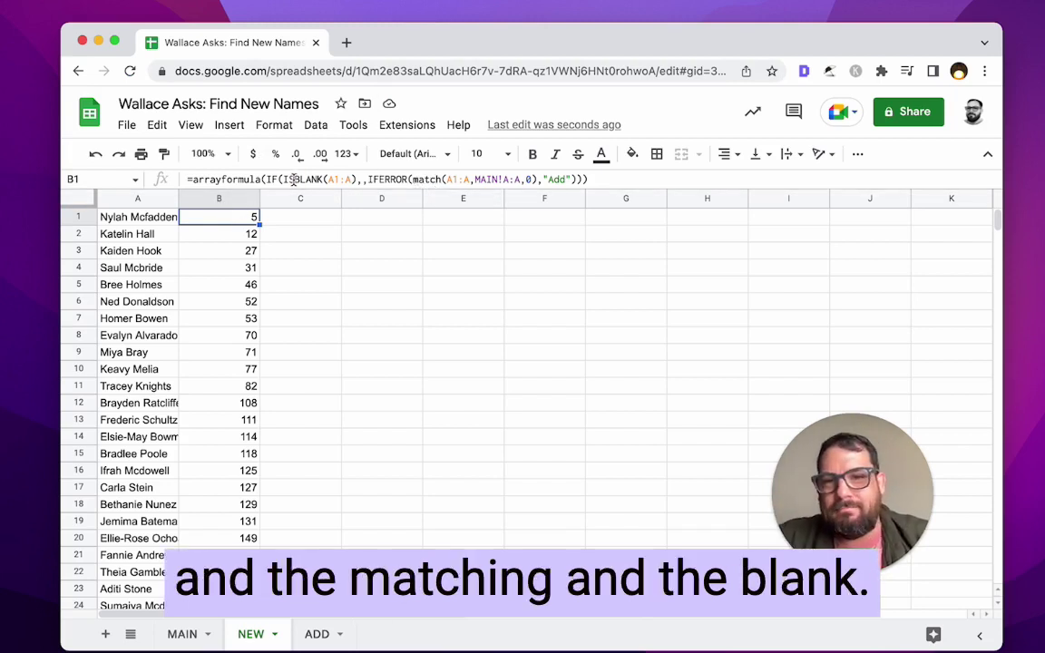
left_click(292, 179)
left_click(349, 177)
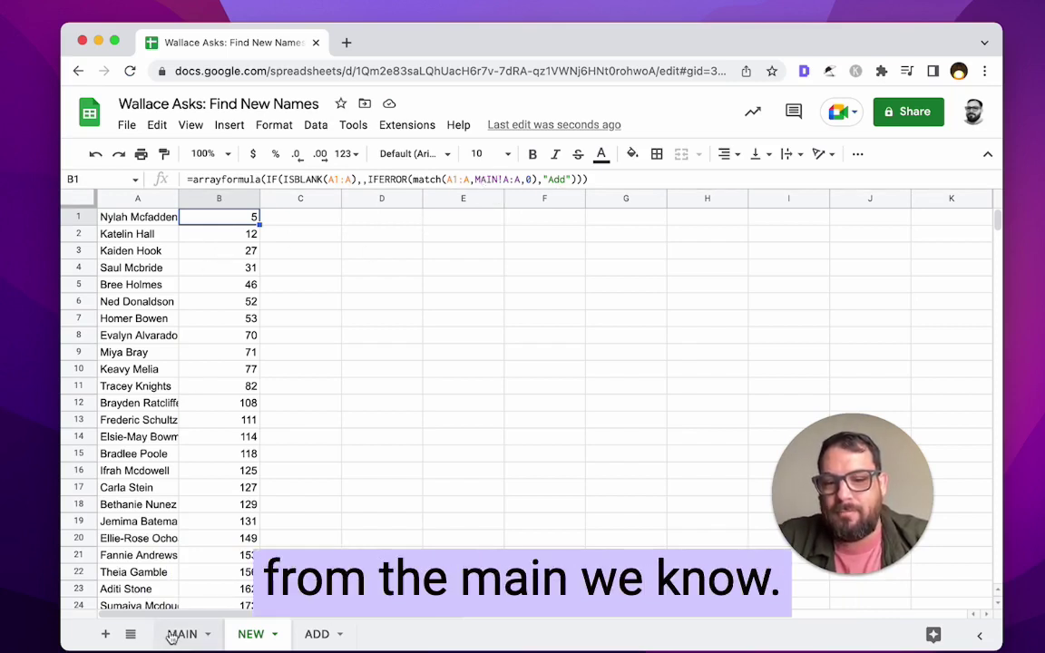
left_click(168, 337)
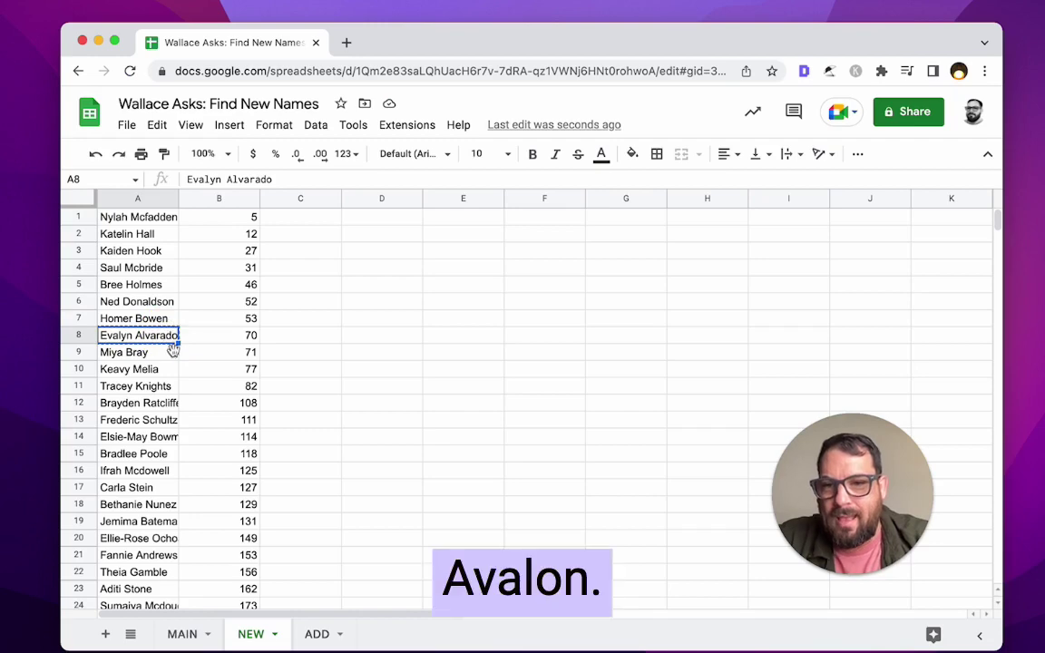
left_click(163, 218)
left_click(154, 235)
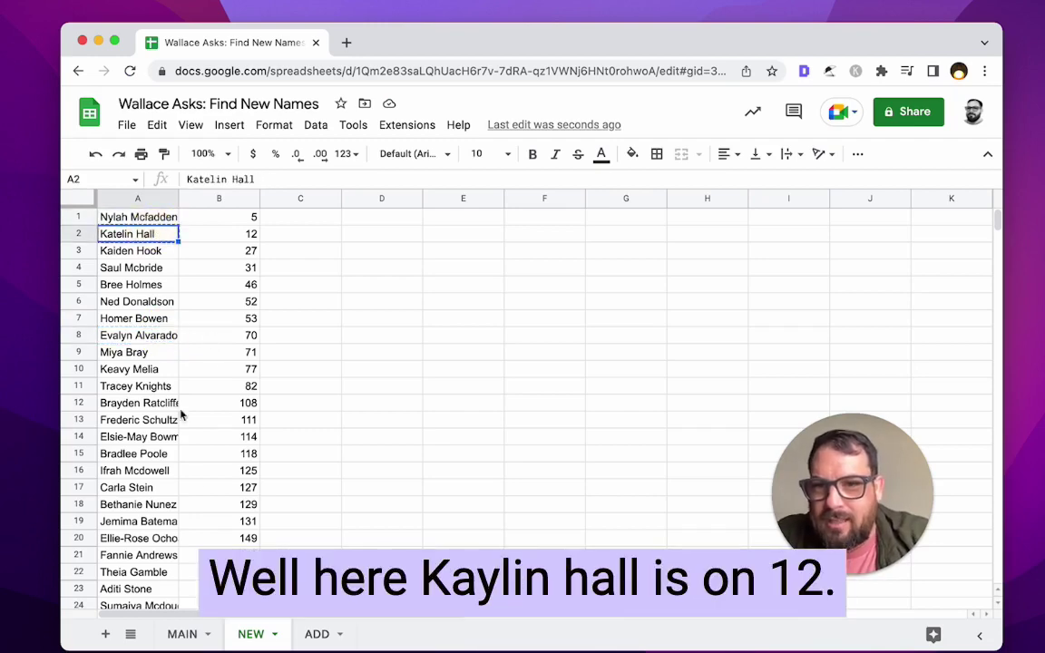
left_click(182, 635)
- Search MAIN for the copied name, finding it at row 12, then select NEW's A1:A19
scroll(141, 383, "up", 20)
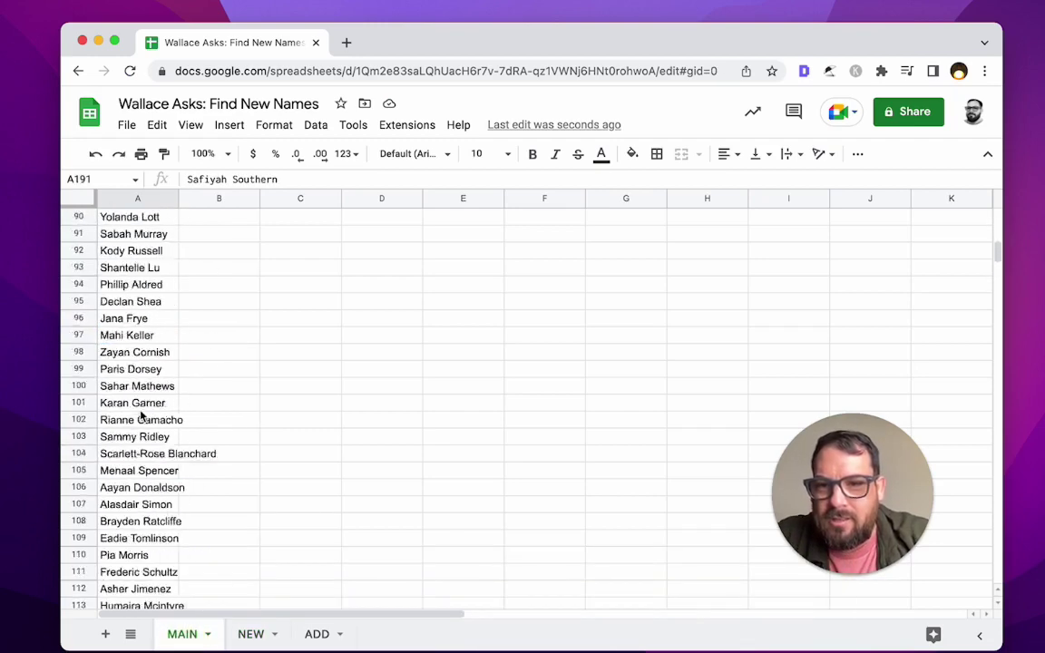
key("cmd+f")
left_click(127, 402)
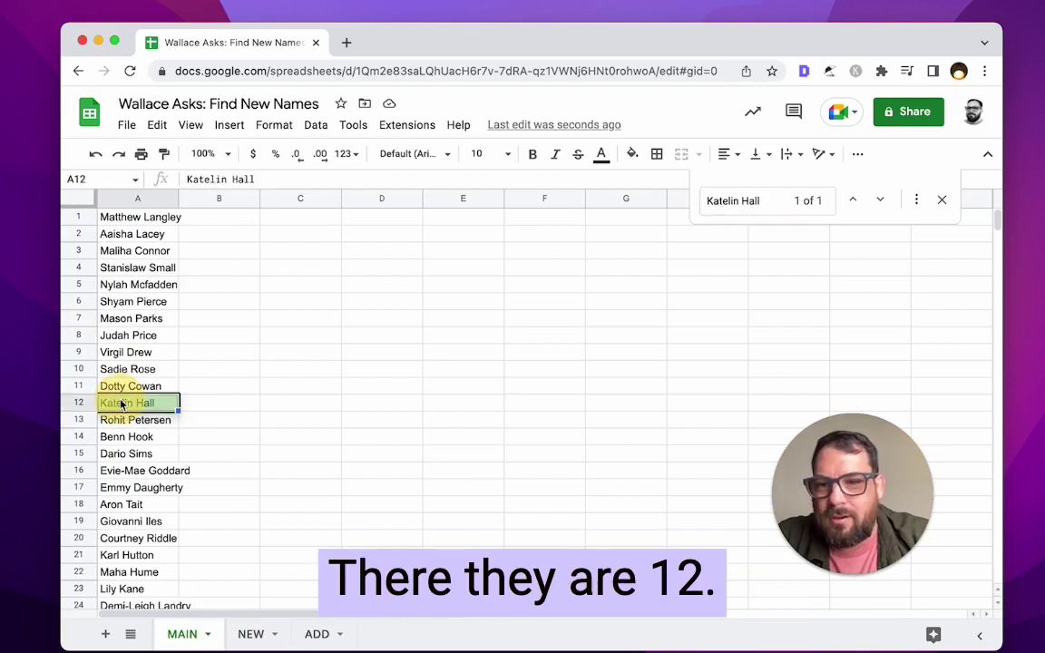
left_click(255, 635)
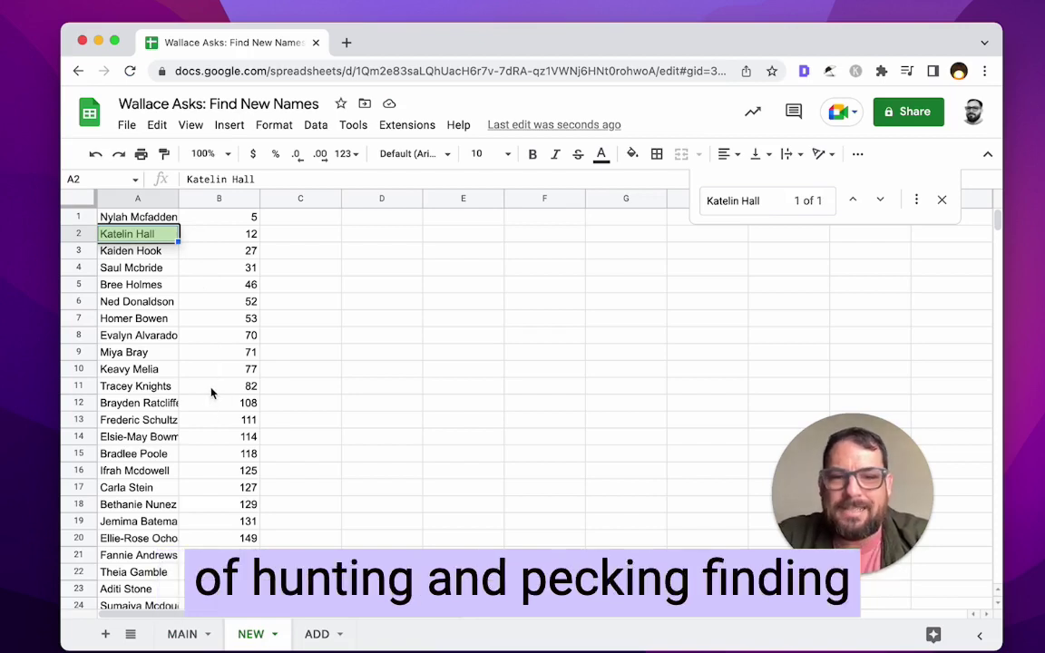
left_click(161, 284)
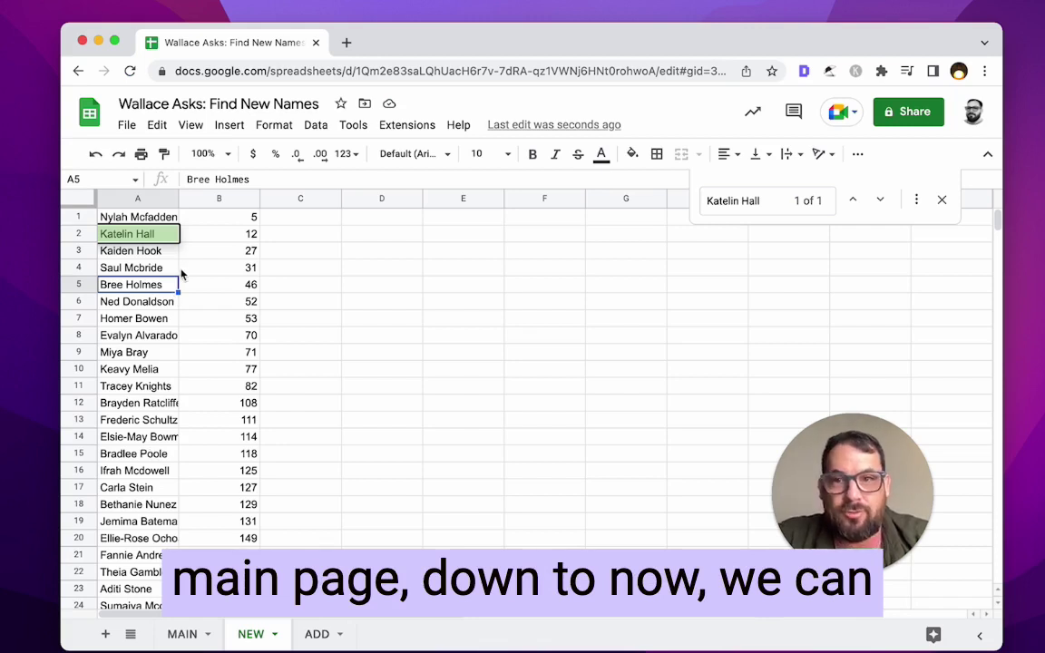
left_click_drag(136, 217, 125, 533)
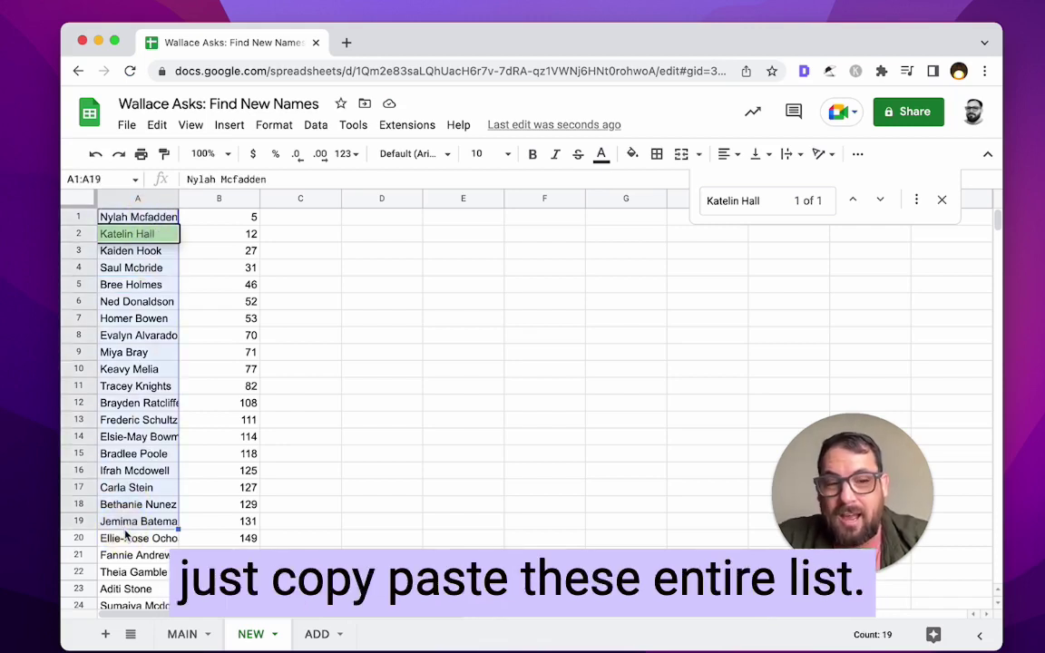
- Clear NEW's column A and paste in MAIN's names from A2:A9
left_click(136, 198)
key("Delete")
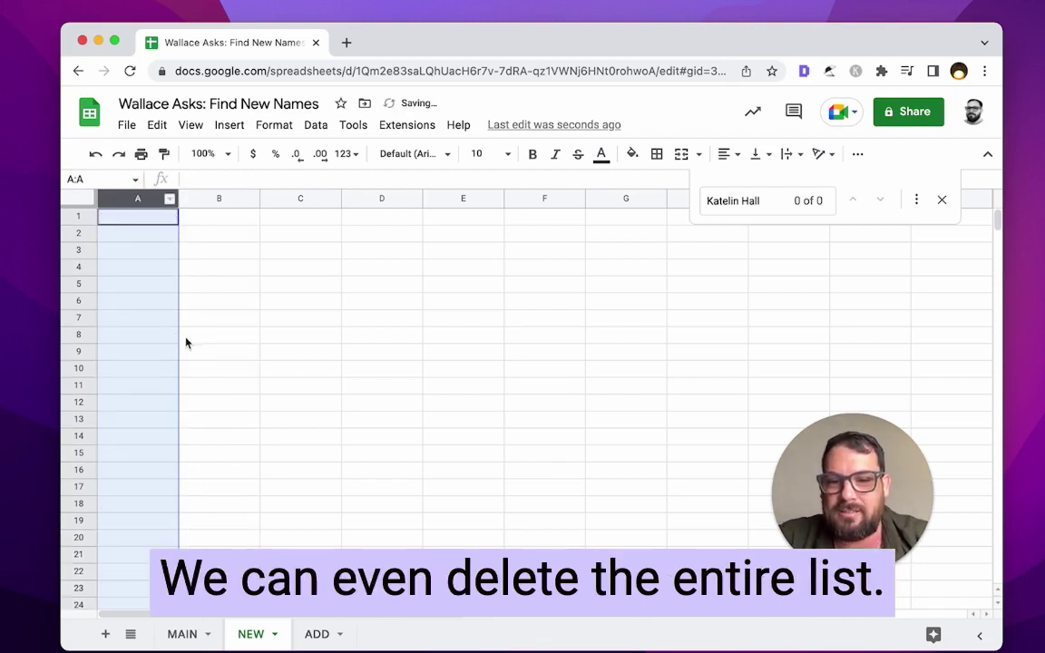
left_click(184, 634)
left_click_drag(158, 235, 157, 362)
key("ctrl+c")
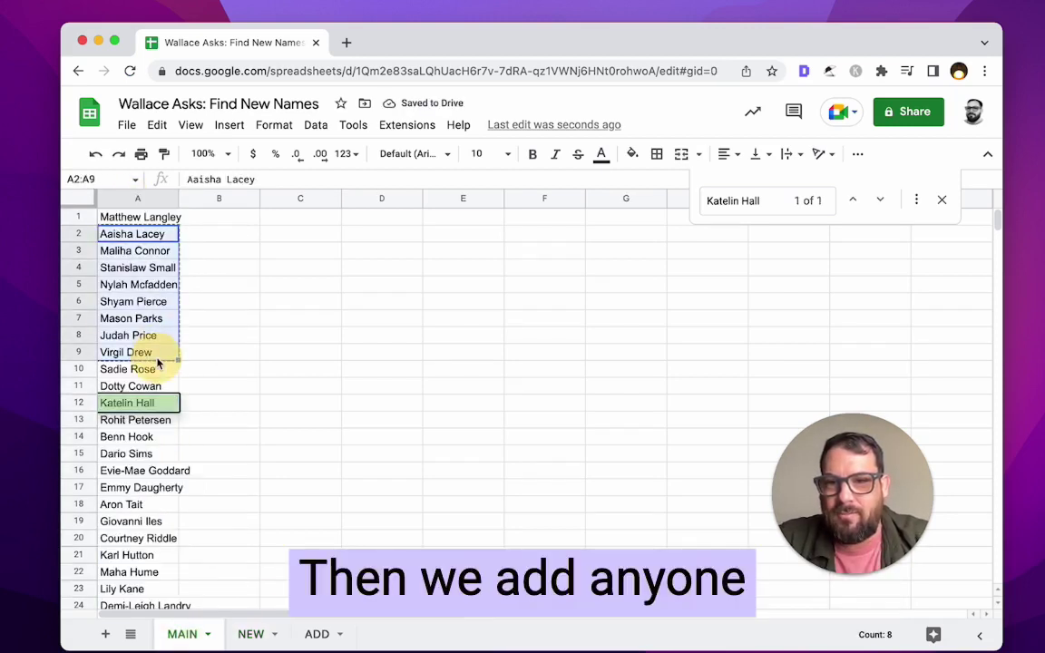
left_click(250, 634)
key("ctrl+v")
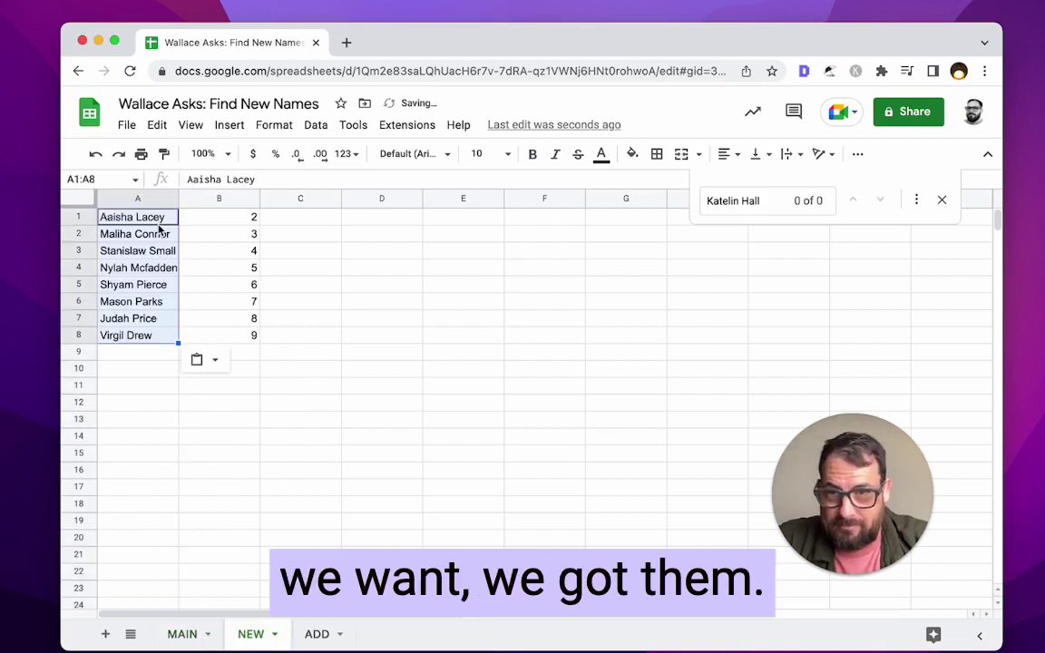
- Duplicate NEW's names A1:A6 starting at A9
left_click(156, 320)
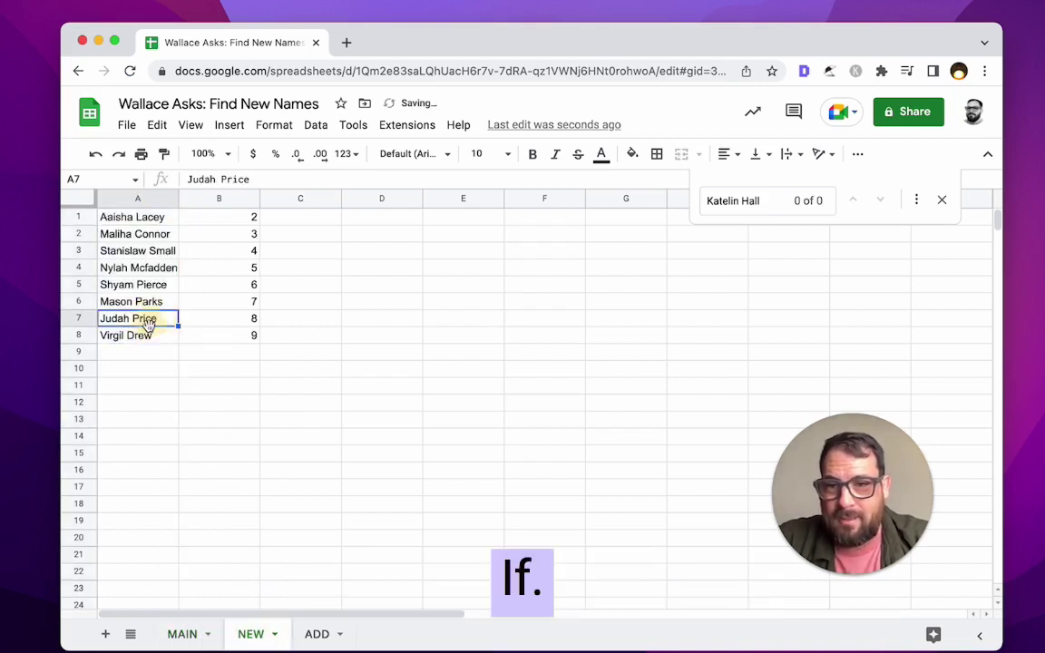
left_click_drag(150, 217, 154, 308)
key("ctrl+c")
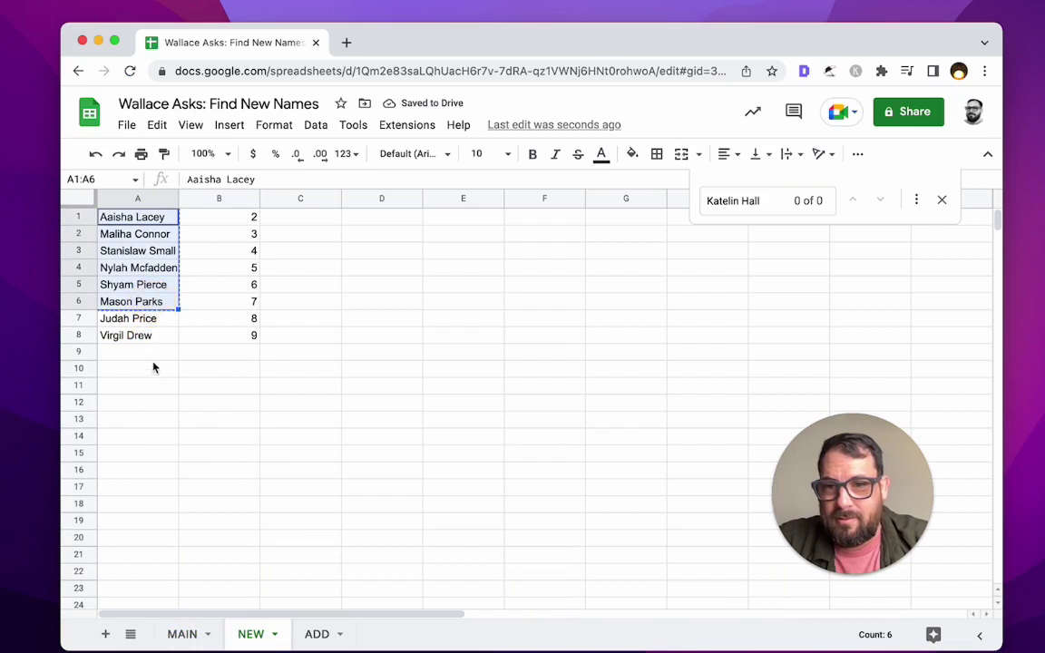
left_click(154, 351)
key("ctrl+v")
- Append 2 to the name in A9 and 4 to the name in A10
left_click(155, 351)
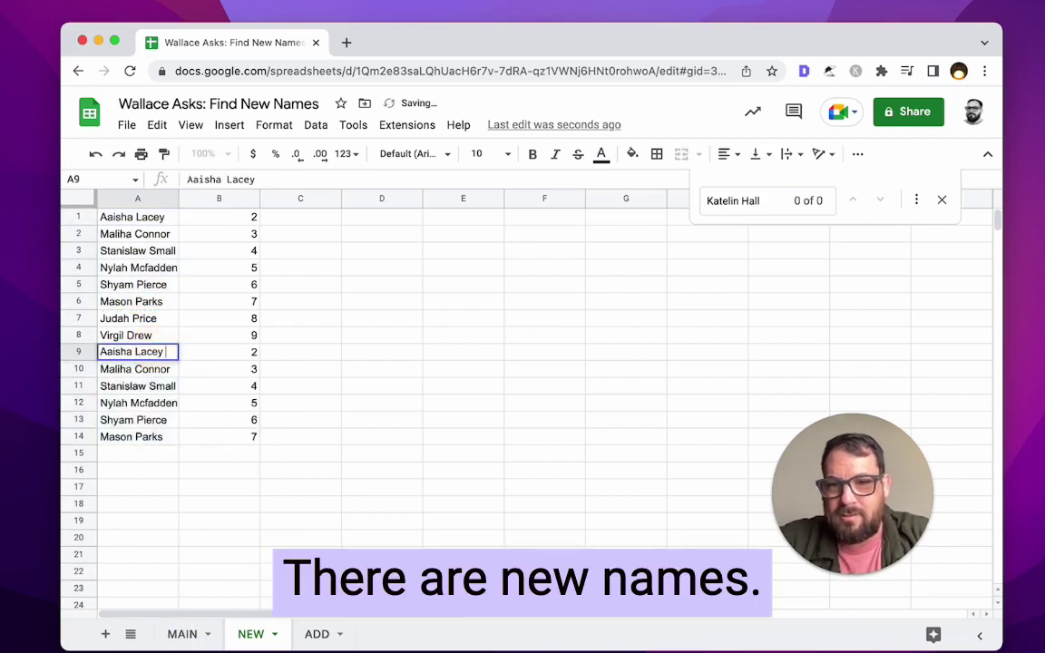
type("2")
key("Return")
double_click(156, 371)
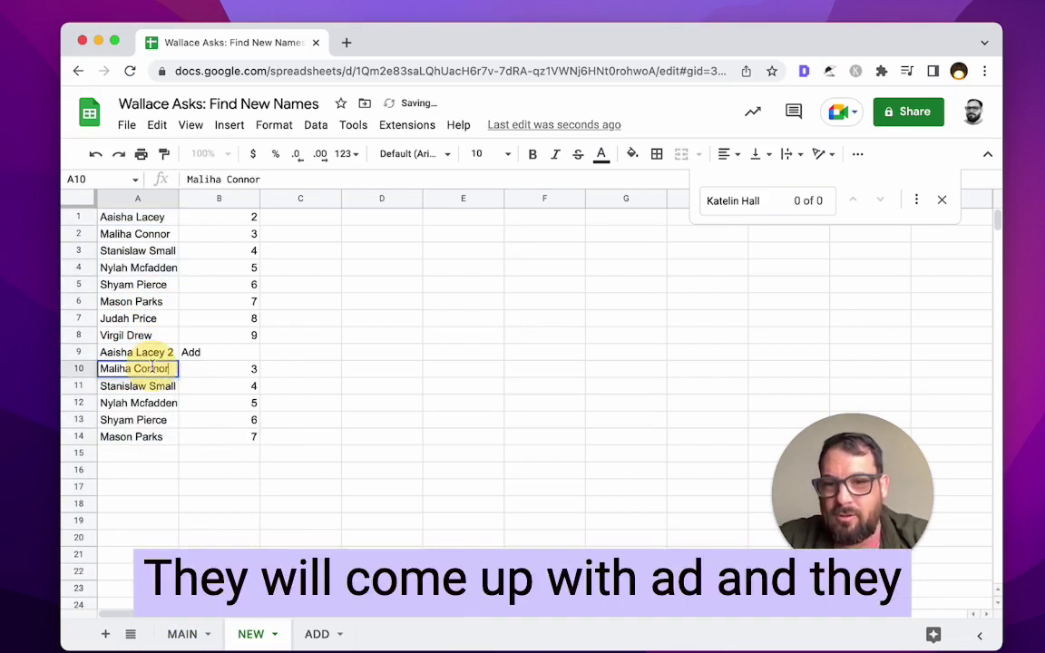
type("4")
key("Return")
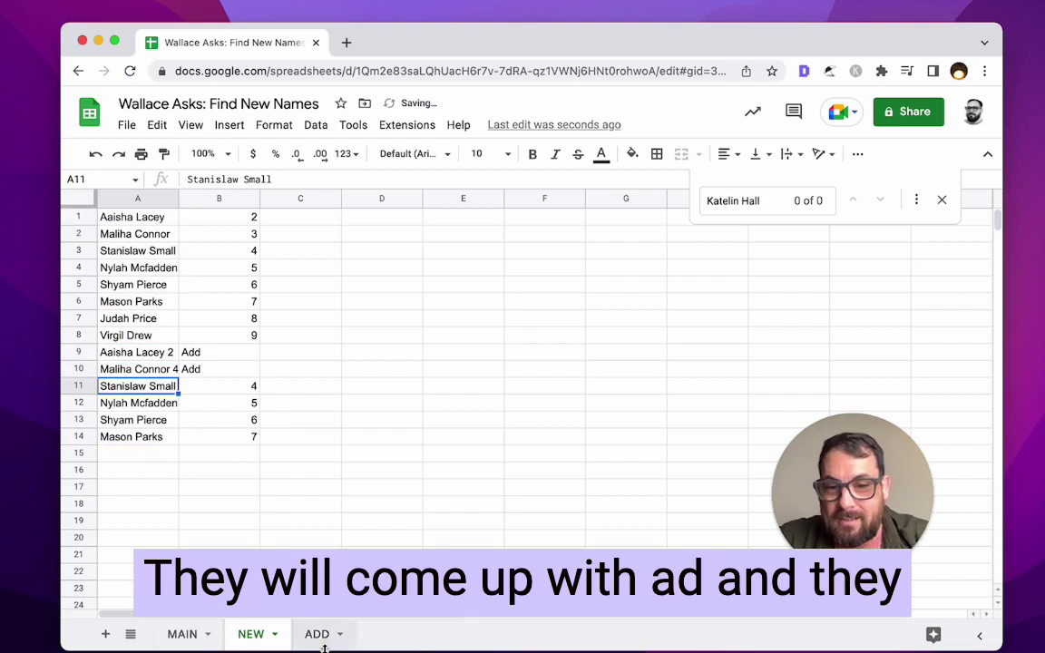
- Verify ADD's filter lists just the two edited names in A1:A2, and widen column A
left_click(317, 635)
left_click(187, 252)
left_click_drag(142, 218, 138, 230)
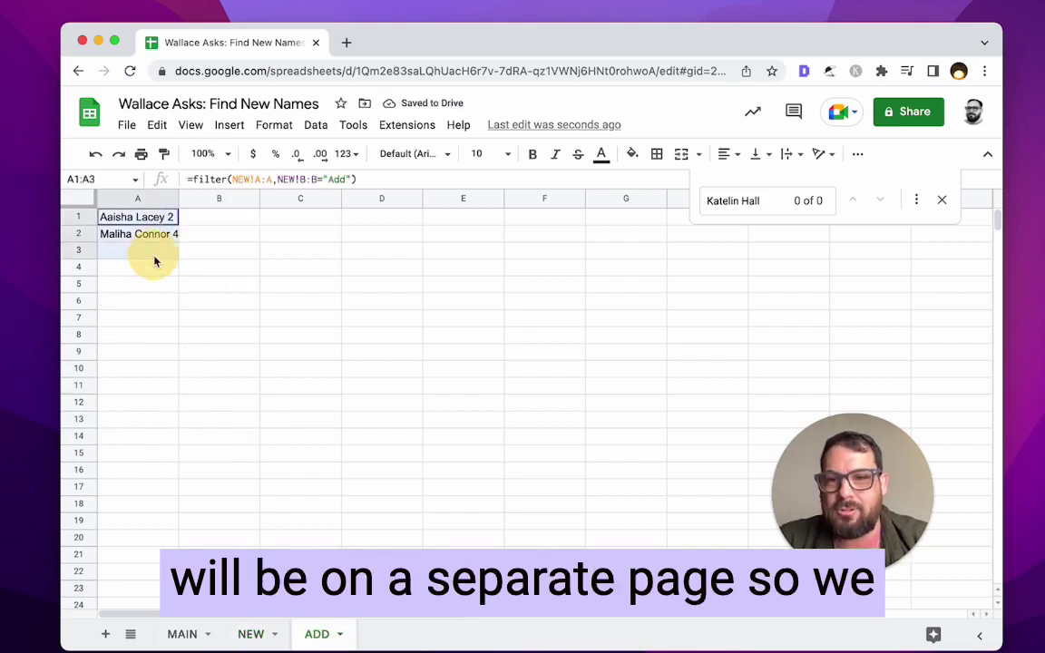
left_click(138, 250)
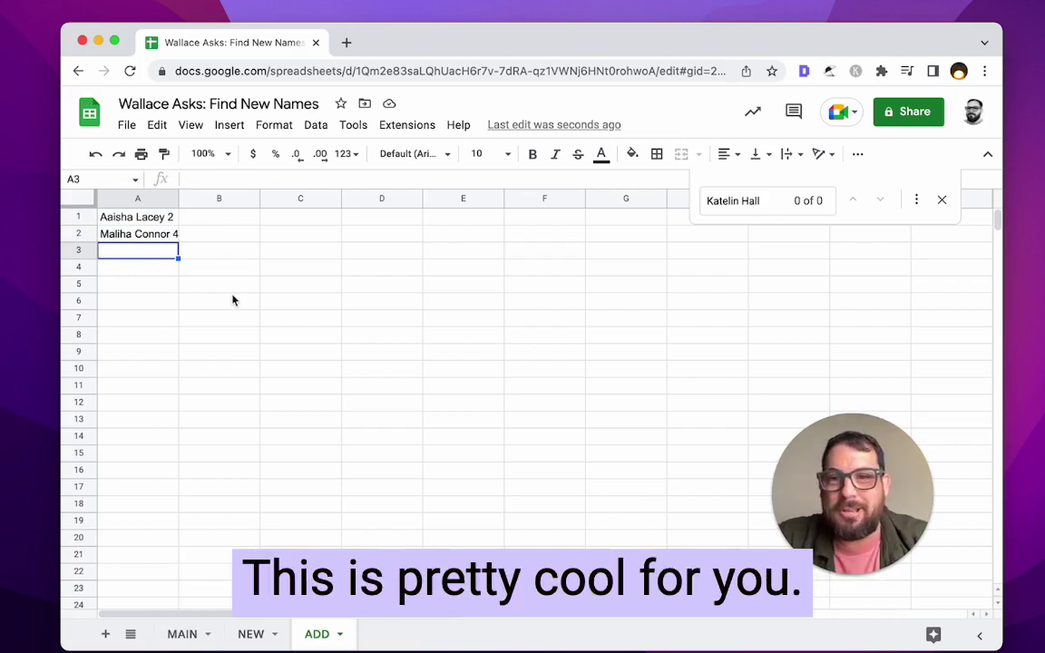
left_click_drag(121, 223, 169, 233)
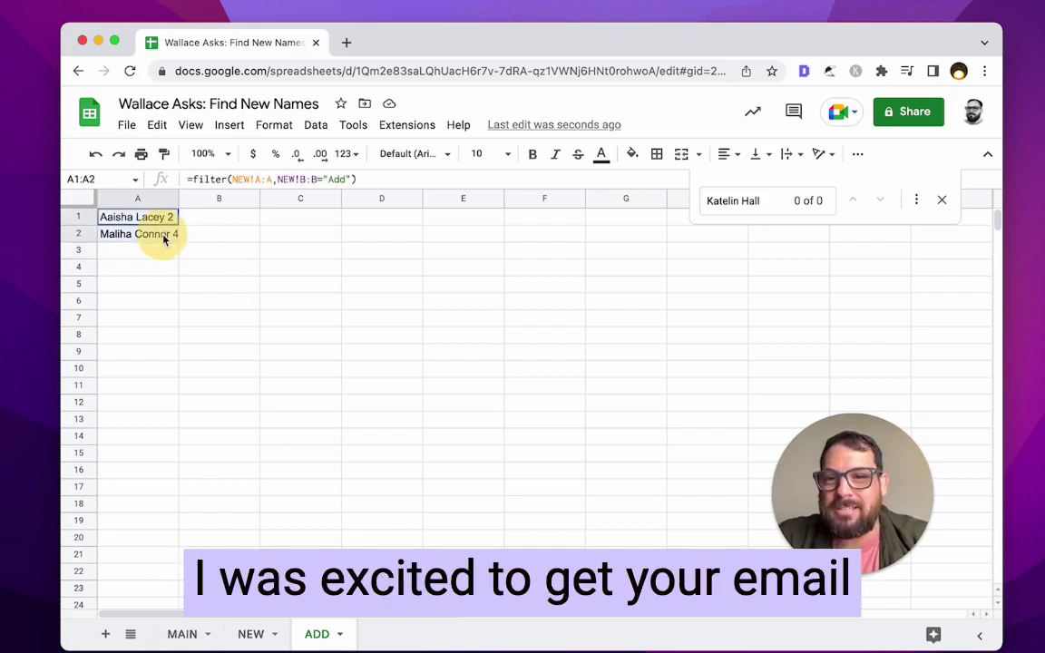
left_click(164, 335)
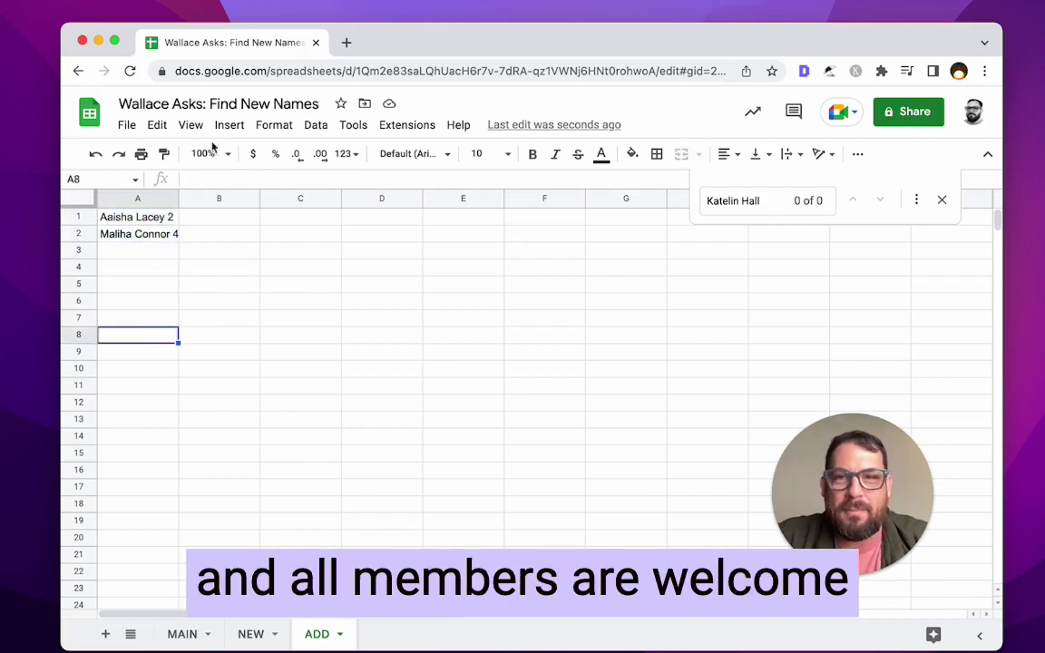
left_click(177, 198)
left_click_drag(178, 198, 202, 199)
left_click(188, 230)
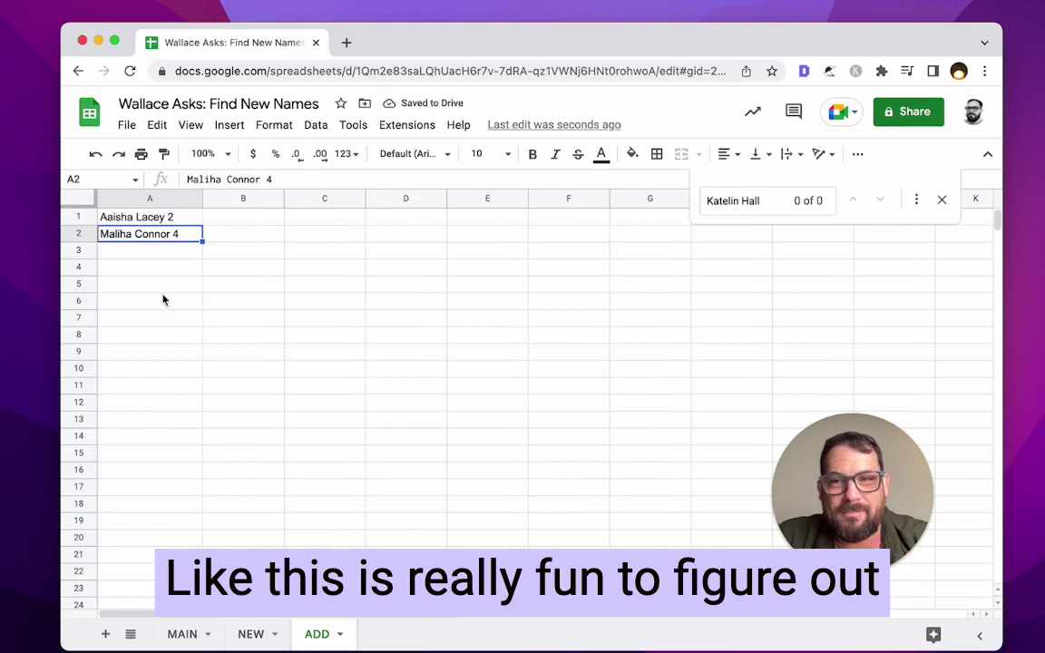